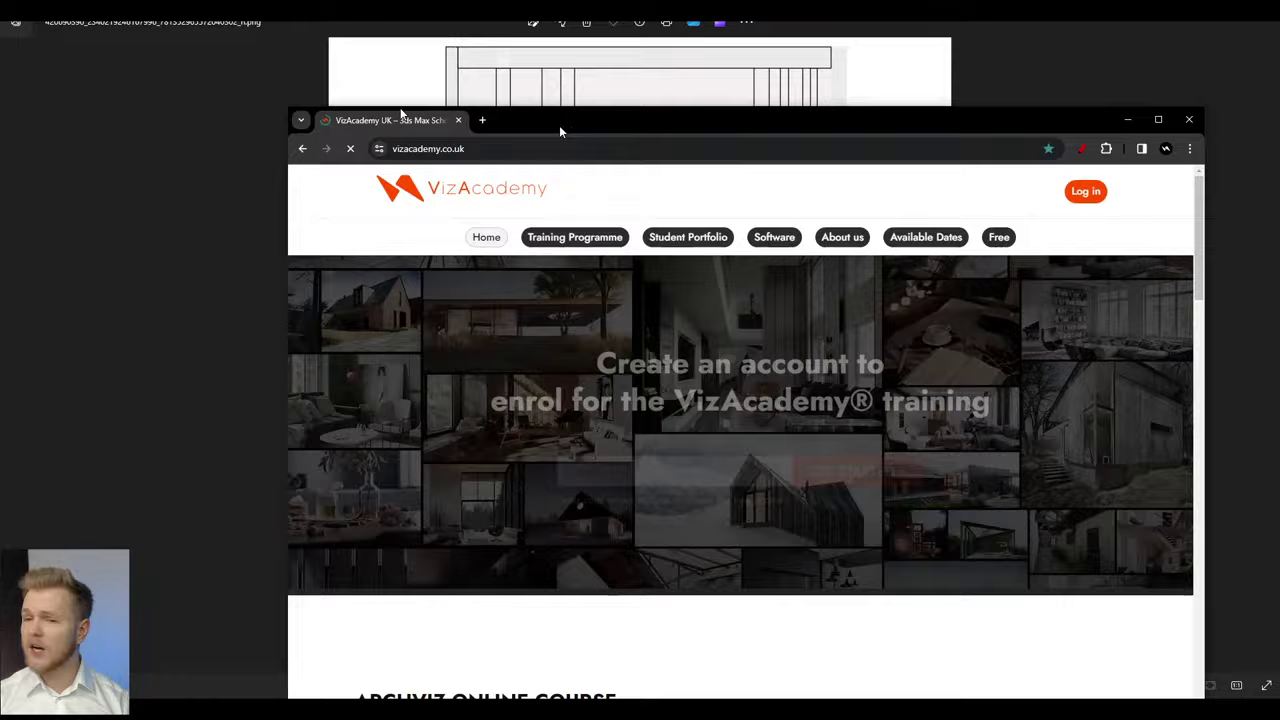
Step: Bring the VizAcademy home page to the front in Chrome, maximised to fill the screen
double_click(559, 125)
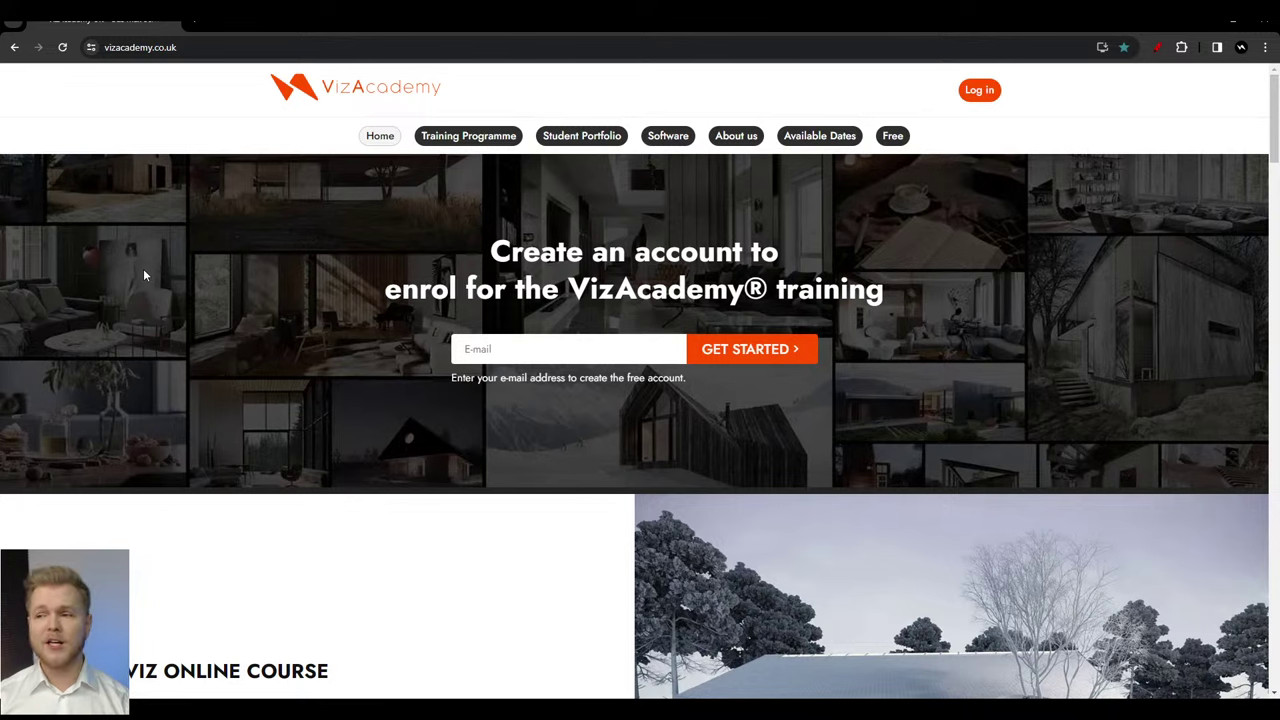
Step: Close the VizAcademy website so the cliffside house render video shows
left_click(1232, 20)
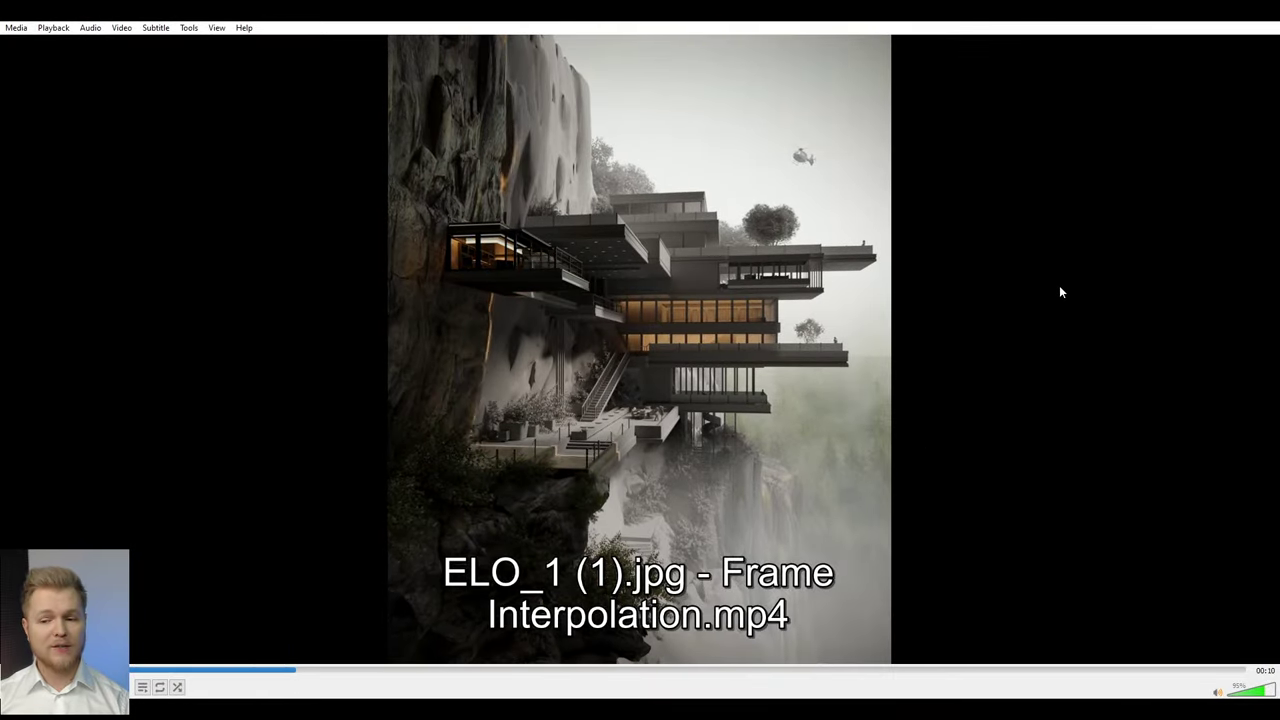
Step: Close the cliffside house render video to return to the bedroom reference drawing
left_click(1270, 20)
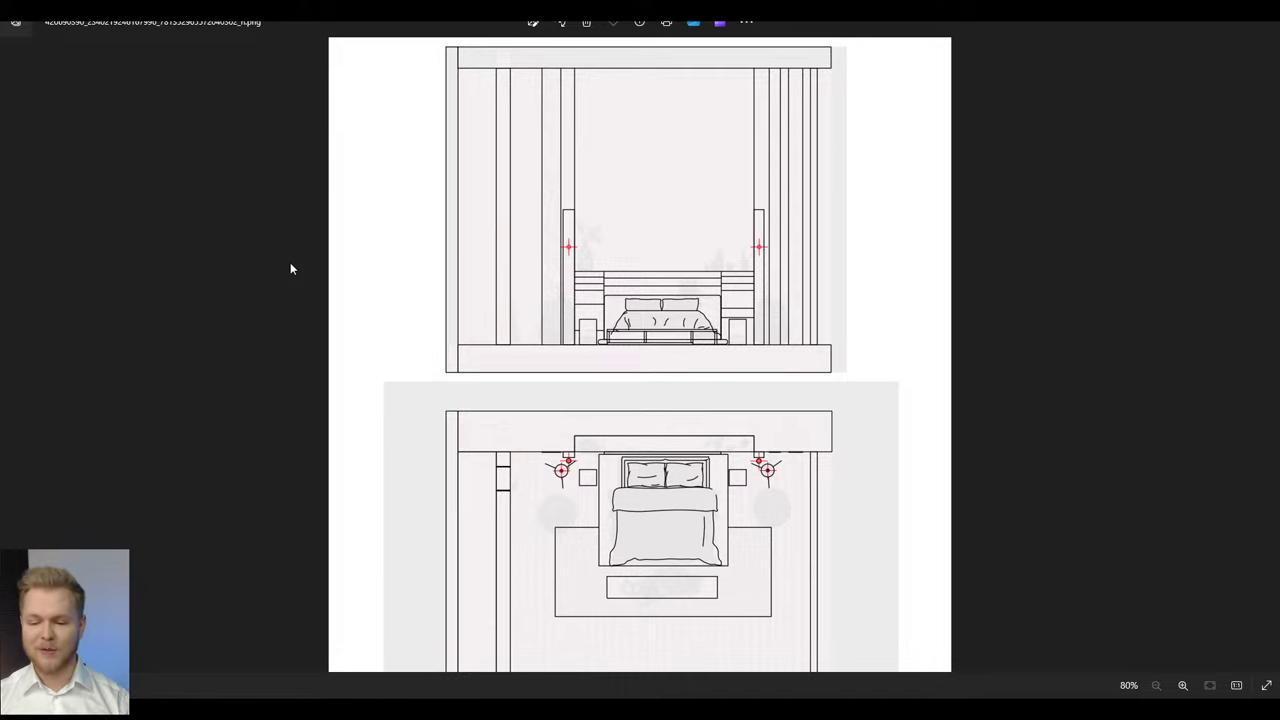
Step: Briefly zoom the bedroom reference image, then close it to reveal the empty 3ds Max scene
scroll(290, 262, "up", 1)
scroll(472, 408, "down", 1)
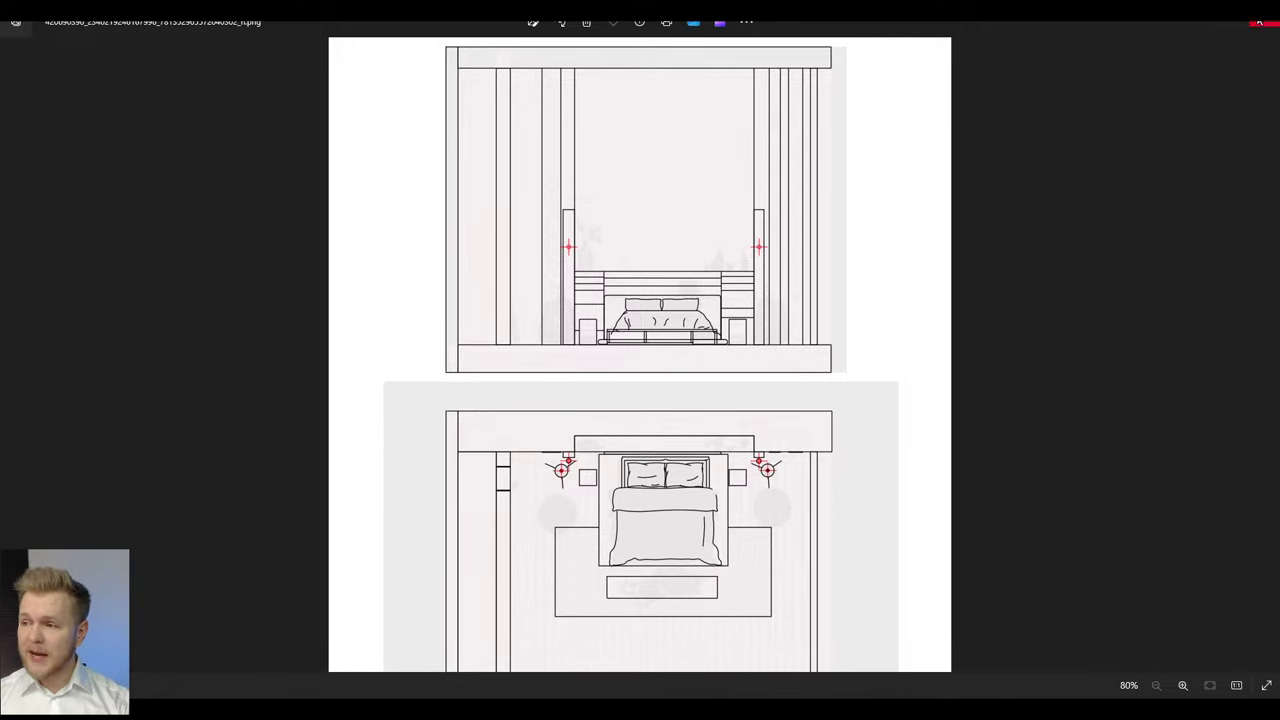
left_click(1262, 22)
scroll(592, 368, "down", 2)
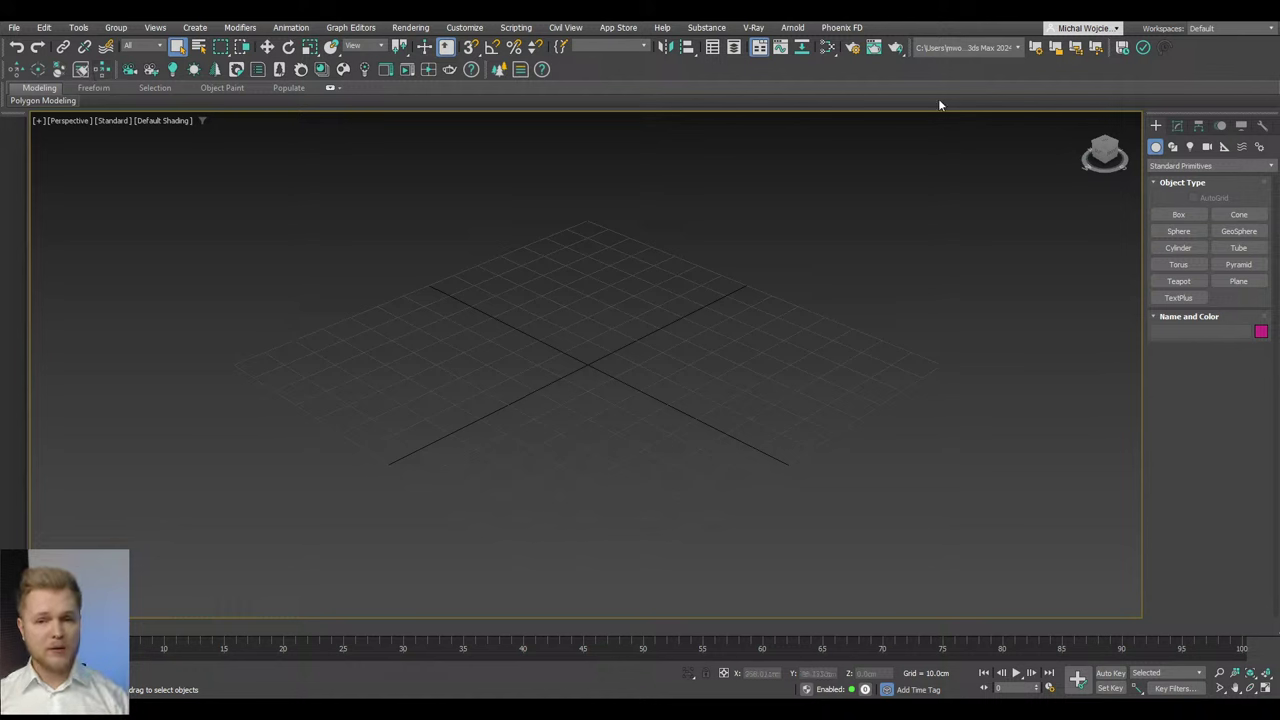
Step: Import Webinar 14.03.2024 Bedroom.dwg from the Stream 54 - Bedroom Boho folder
left_click(14, 27)
mouse_move(60, 224)
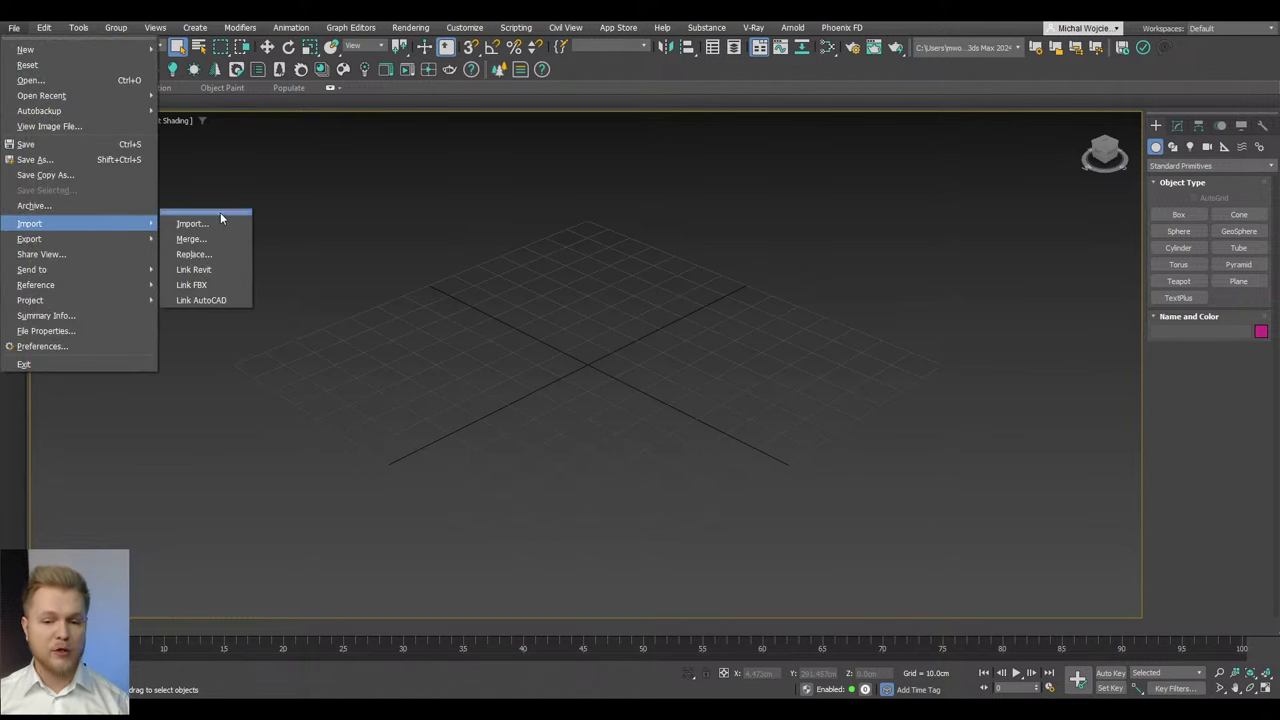
left_click(228, 225)
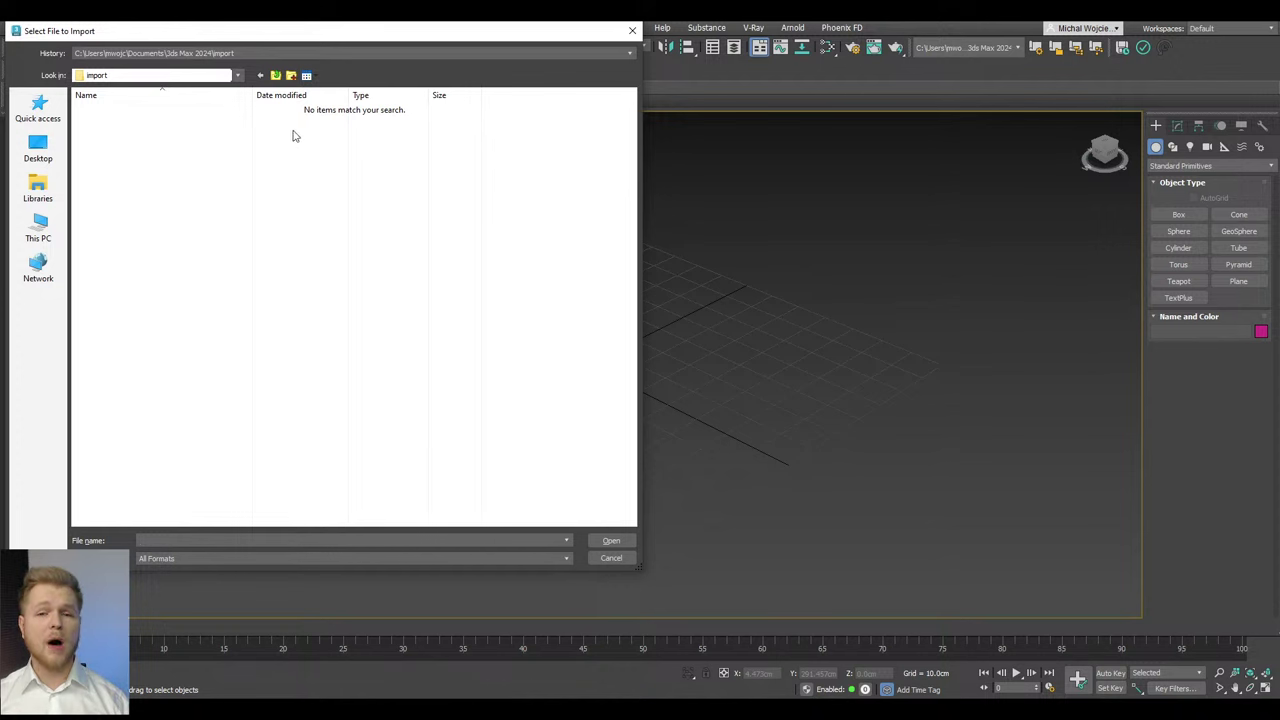
type("D:\\3D VizAcademy\\Stream\\Stream 54 - Bedroom Boho")
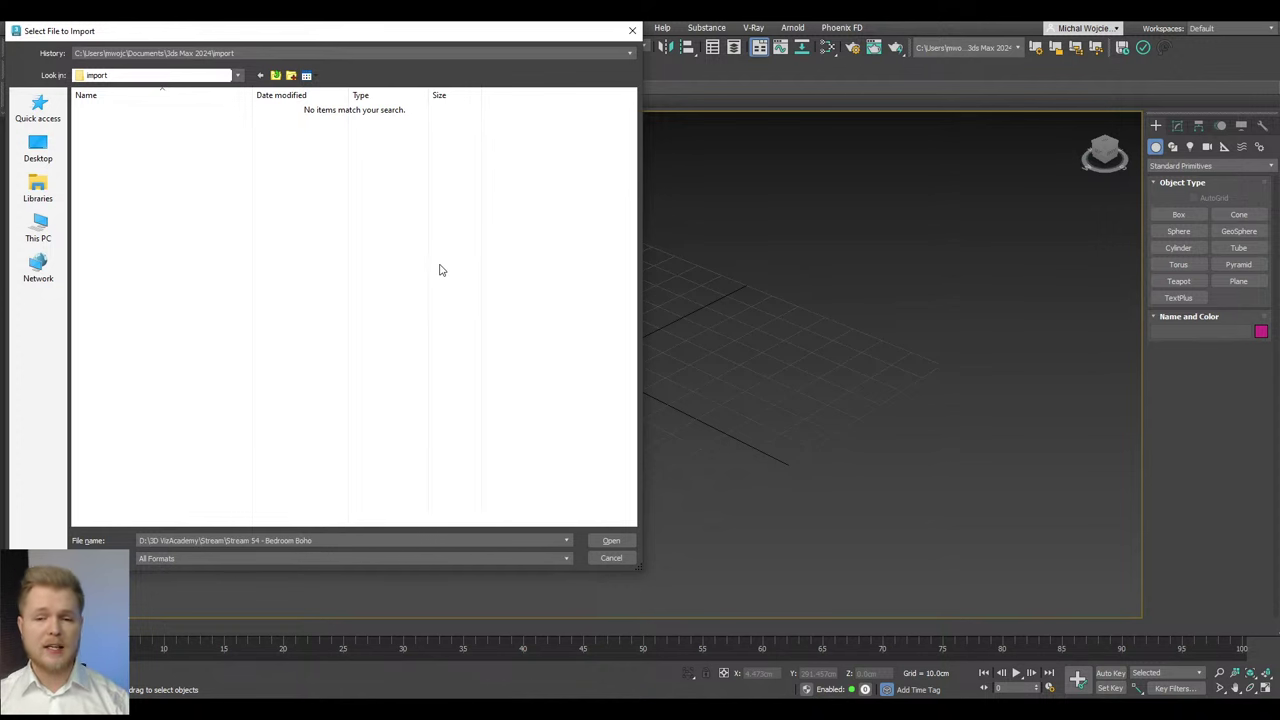
key("Return")
left_click(400, 130)
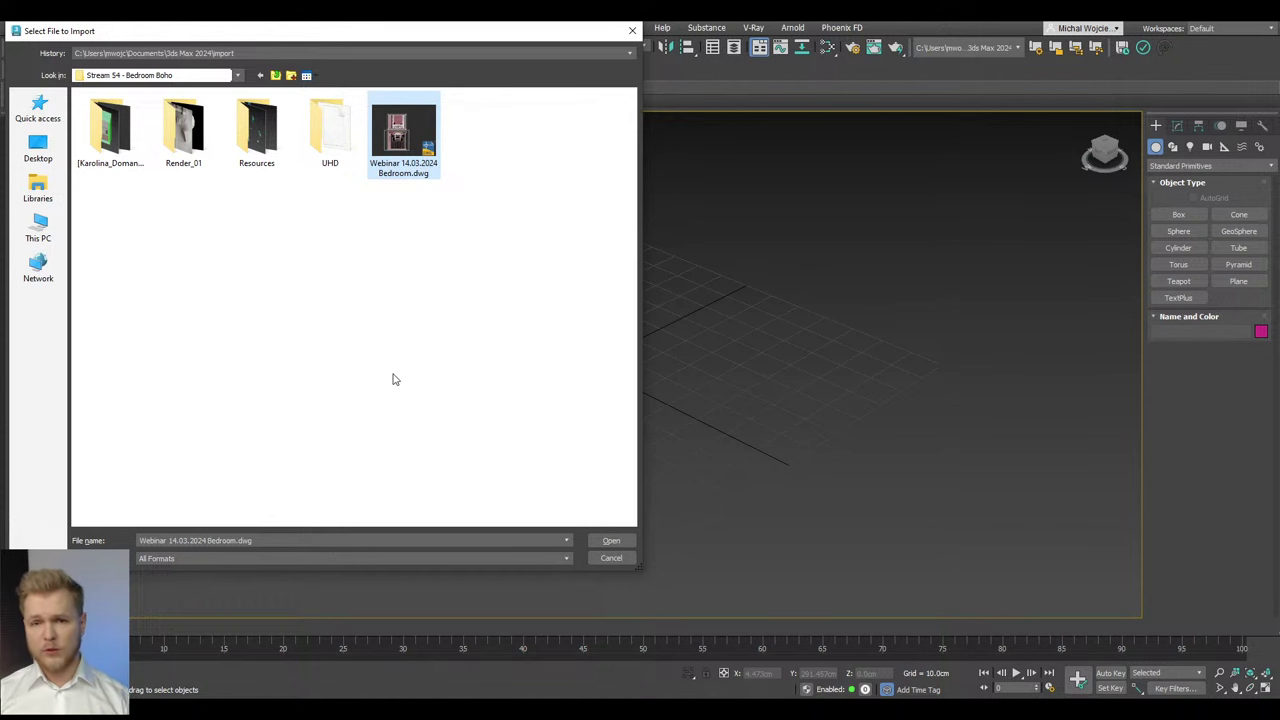
left_click(609, 540)
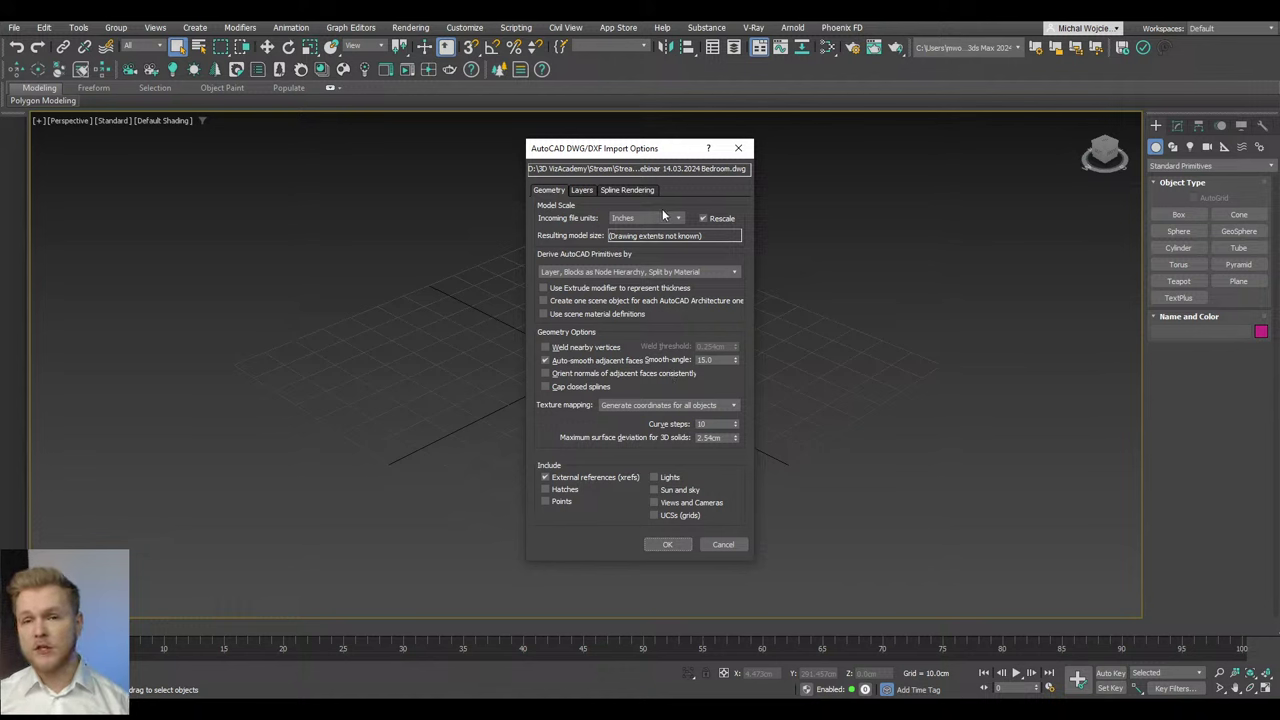
Step: Load the bedroom DWG with Rescale kept on and incoming file units set to Centimeters
left_click(724, 218)
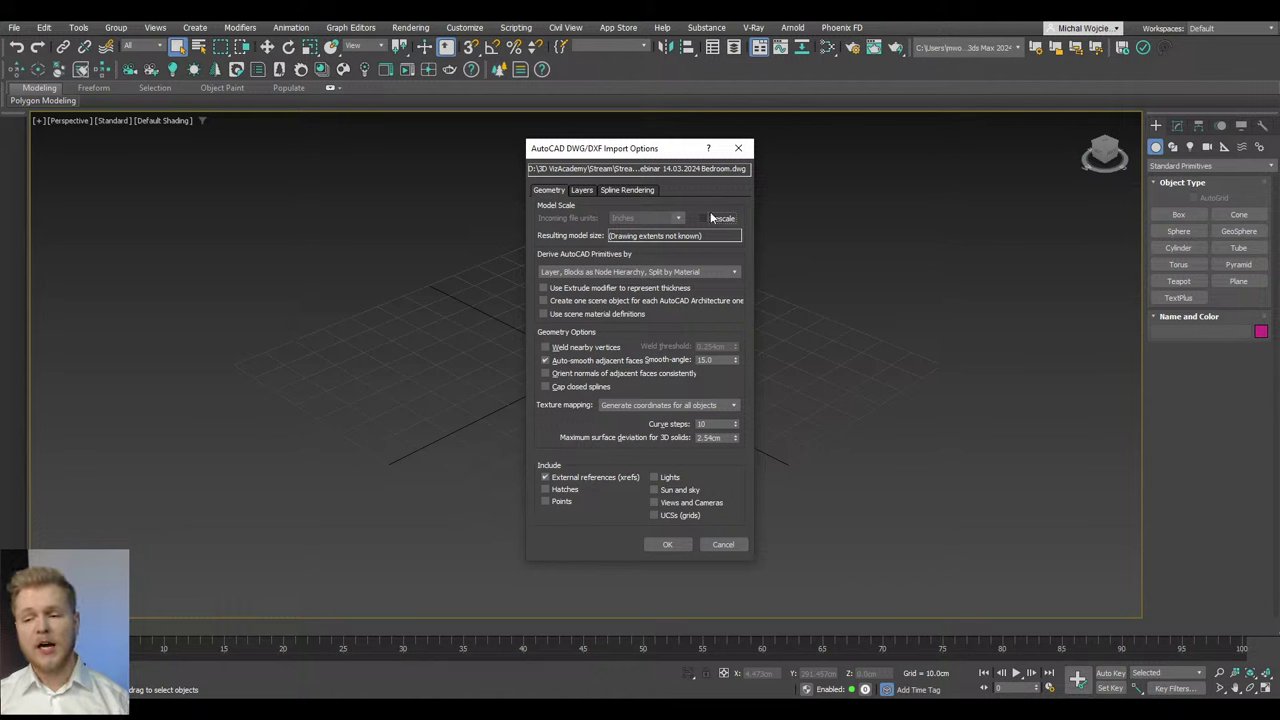
left_click(711, 219)
left_click(650, 216)
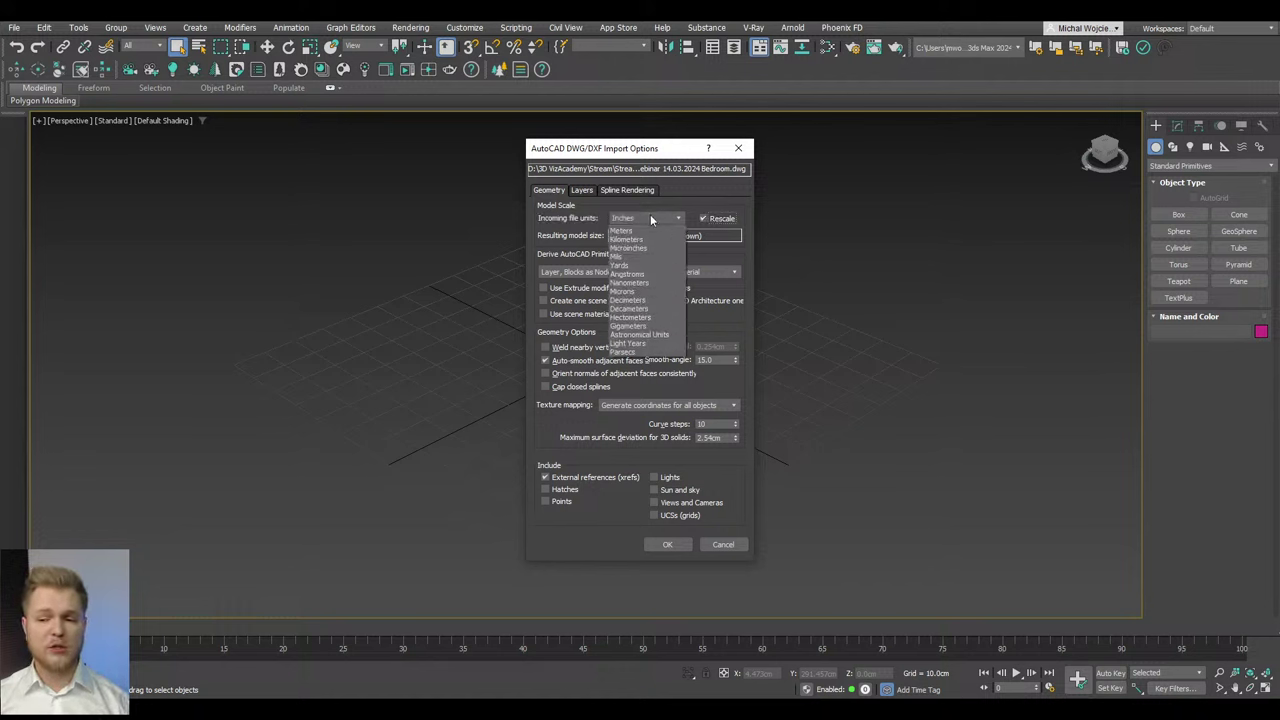
left_click(632, 264)
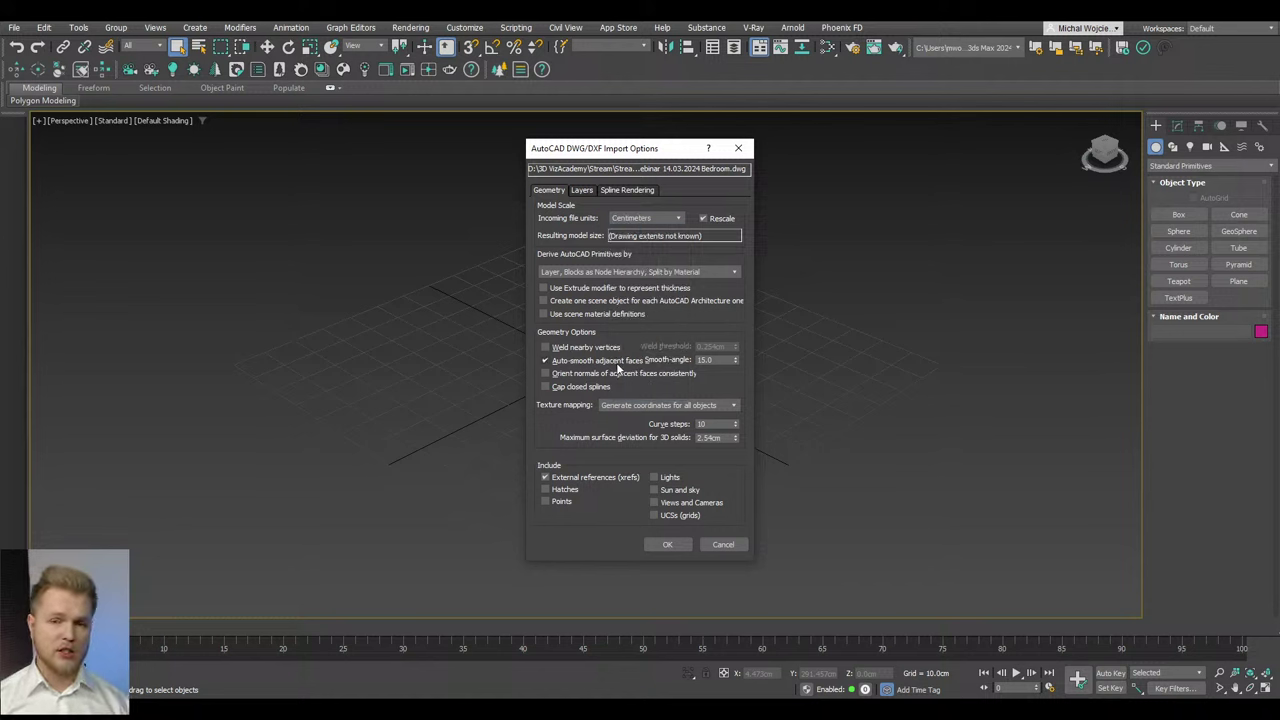
left_click(624, 217)
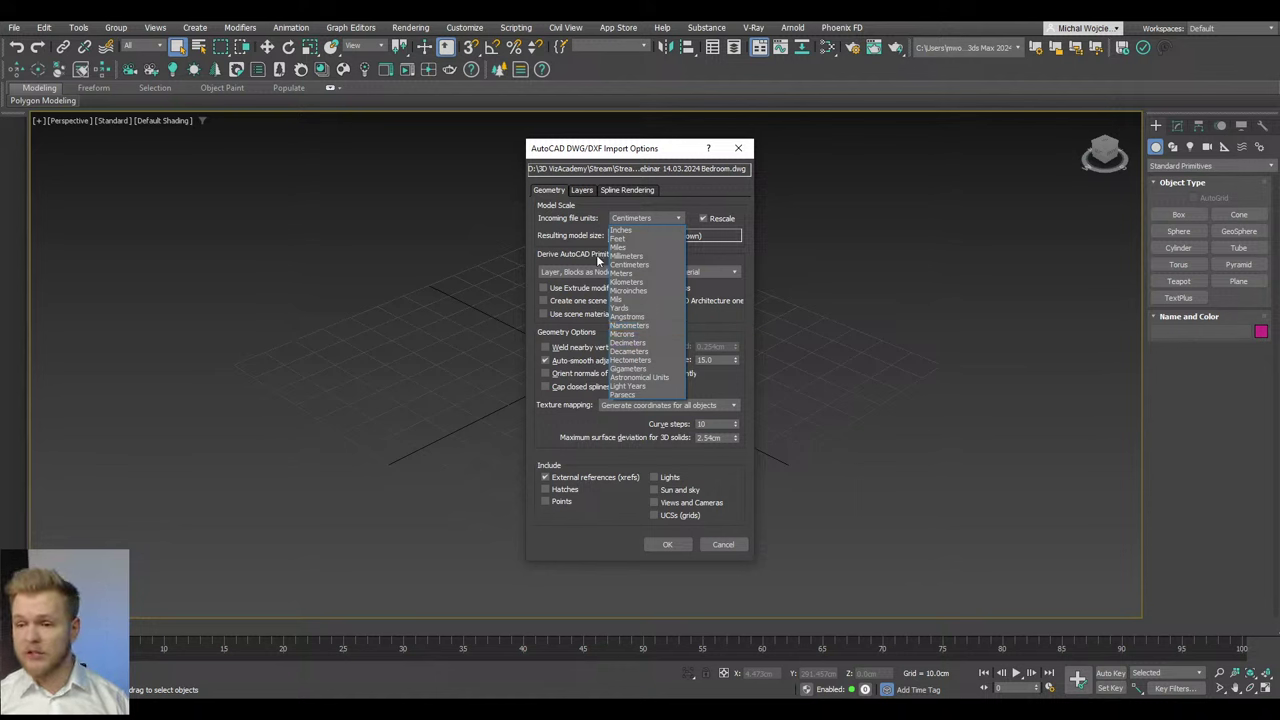
left_click(568, 233)
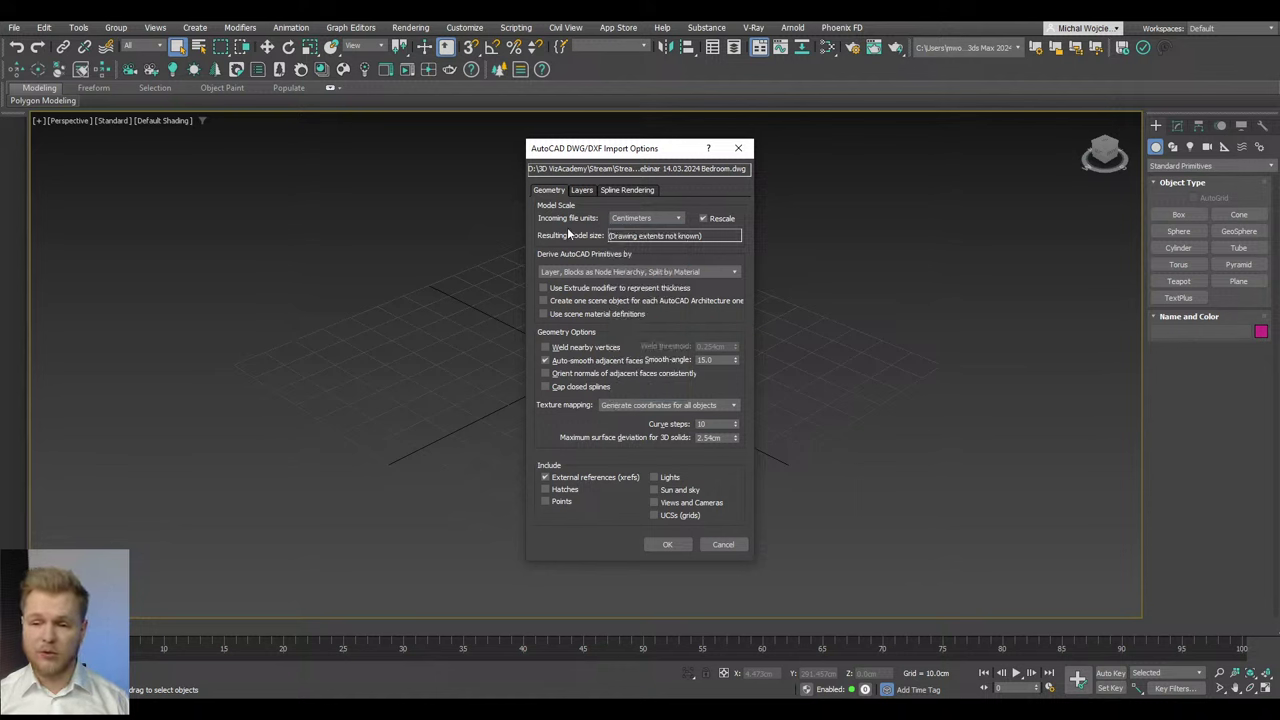
left_click(668, 545)
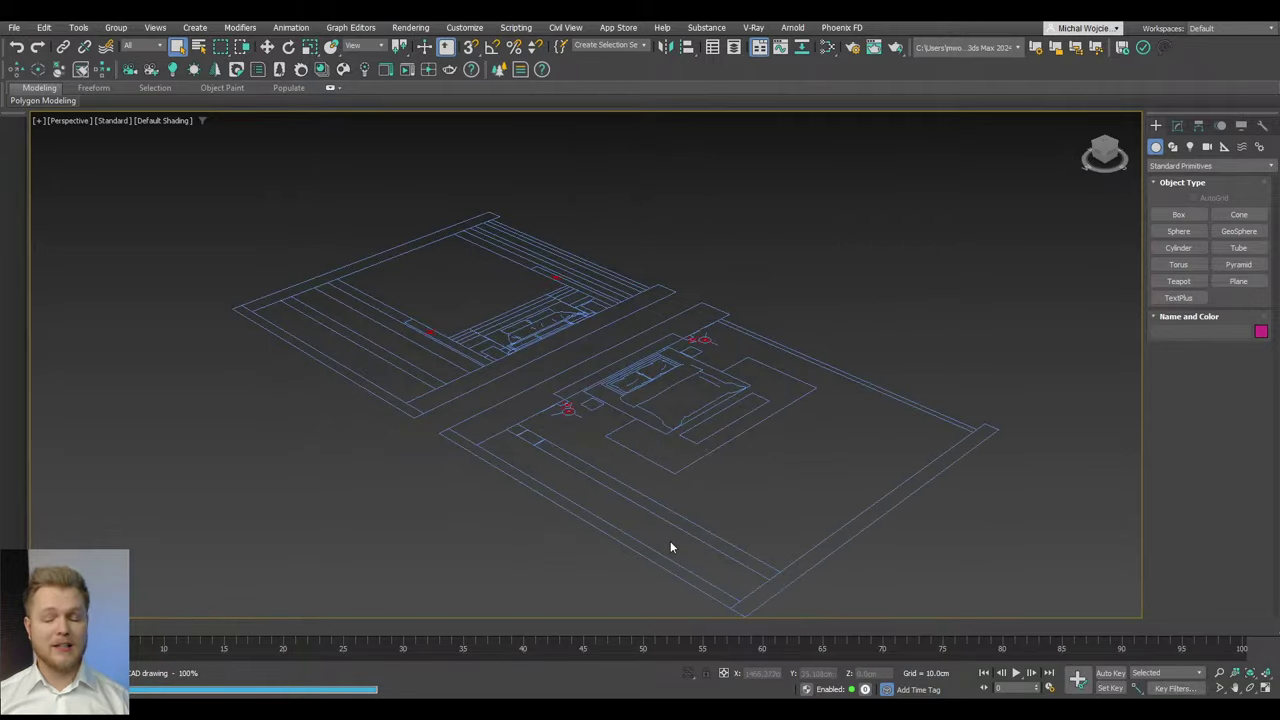
Step: From top view, draw a box over the plan's top wall band and set its height
middle_click_drag(670, 541, 681, 460, "alt")
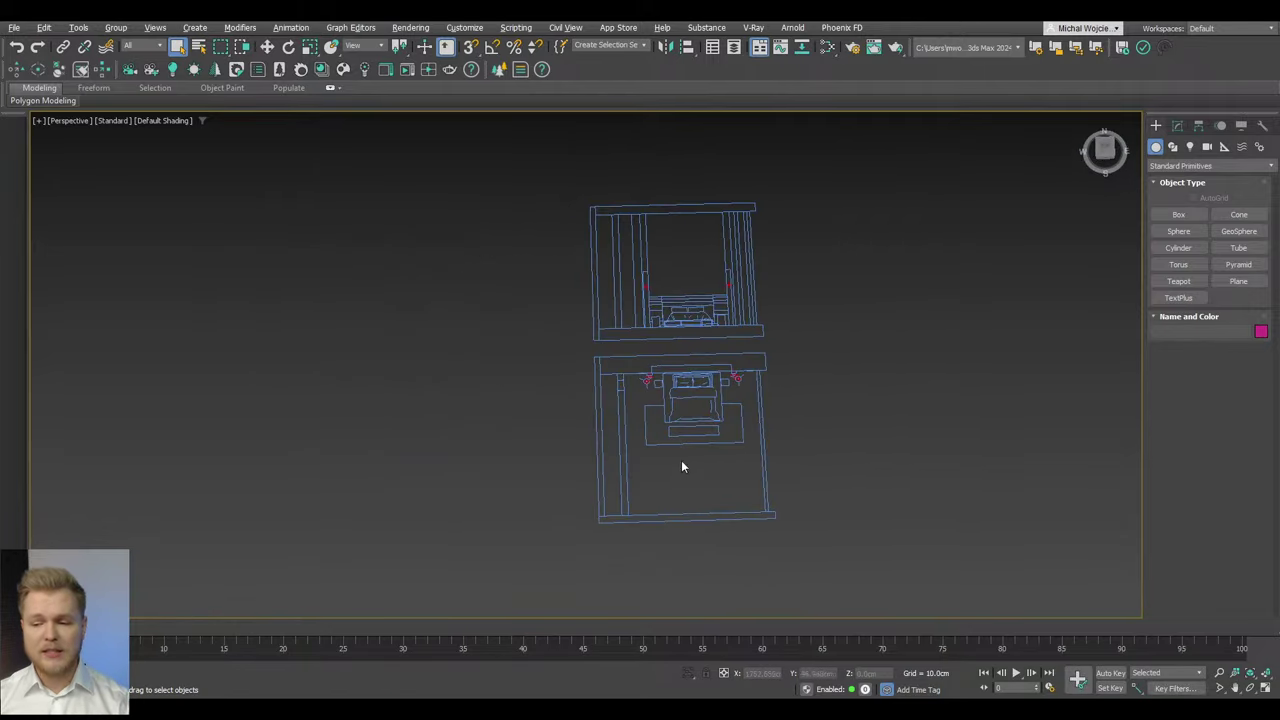
scroll(755, 345, "up", 3)
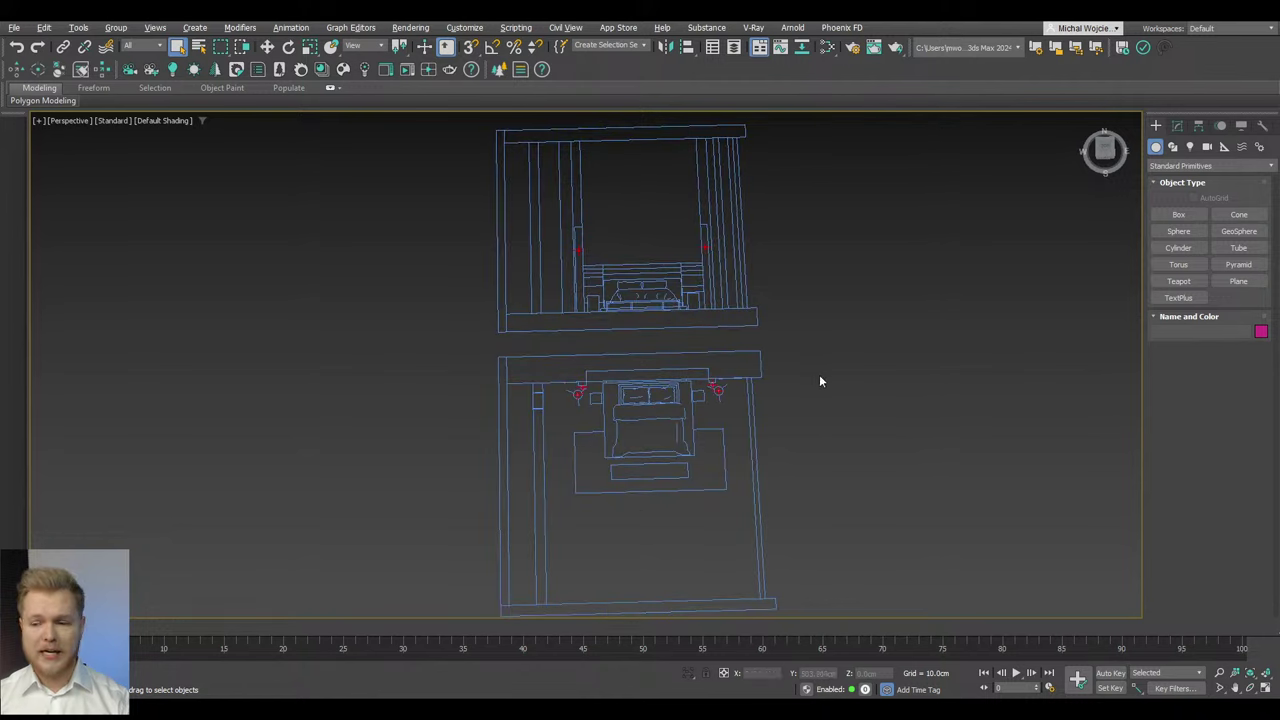
left_click(1180, 215)
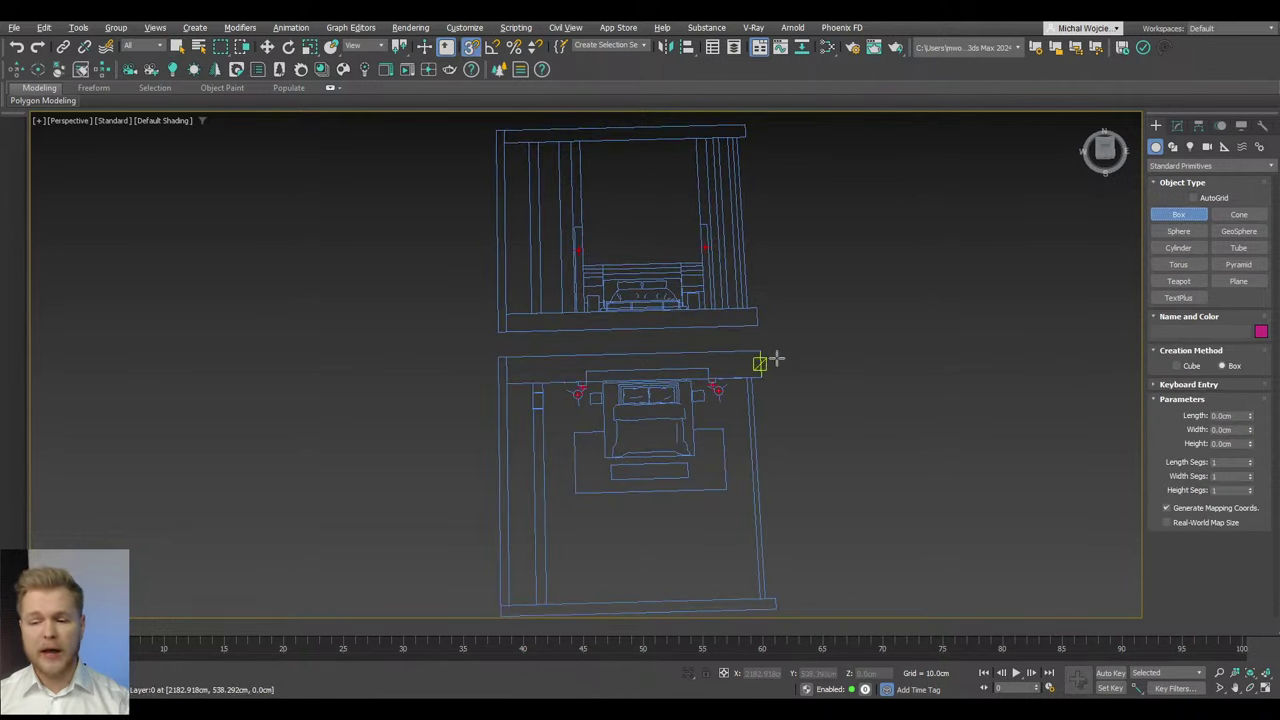
left_click_drag(764, 350, 503, 383)
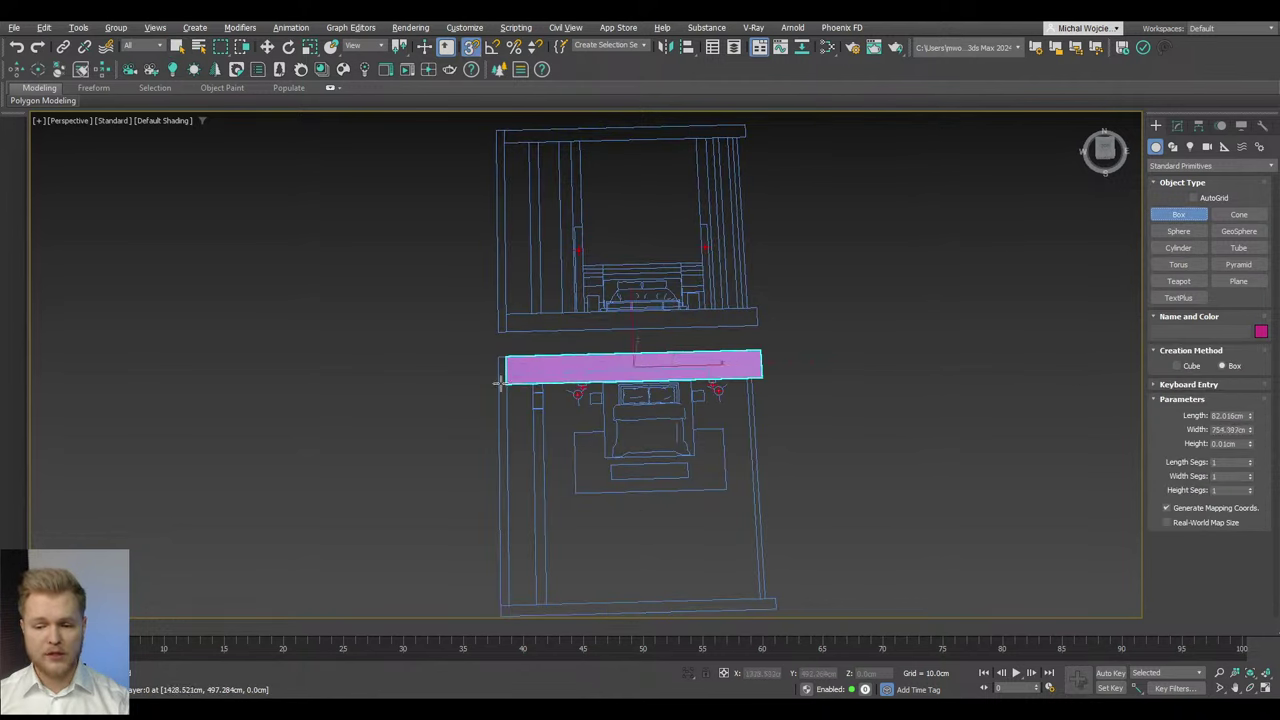
left_click(530, 228)
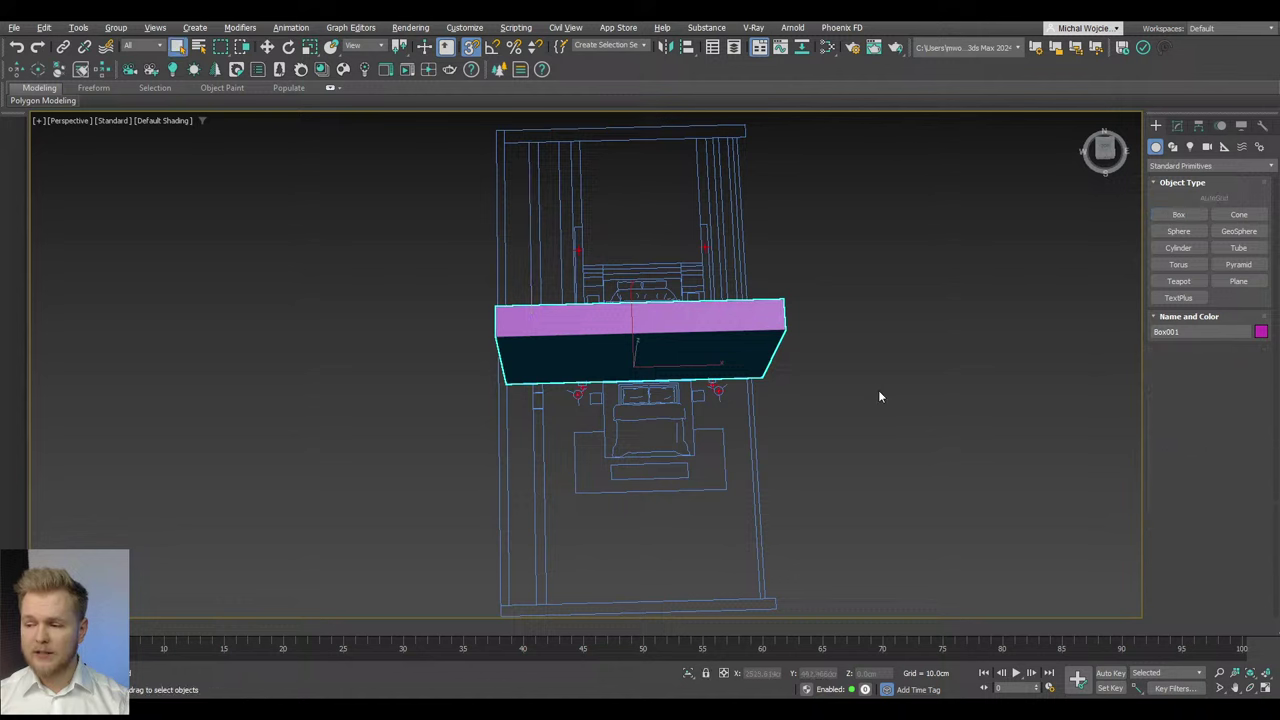
left_click(1177, 125)
mouse_move(791, 383)
middle_mouse_down("alt")
mouse_move(577, 365)
mouse_move(625, 357)
middle_mouse_up("alt")
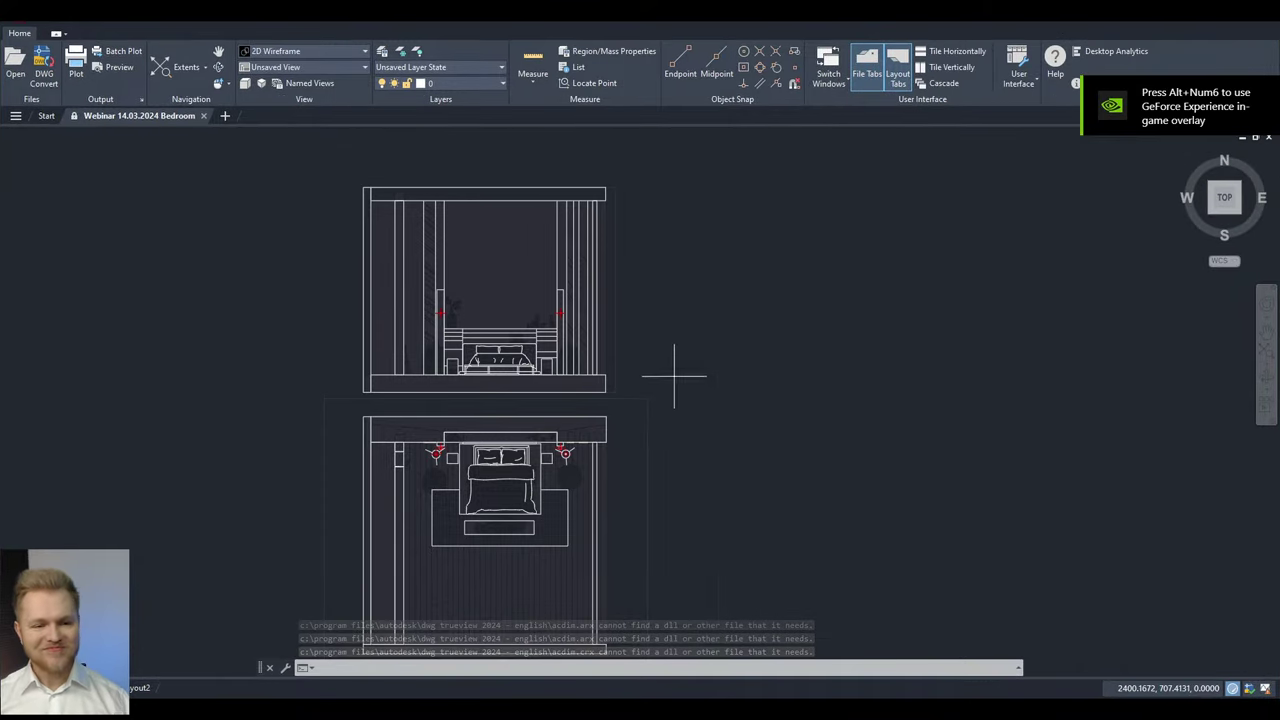
Step: Zoom to the plan and quick-measure the top wall band at 754.3965 by 82.0161
middle_click_drag(674, 376, 760, 346)
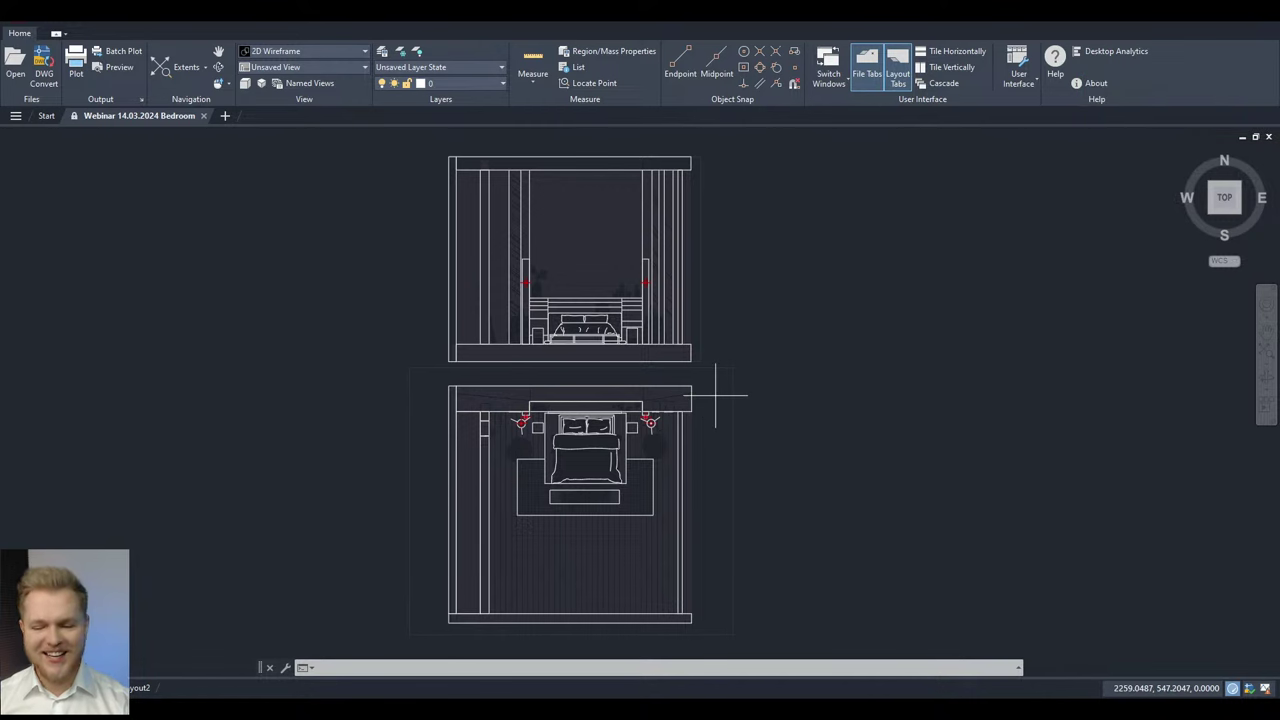
middle_click_drag(715, 397, 769, 322)
scroll(714, 386, "up", 2)
scroll(843, 357, "up", 1)
scroll(857, 391, "up", 3)
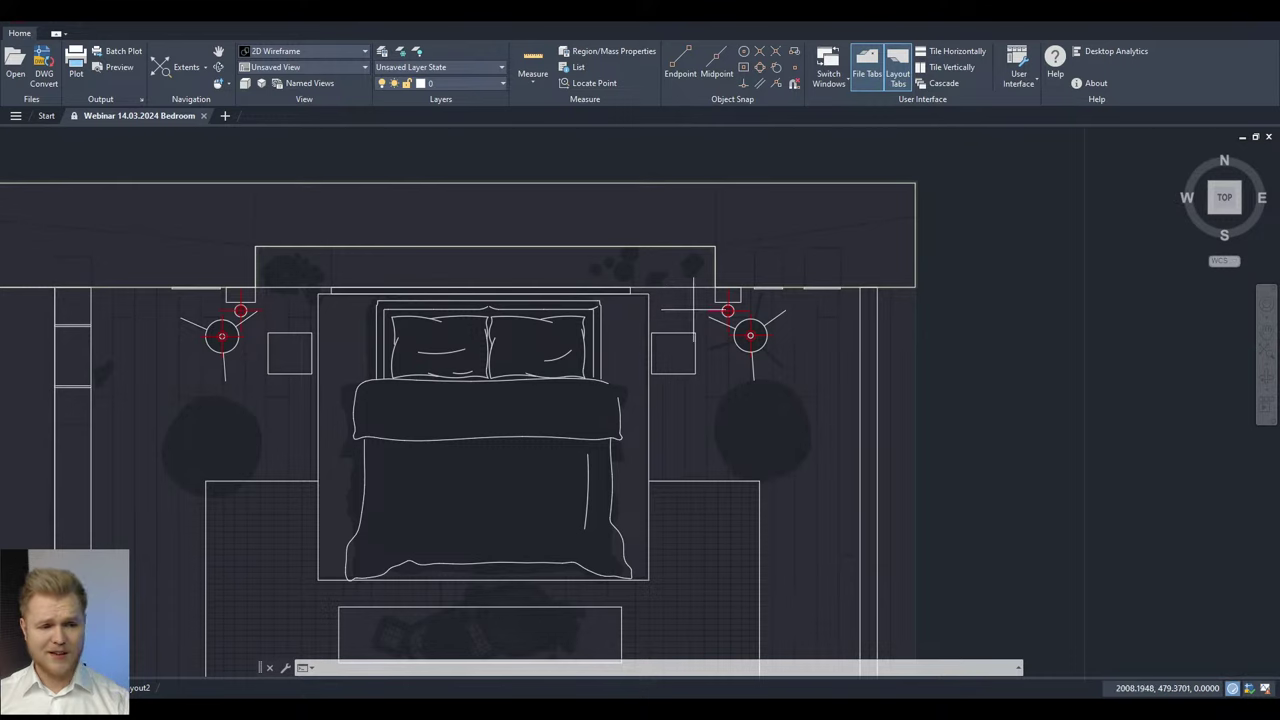
middle_click_drag(700, 331, 750, 381)
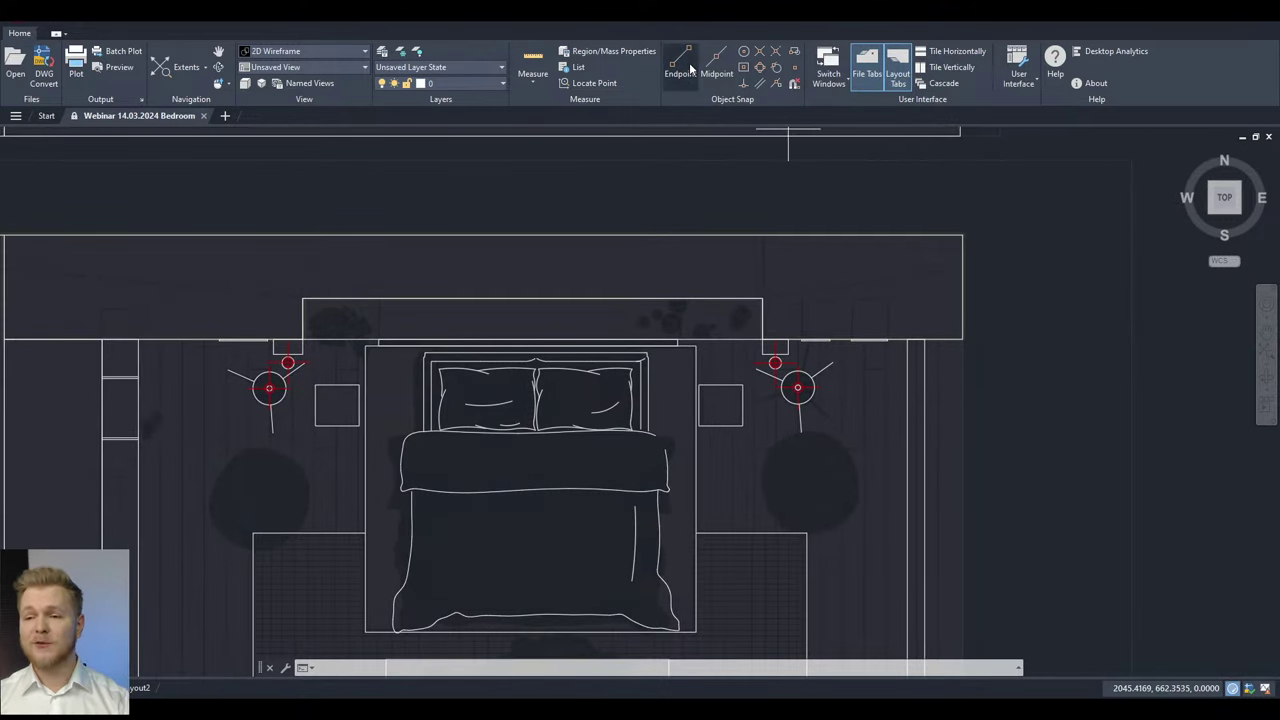
left_click(529, 65)
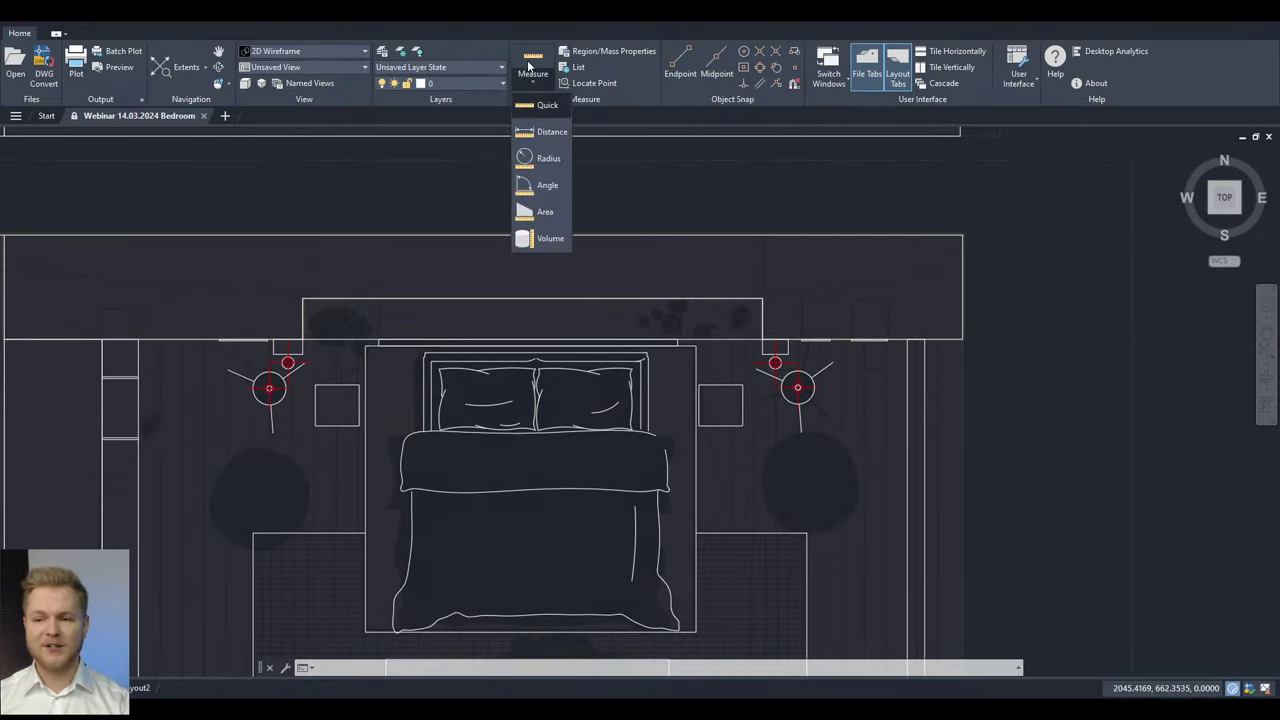
left_click(540, 108)
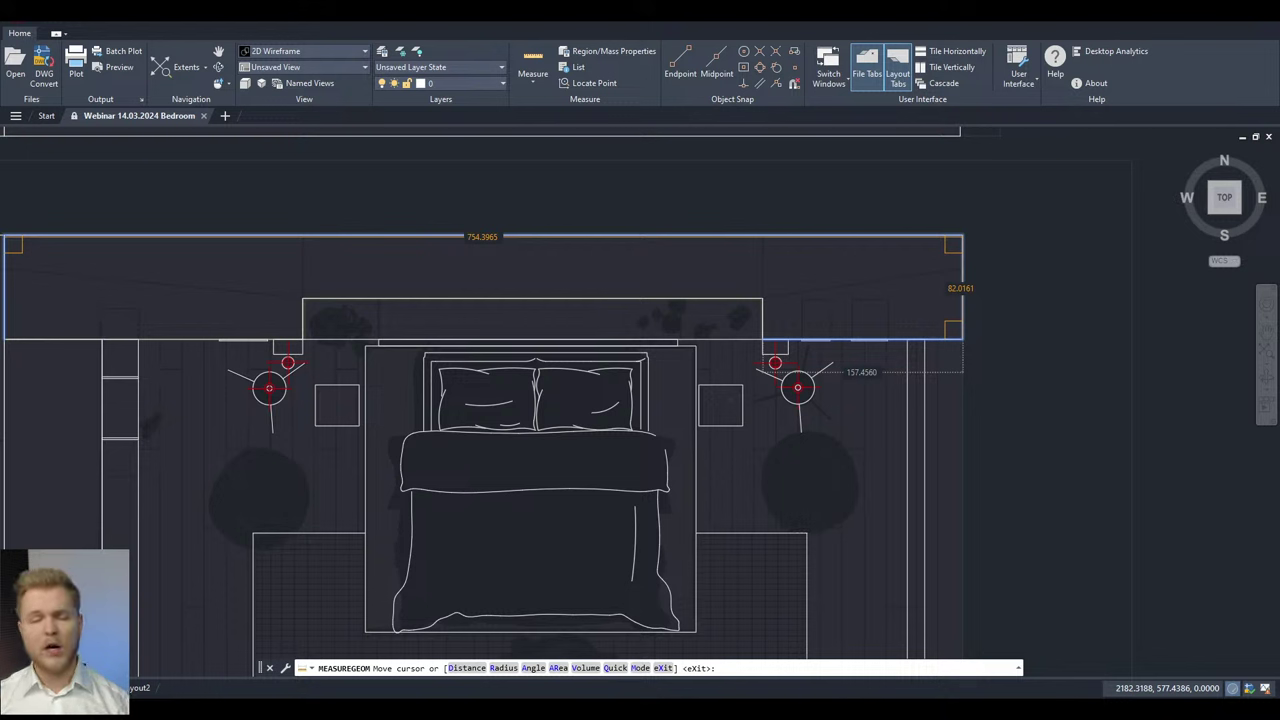
key("Escape")
Step: Zoom and pan until the bed elevation and the bedroom floor plan are both in view
scroll(700, 361, "down", 4)
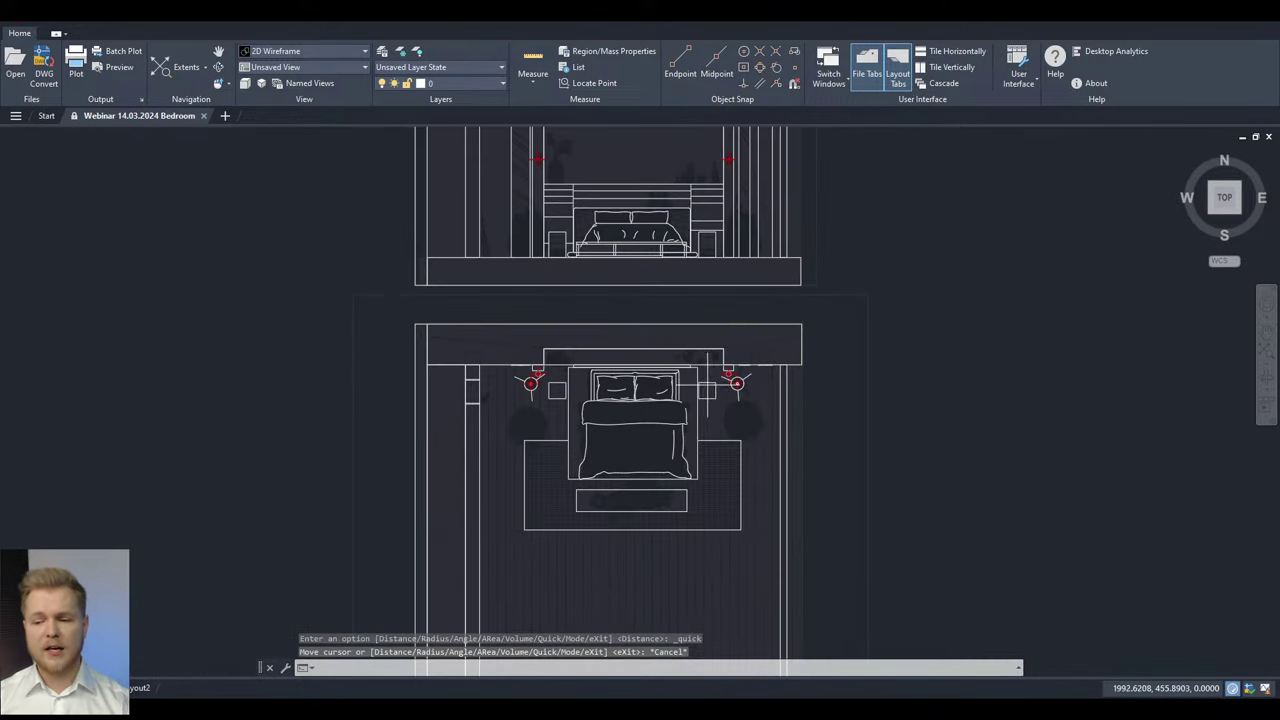
middle_click_drag(700, 361, 700, 413)
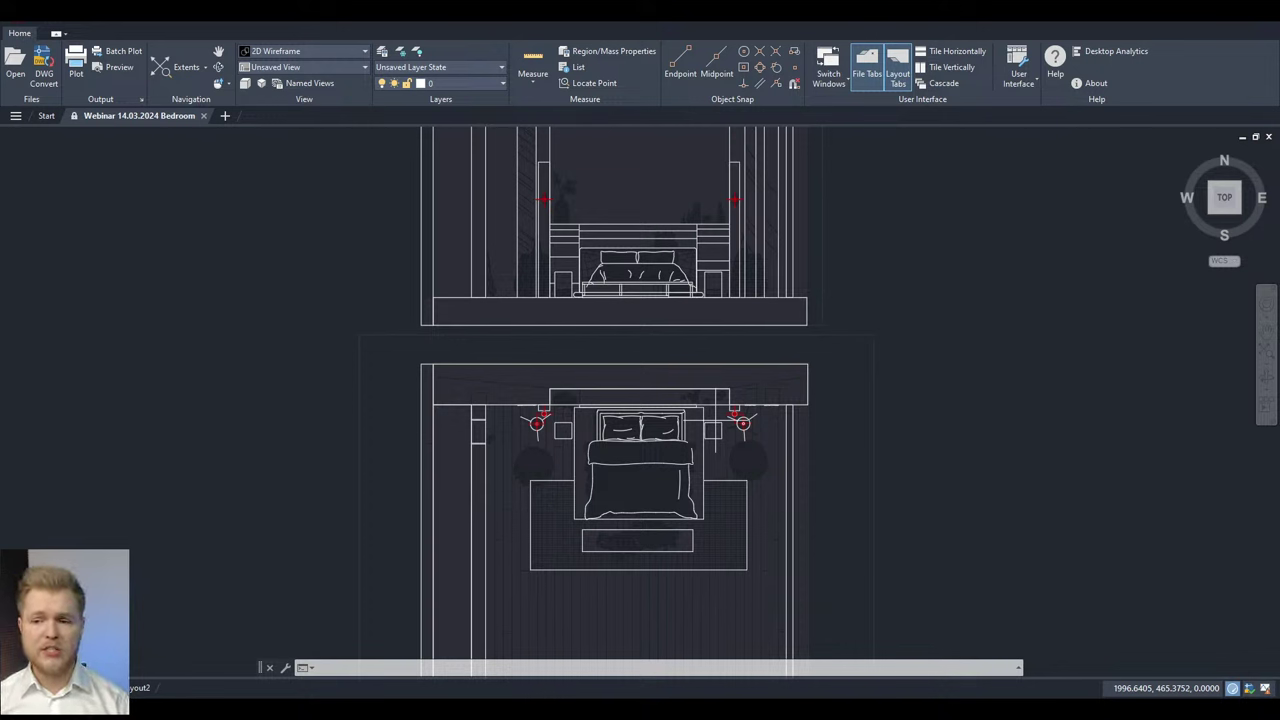
middle_click_drag(622, 157, 602, 307)
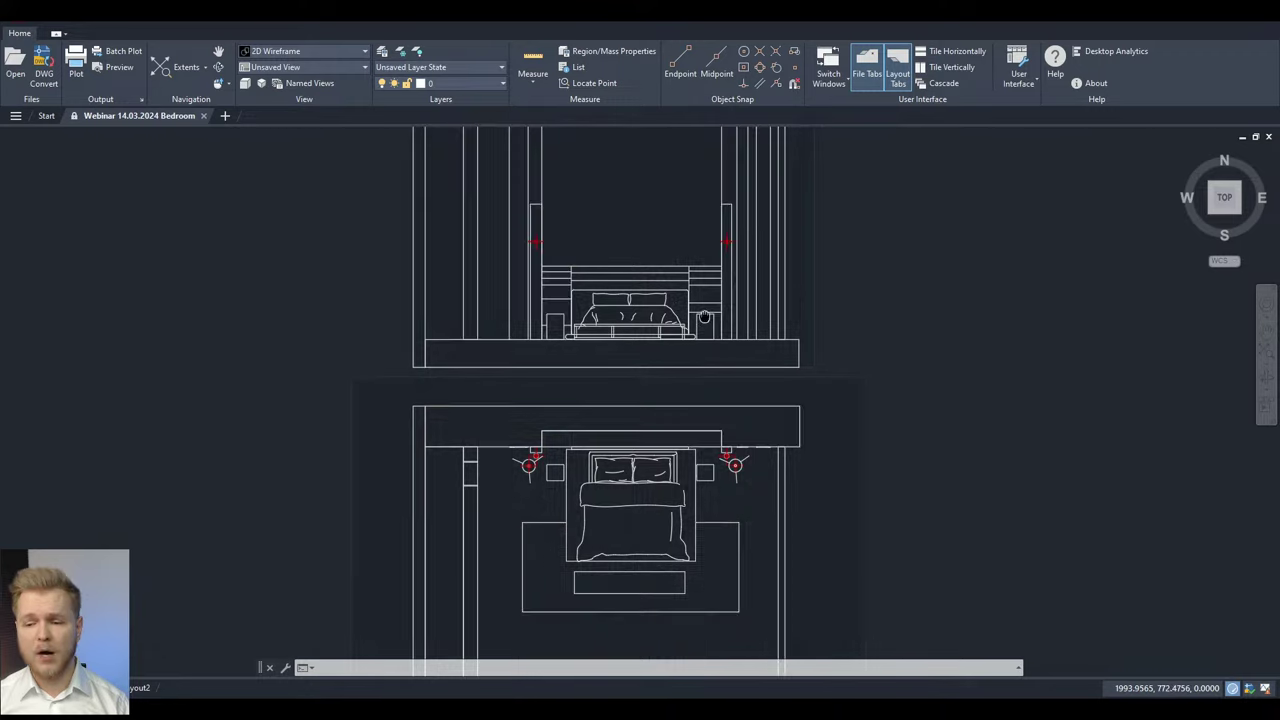
scroll(577, 338, "up", 4)
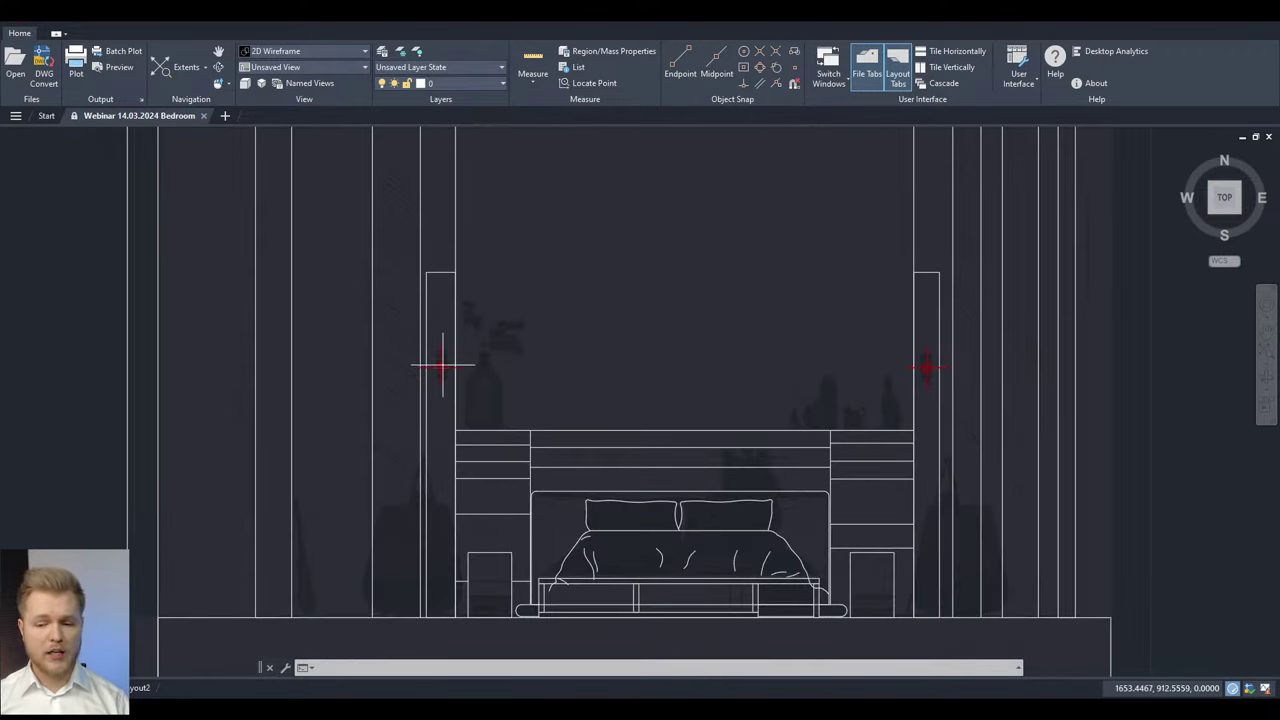
scroll(1107, 379, "down", 2)
middle_click_drag(920, 650, 900, 270)
scroll(494, 438, "up", 2)
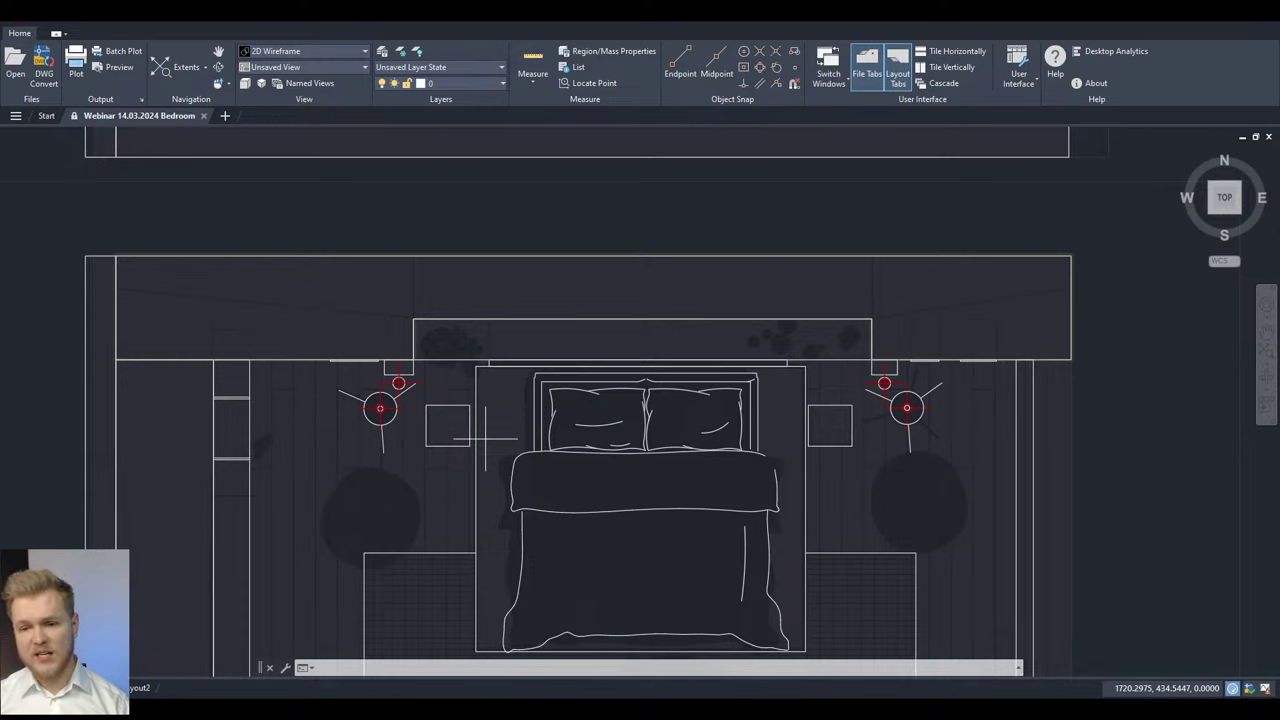
scroll(486, 438, "down", 5)
scroll(500, 450, "down", 3)
scroll(527, 465, "up", 4)
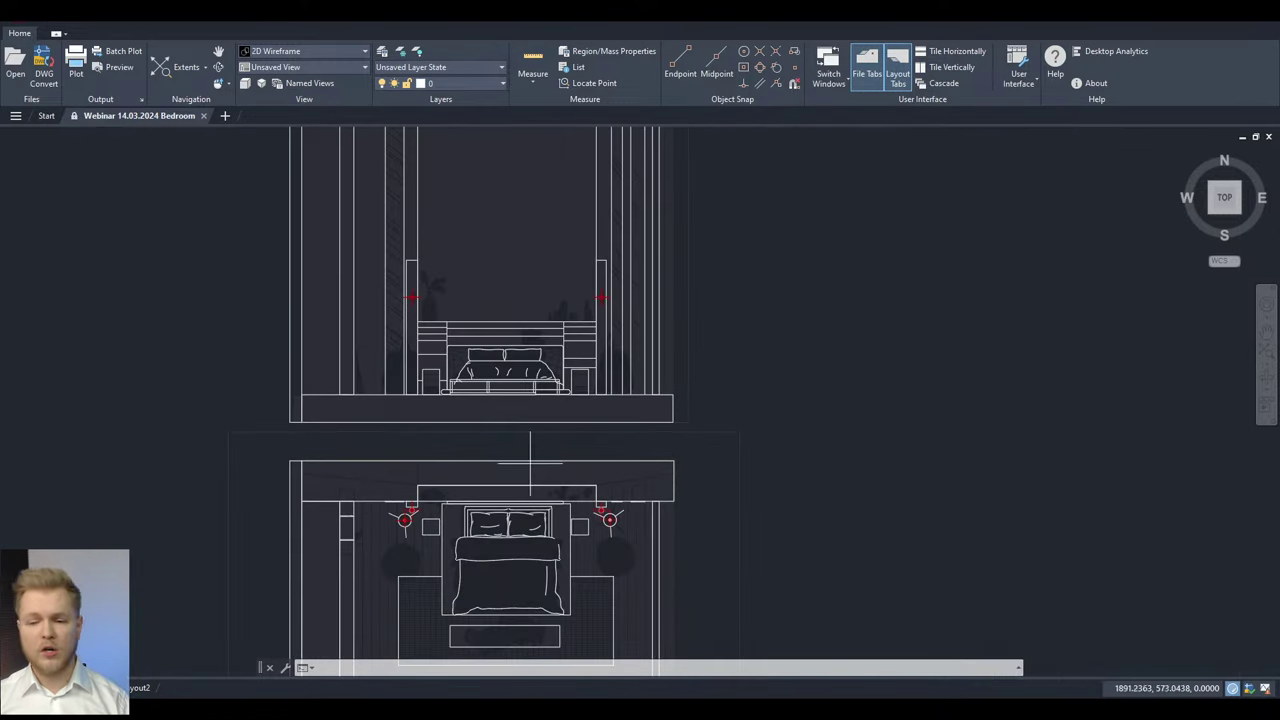
middle_click_drag(527, 465, 548, 433)
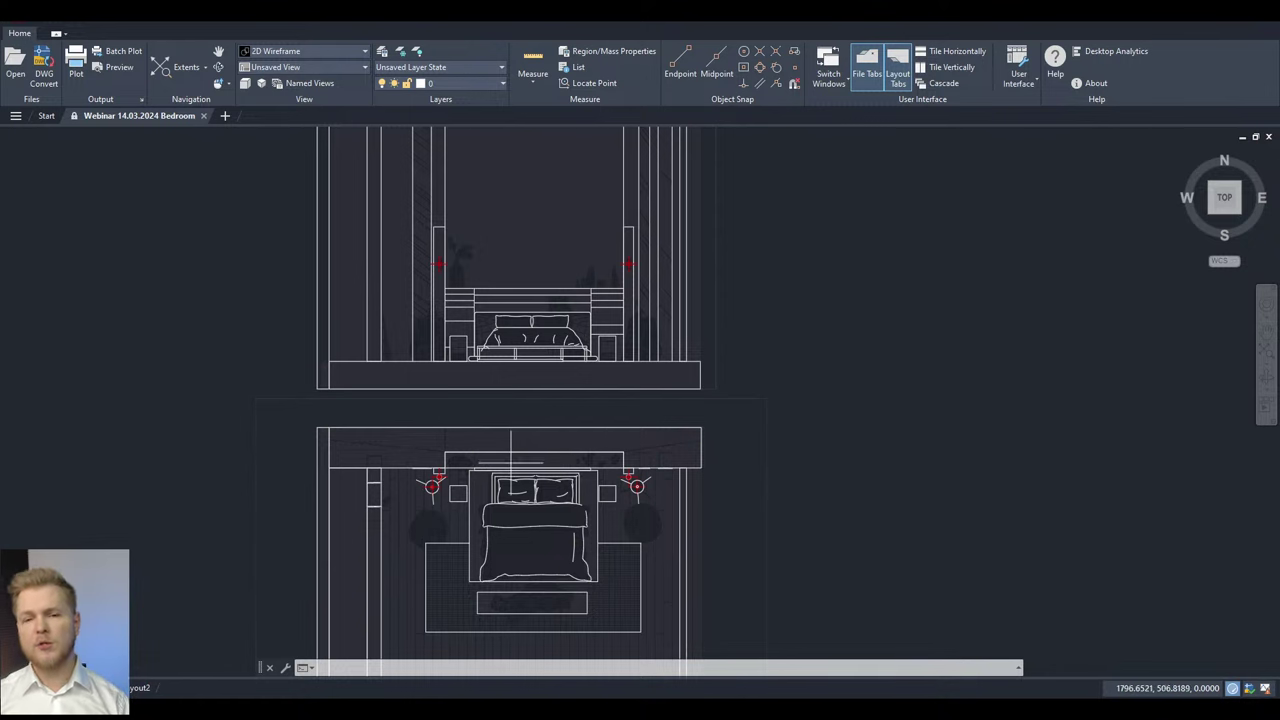
middle_click_drag(518, 484, 532, 408)
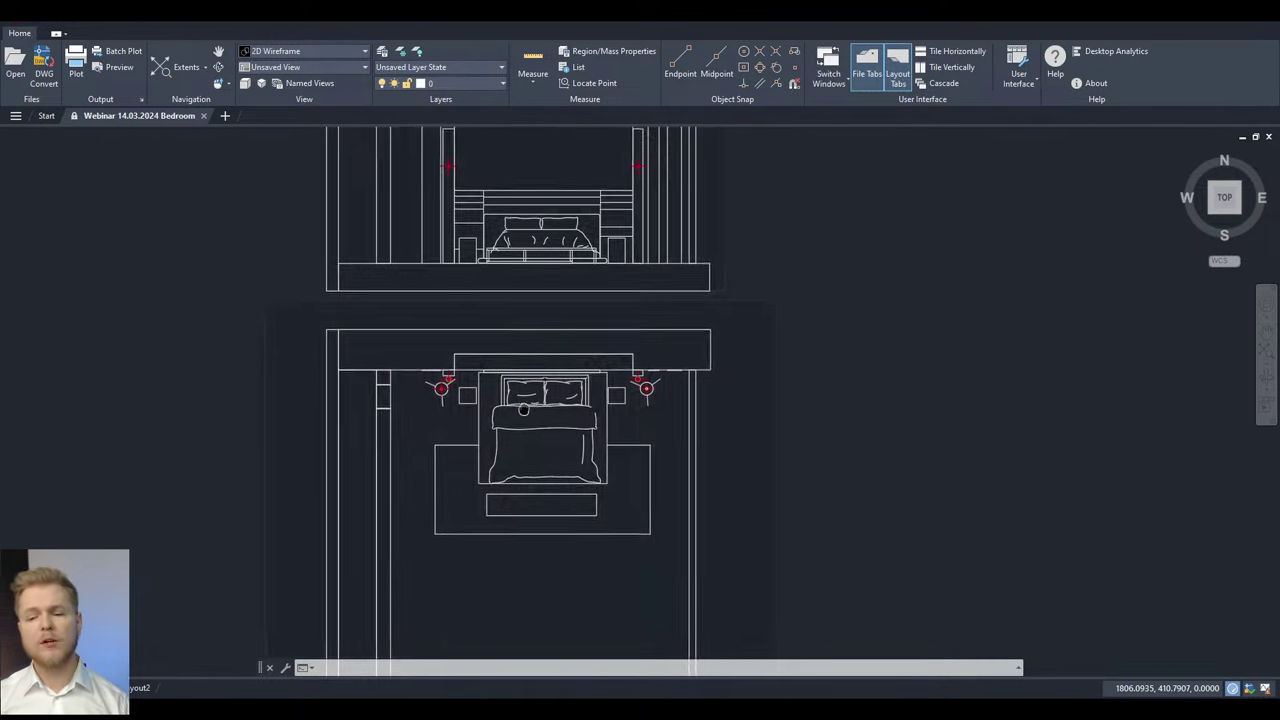
scroll(531, 447, "down", 4)
scroll(527, 416, "up", 2)
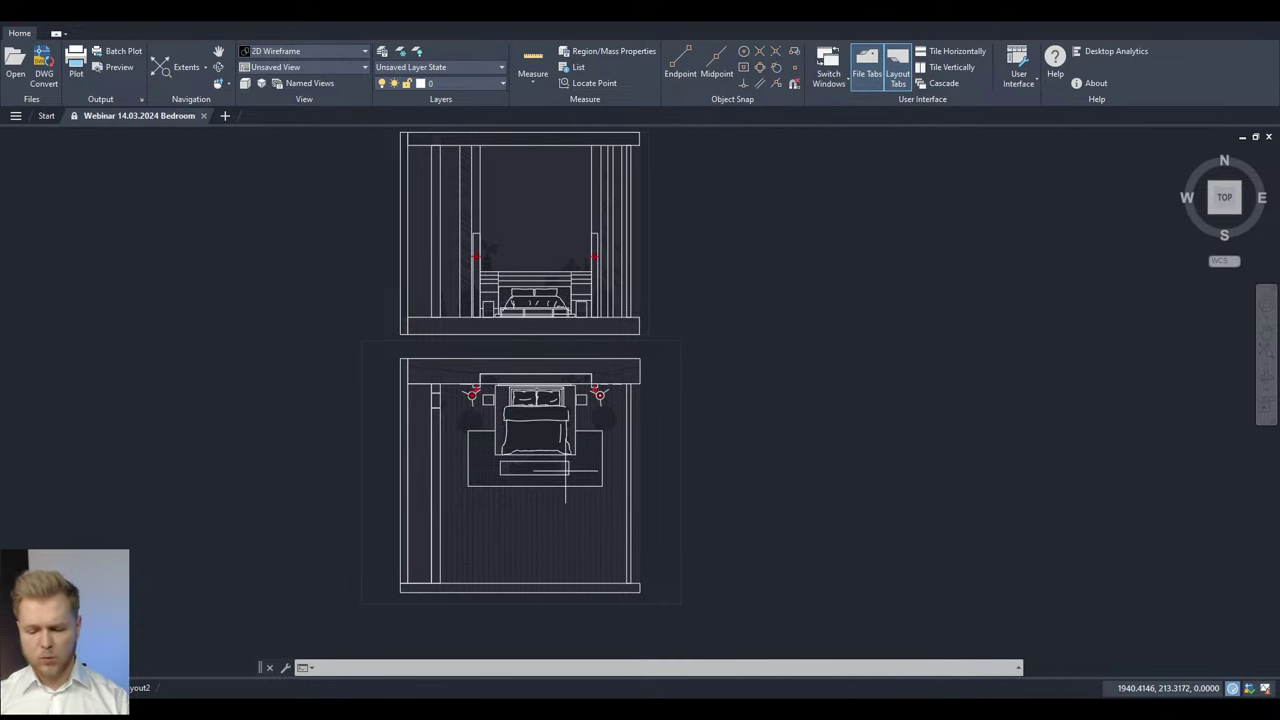
Step: Launch Epic Pen and mark a spot left of the bed and the round wall decoration
key("super")
type("epic")
key("Return")
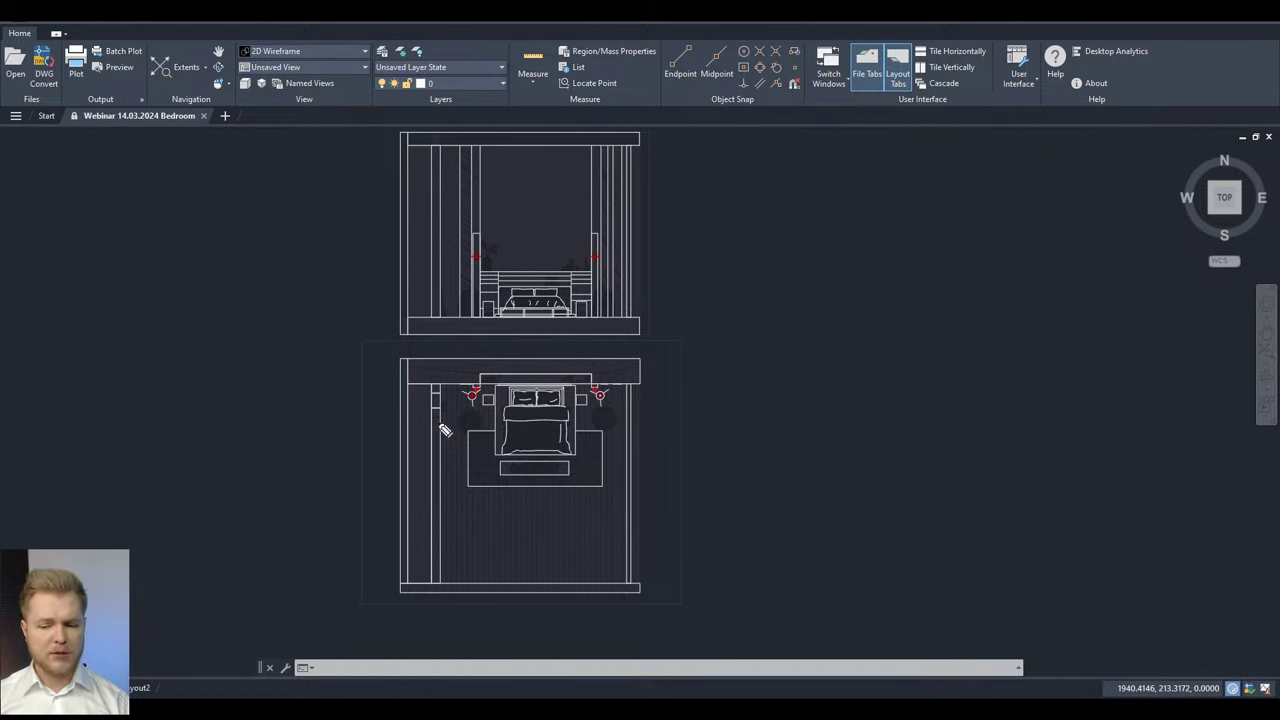
mouse_move(446, 428)
left_mouse_down()
mouse_move(428, 411)
mouse_move(444, 422)
left_mouse_up()
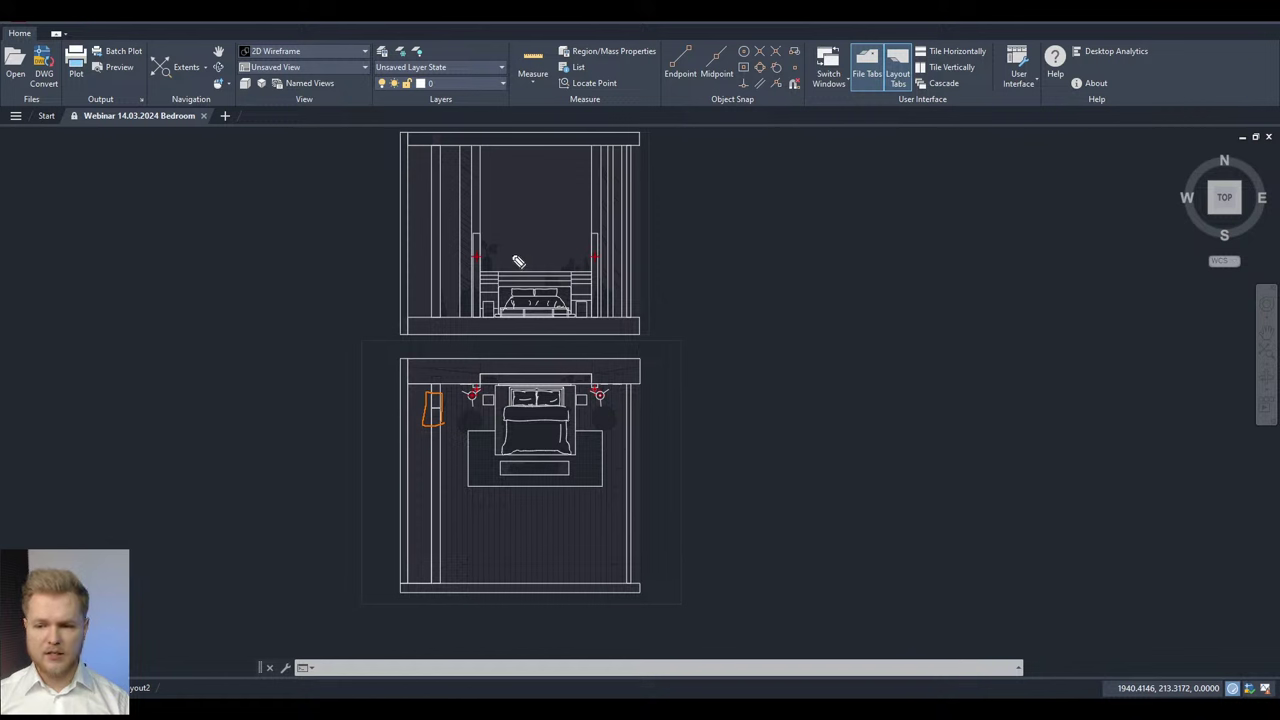
left_click_drag(518, 262, 530, 214)
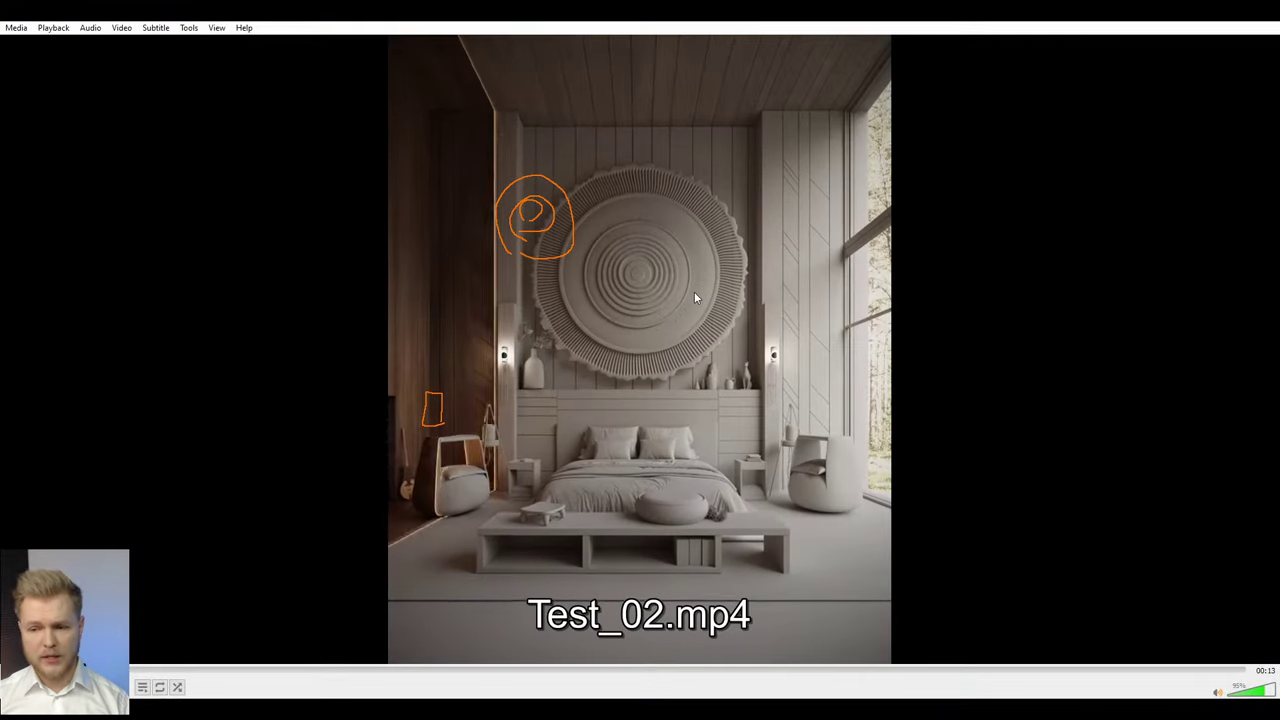
Step: Play the Test_02.mp4 bedroom reference render in VLC
key("space")
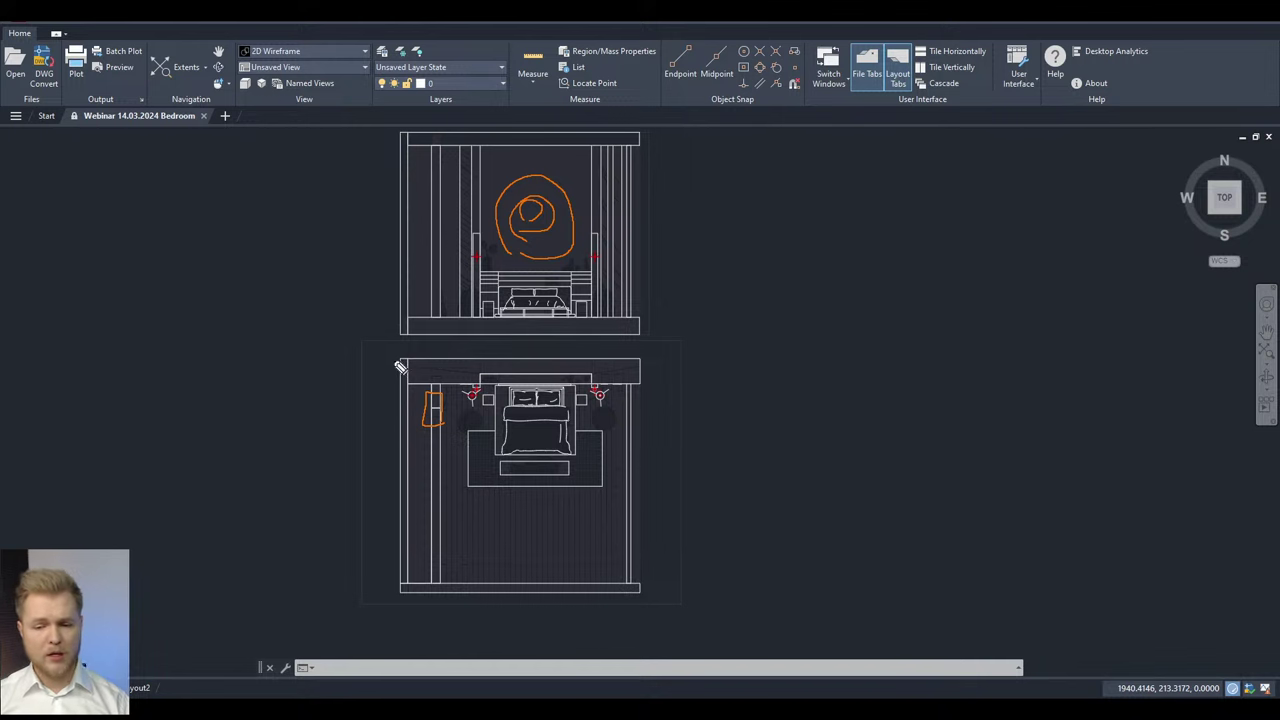
Step: Sketch orange boxes around the plan and elevation, labelling them L and B
mouse_move(380, 360)
left_mouse_down()
mouse_move(163, 566)
mouse_move(402, 609)
left_mouse_up()
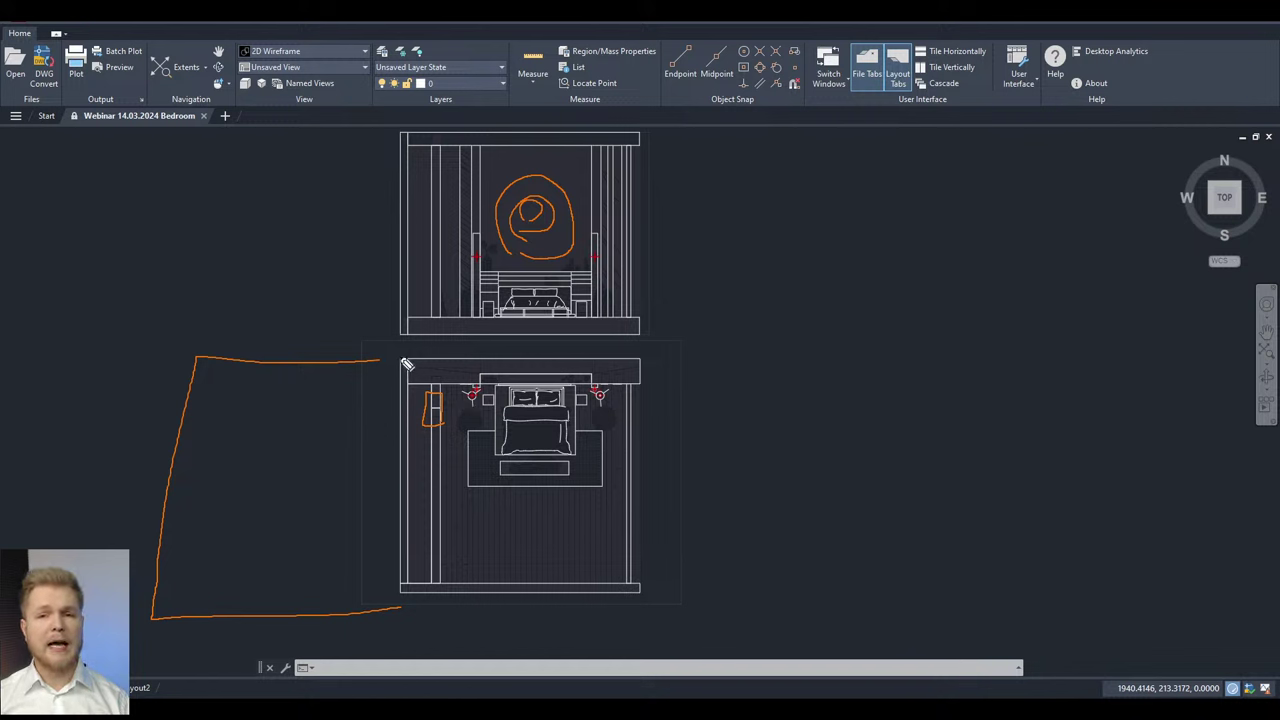
mouse_move(362, 600)
left_mouse_down()
mouse_move(685, 575)
mouse_move(400, 622)
mouse_move(362, 572)
left_mouse_up()
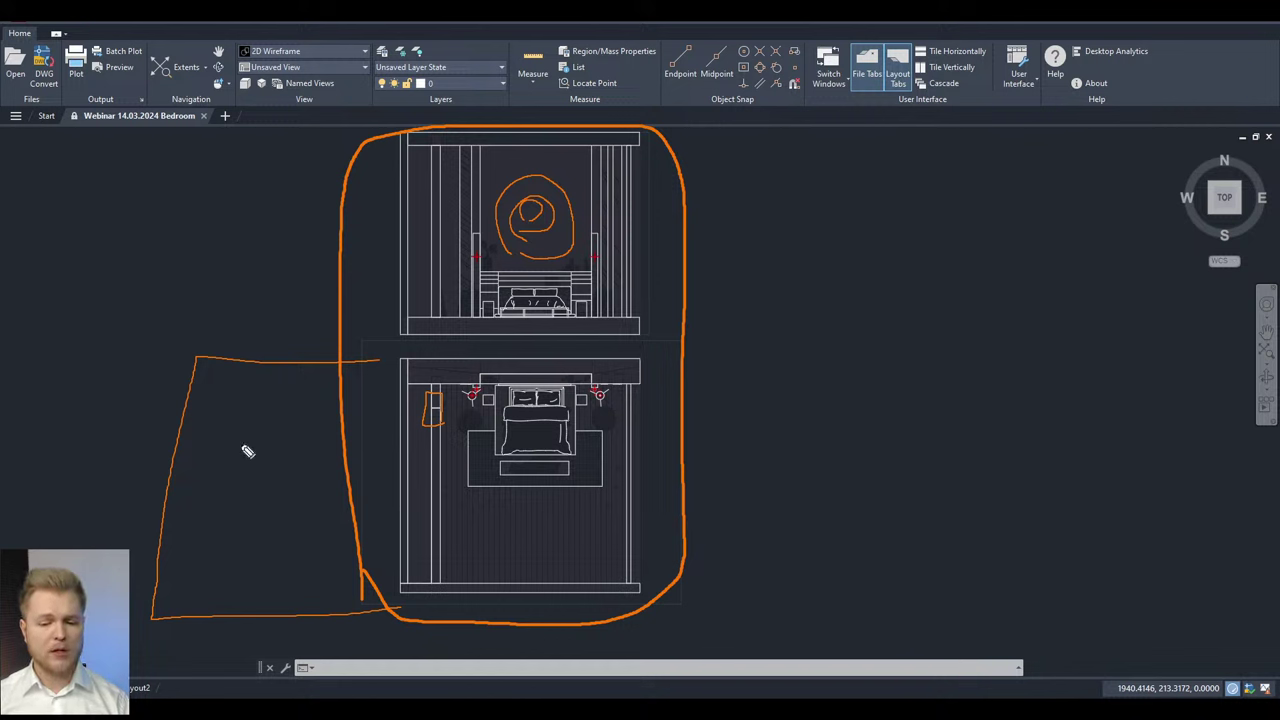
left_click_drag(240, 442, 268, 545)
mouse_move(632, 598)
left_mouse_down()
mouse_move(626, 662)
mouse_move(466, 648)
mouse_move(476, 594)
left_mouse_up()
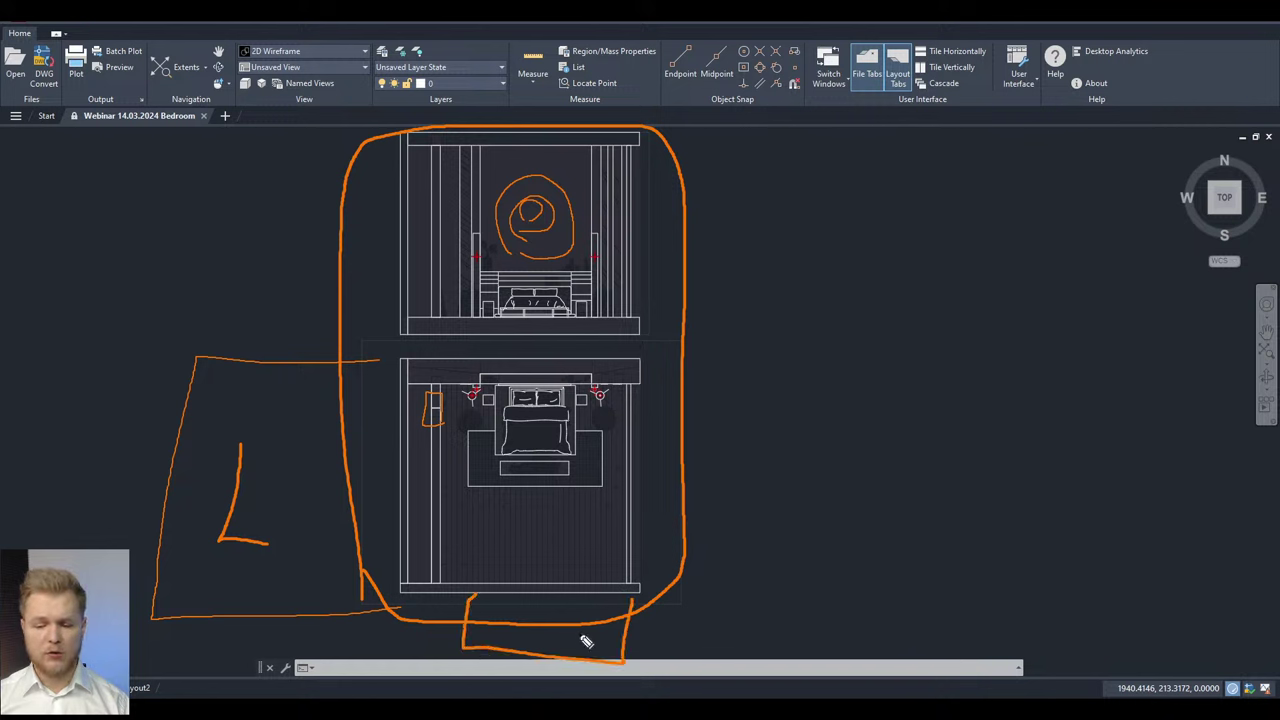
left_click_drag(566, 612, 564, 650)
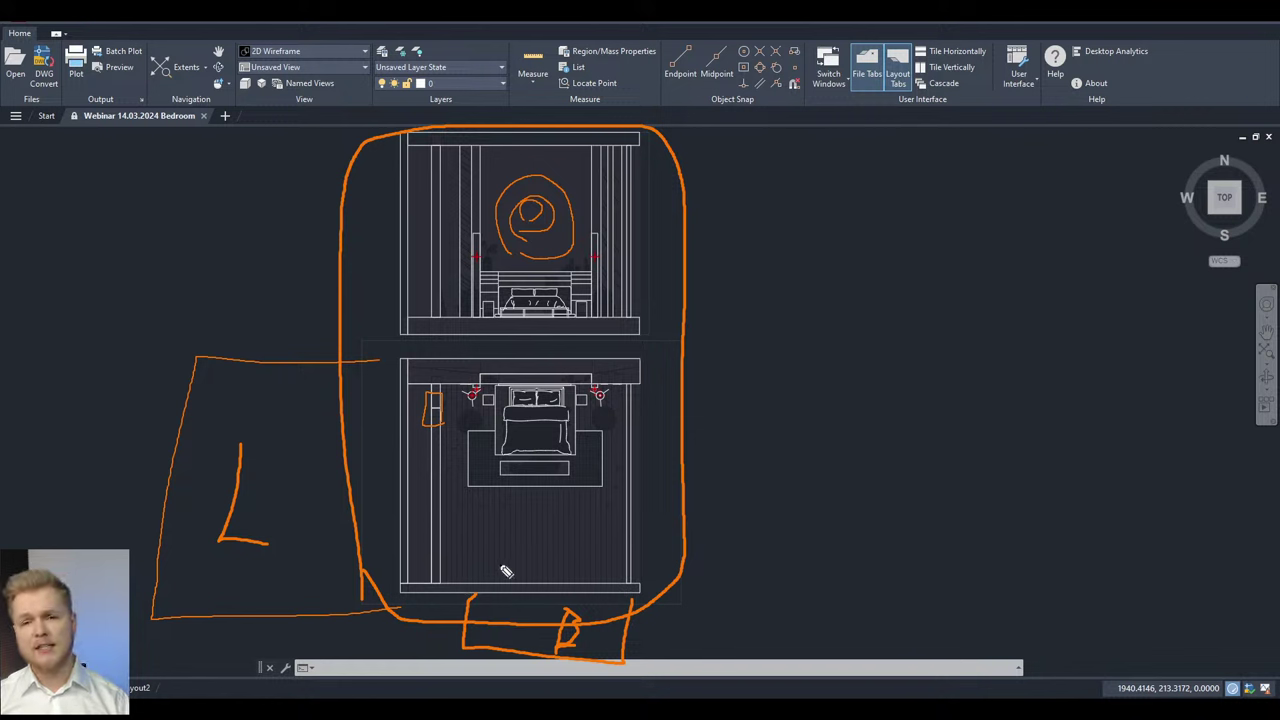
Step: Sketch a D and camera sight lines across the plan, then erase all annotations
mouse_move(510, 603)
left_mouse_down()
mouse_move(510, 574)
mouse_move(566, 576)
mouse_move(508, 603)
left_mouse_up()
mouse_move(418, 505)
left_mouse_down()
mouse_move(456, 520)
mouse_move(432, 542)
left_mouse_up()
left_click_drag(430, 548, 432, 496)
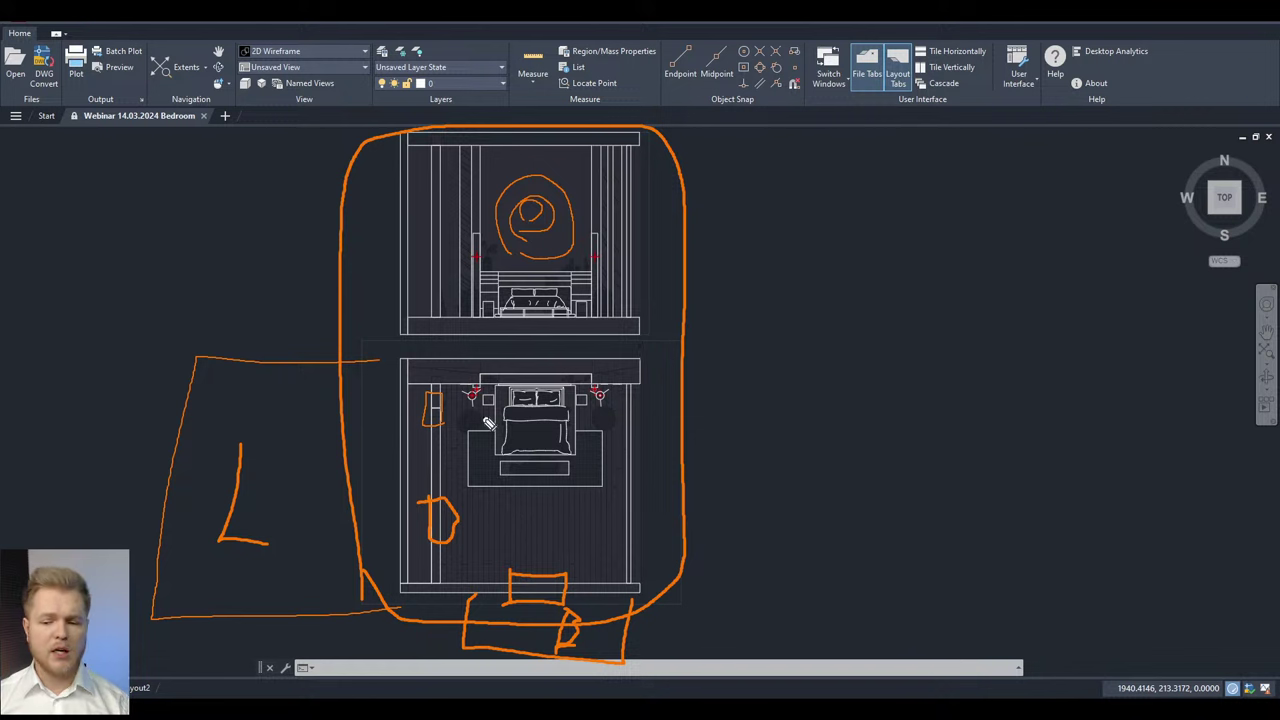
mouse_move(464, 376)
left_mouse_down()
mouse_move(533, 580)
mouse_move(628, 400)
left_mouse_up()
mouse_move(543, 532)
left_mouse_down()
mouse_move(609, 580)
mouse_move(587, 370)
mouse_move(543, 531)
mouse_move(424, 398)
left_mouse_up()
left_click_drag(424, 398, 520, 570)
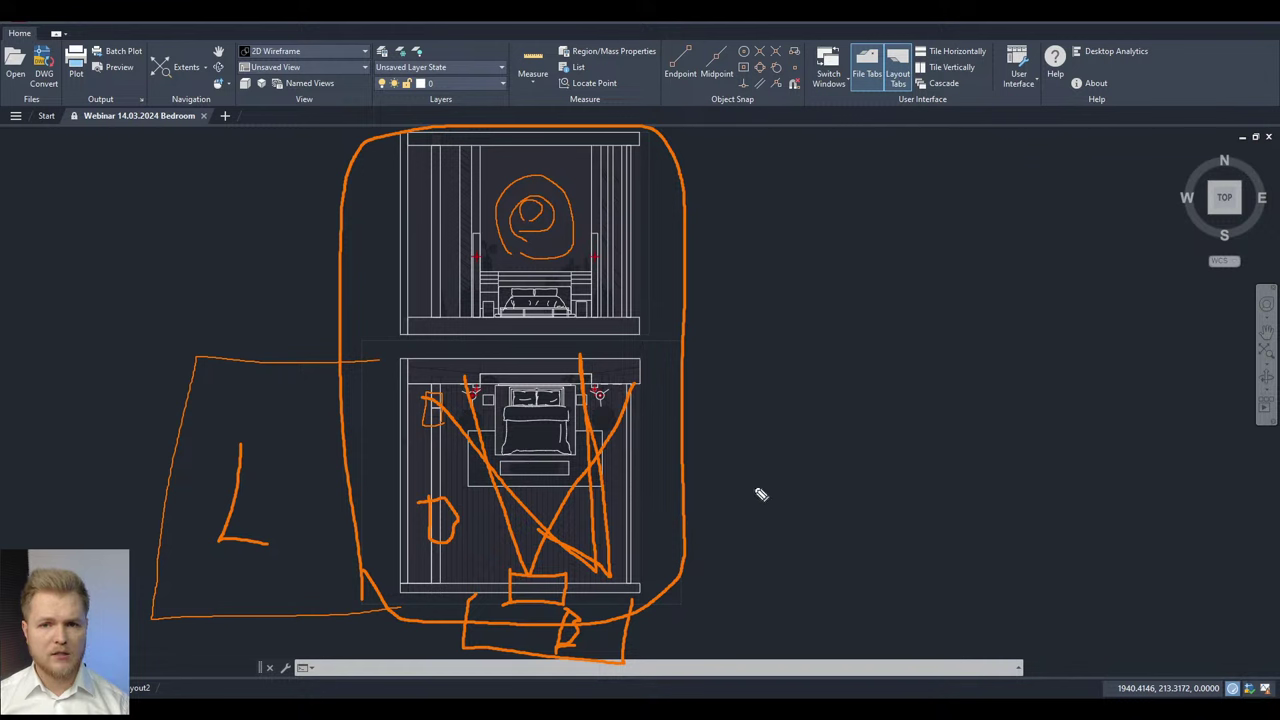
key("Escape")
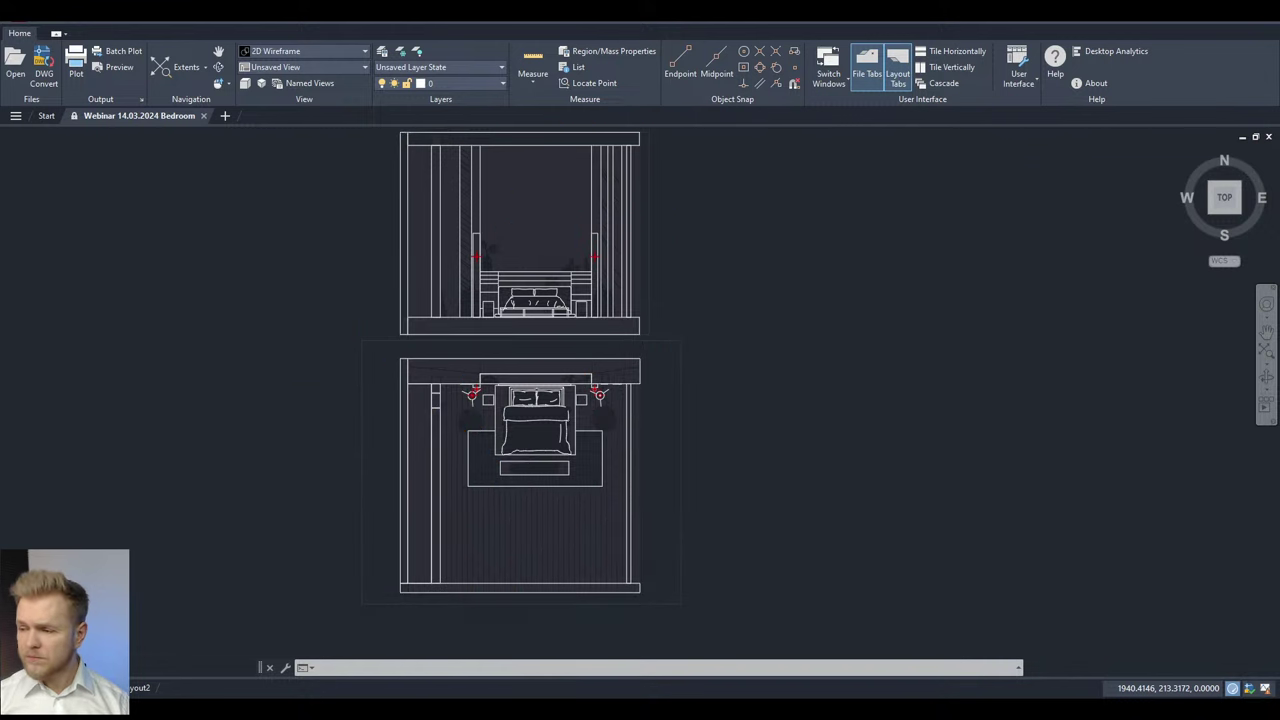
Step: Delete the purple box and deselect the plan linework
middle_click_drag(740, 420, 770, 423)
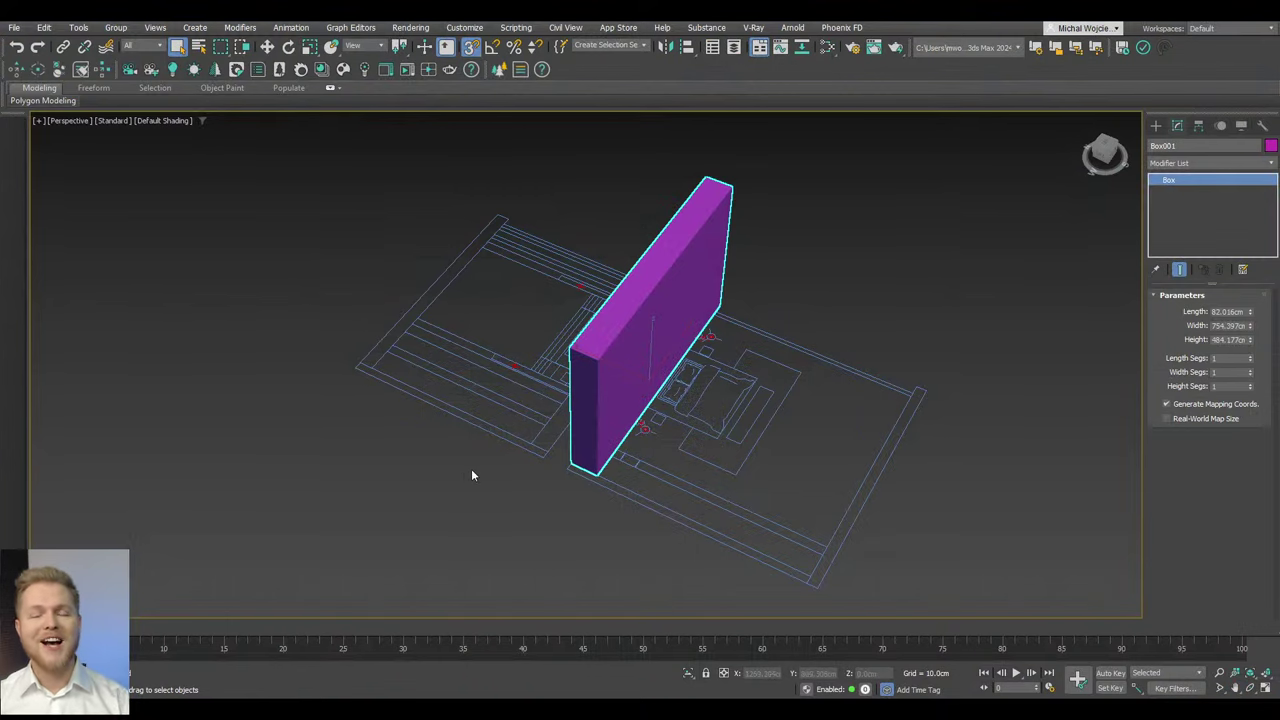
key("Delete")
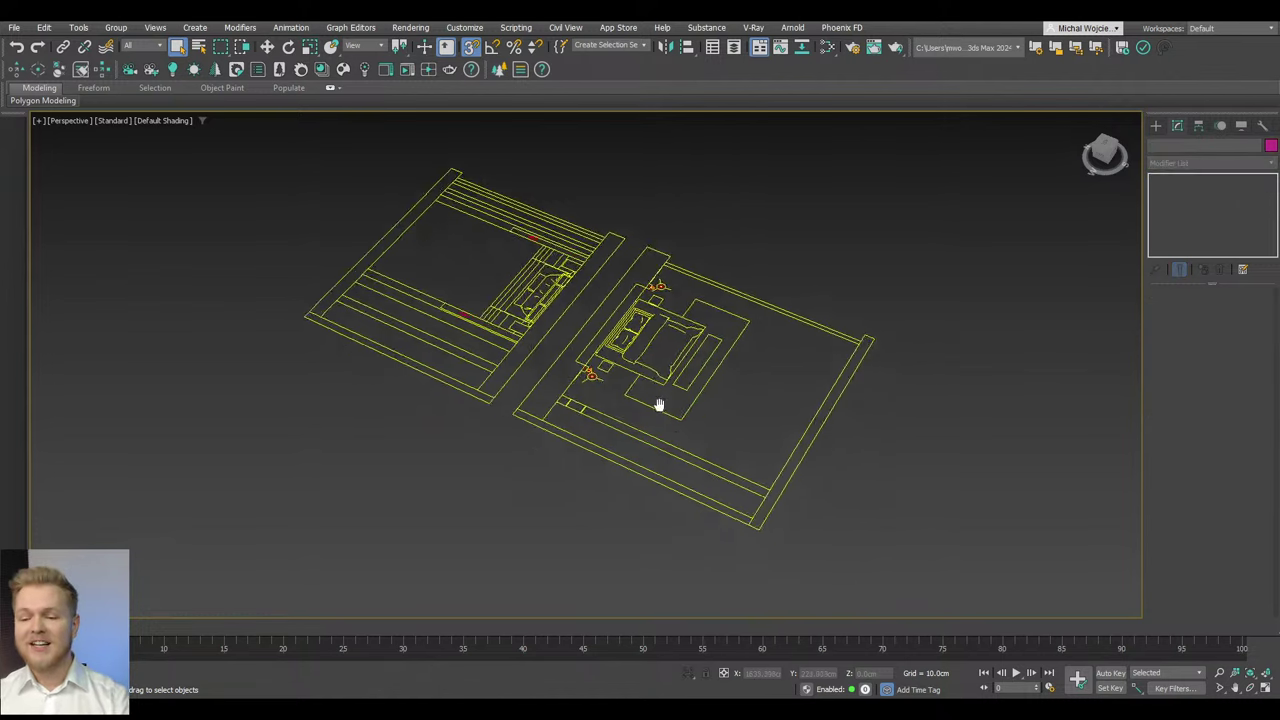
scroll(654, 403, "up", 5)
middle_click_drag(600, 397, 602, 390)
scroll(602, 389, "down", 3)
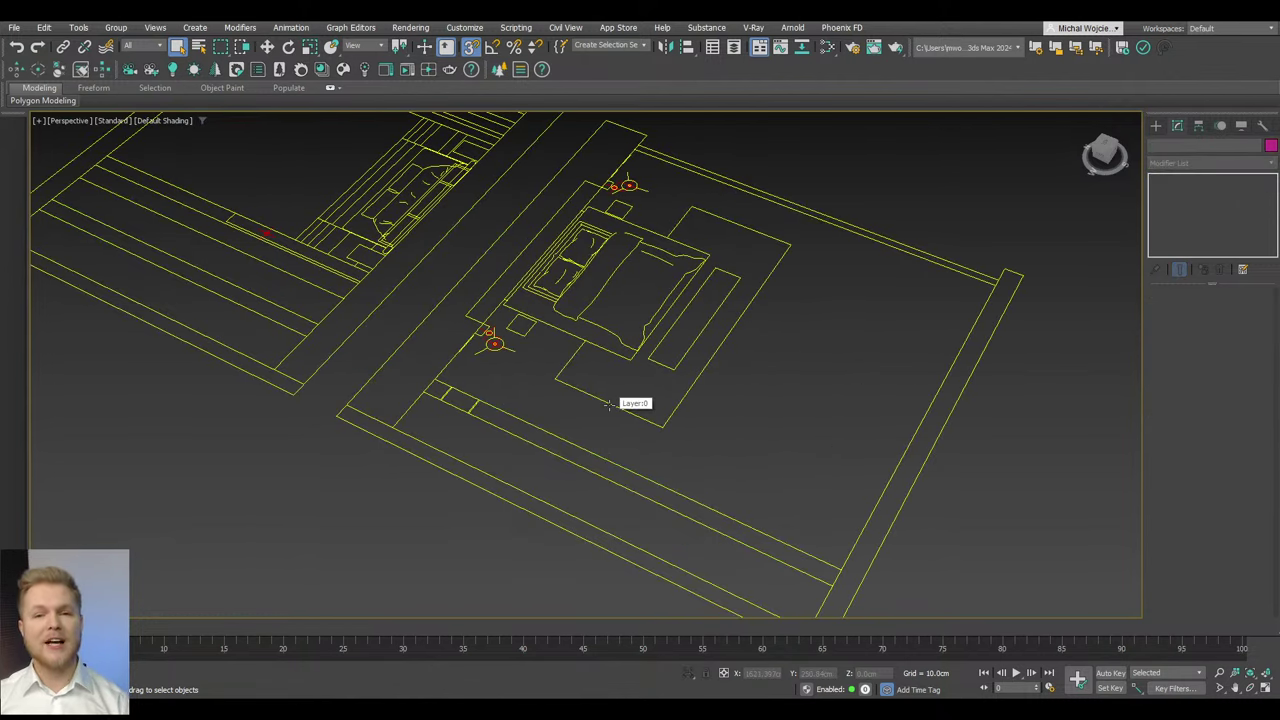
left_click(730, 380)
Step: Choose Shapes > Splines in the Create panel with the plan centred in view
left_click(1156, 126)
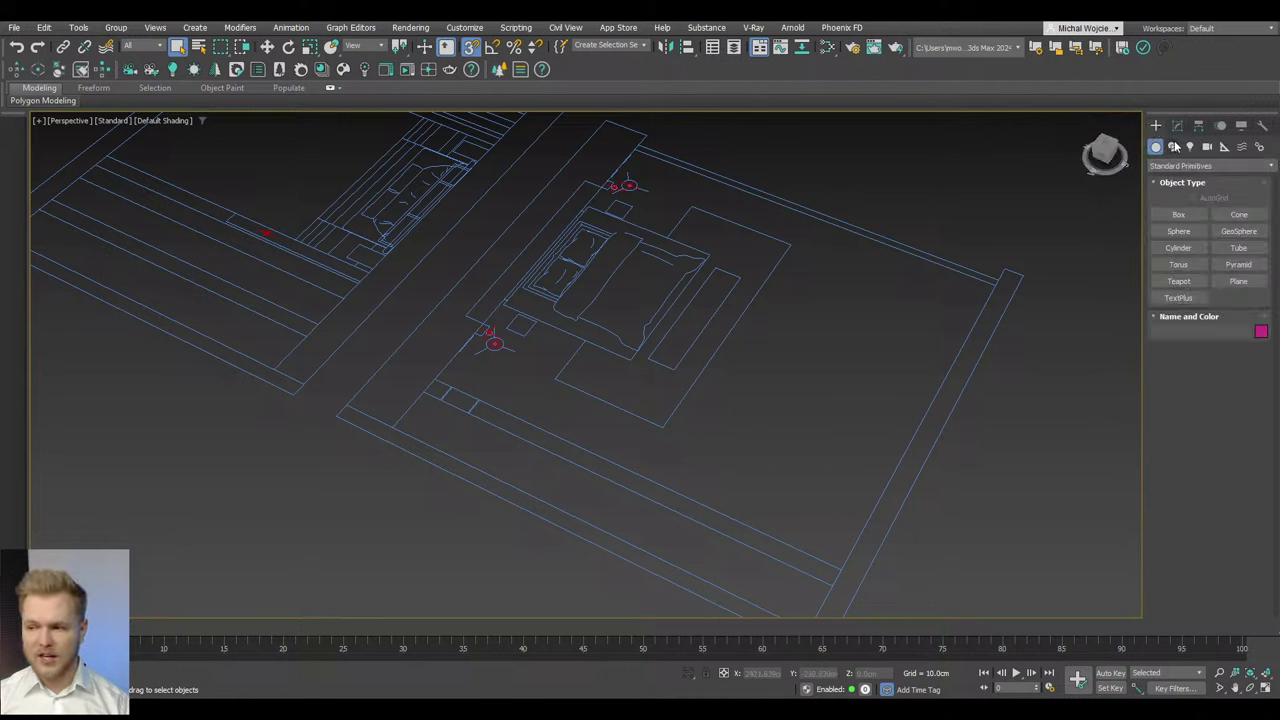
left_click(1174, 146)
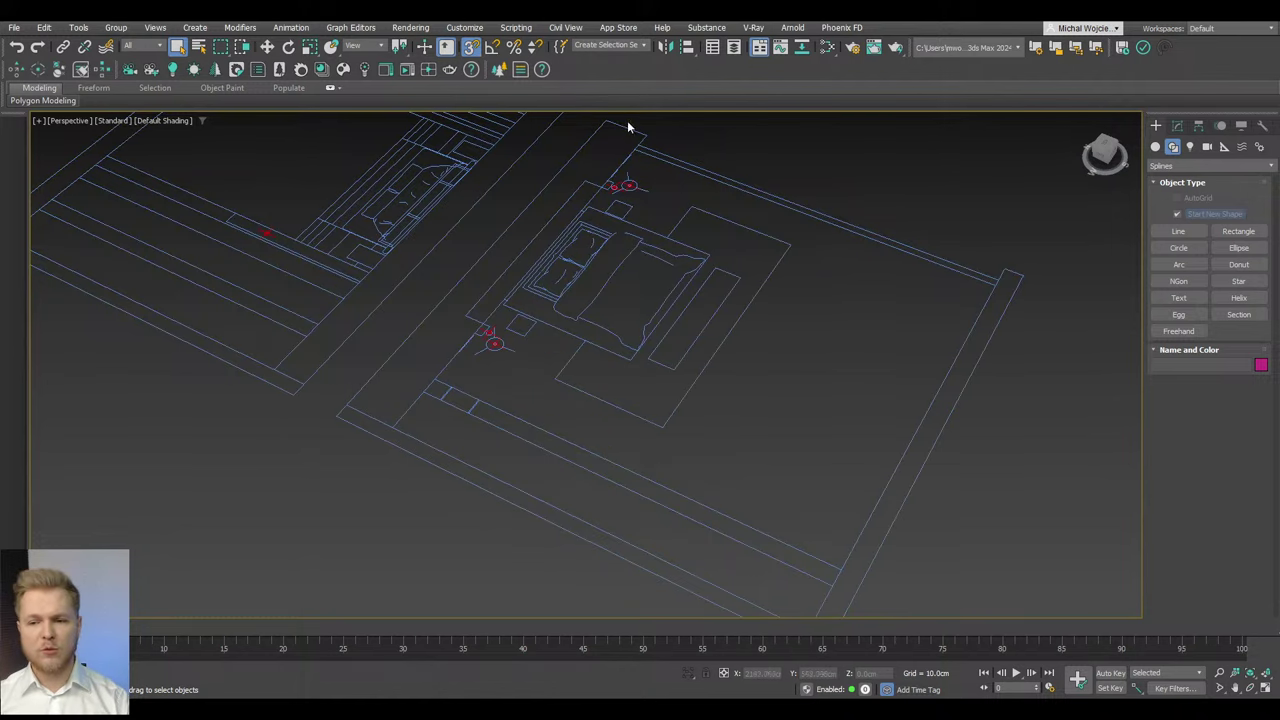
middle_click_drag(596, 168, 718, 328)
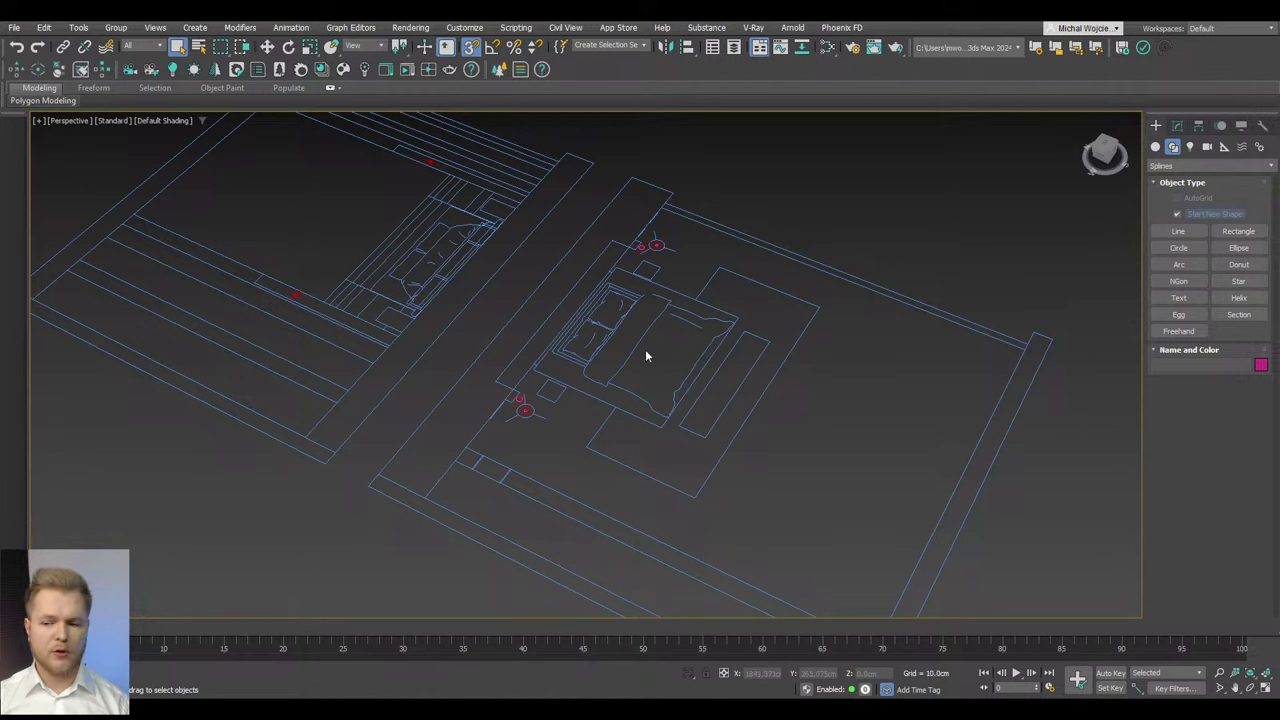
Step: Select the imported plan linework and orbit around it to inspect the Editable Spline
left_click(633, 414)
left_click(1177, 125)
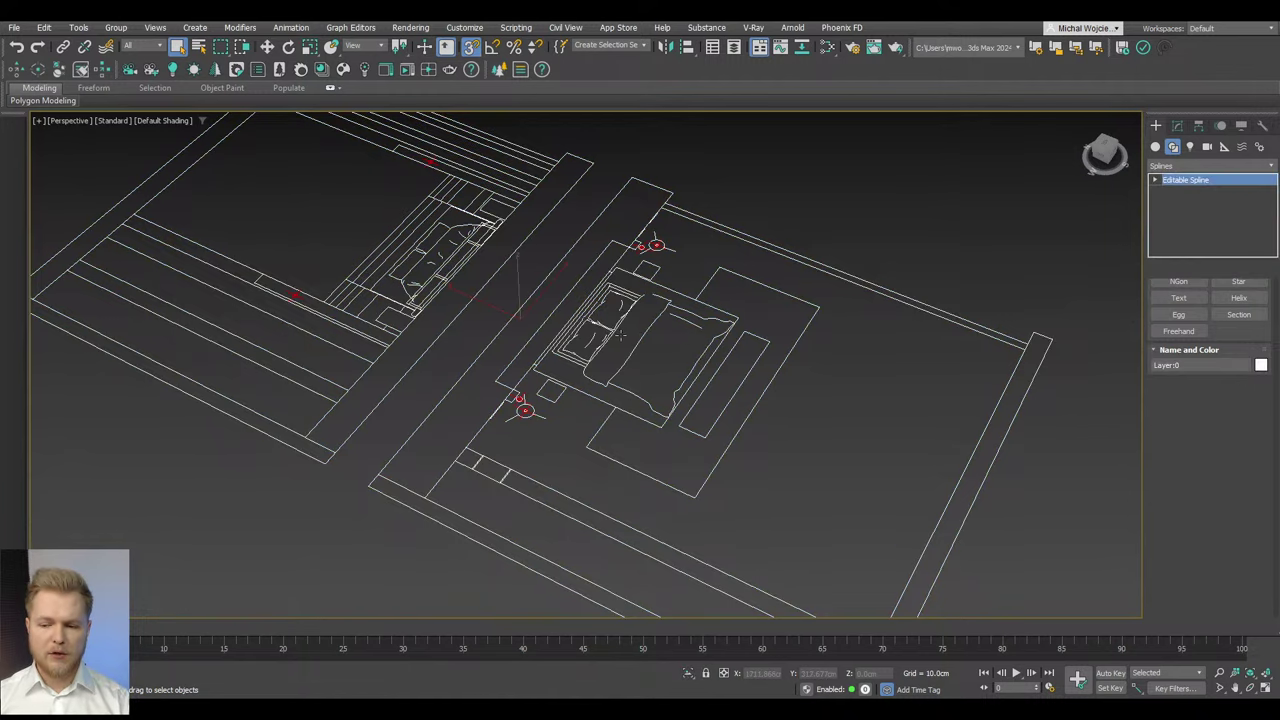
scroll(962, 455, "up", 2)
scroll(628, 429, "up", 4)
scroll(628, 429, "down", 3)
scroll(630, 370, "up", 2)
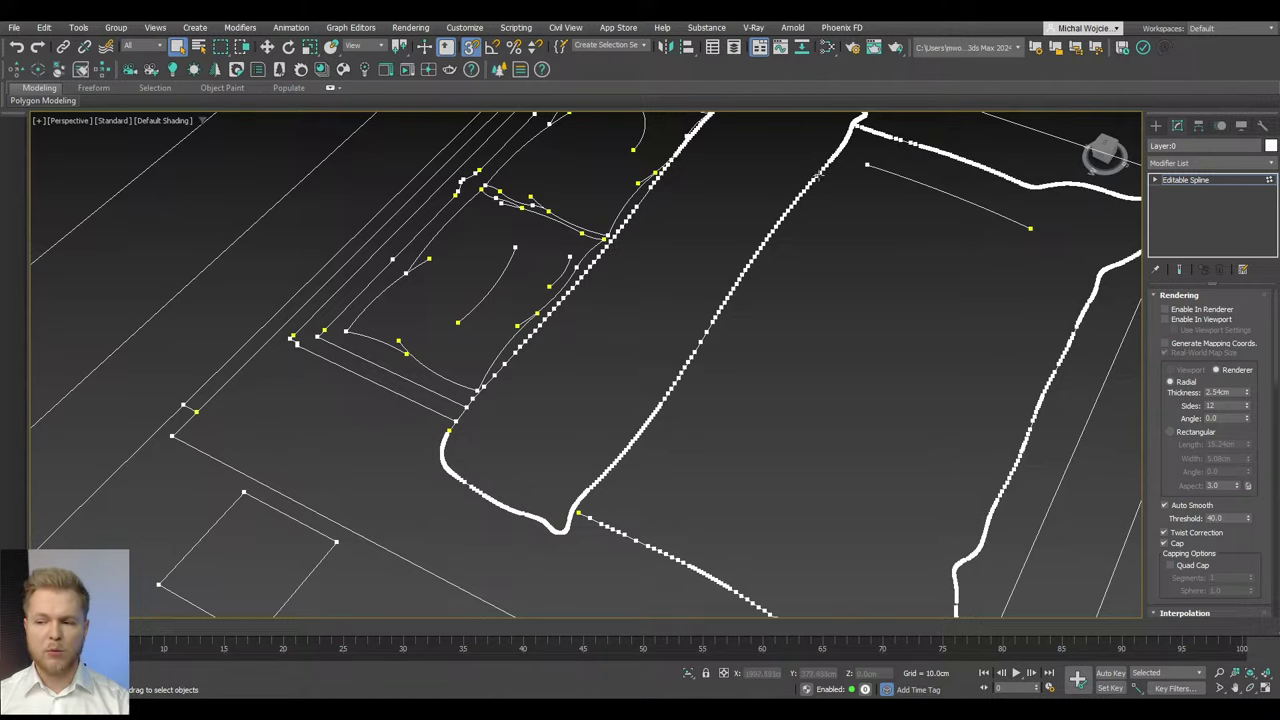
middle_click_drag(818, 175, 793, 321, "alt")
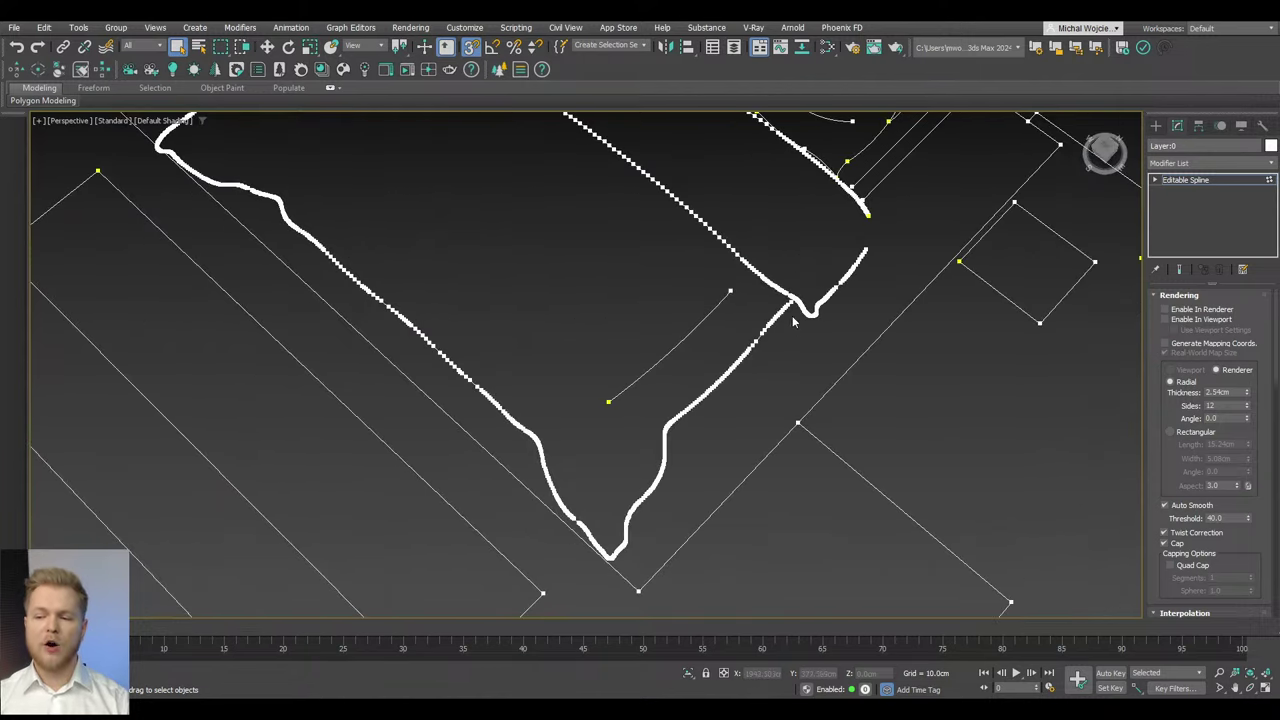
scroll(781, 311, "down", 4)
scroll(700, 400, "down", 2)
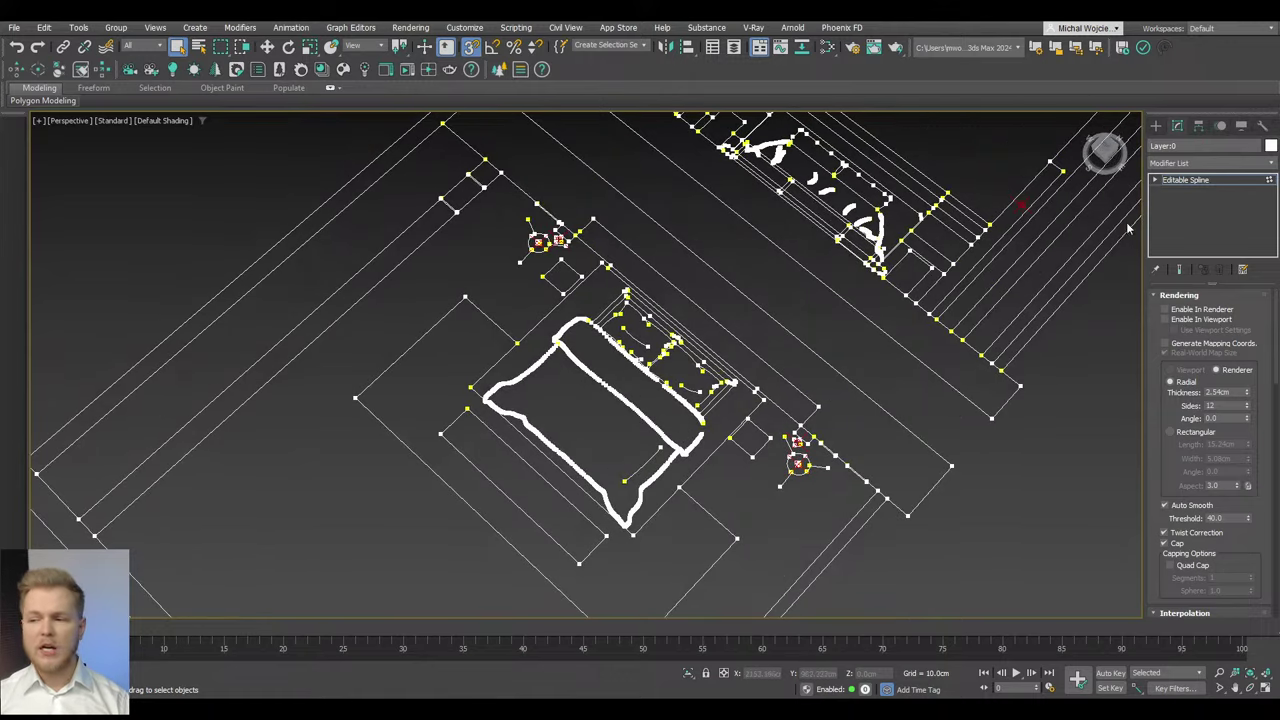
Step: Return the spline to object level, deselect it, and activate the Line shape type
left_click(1207, 181)
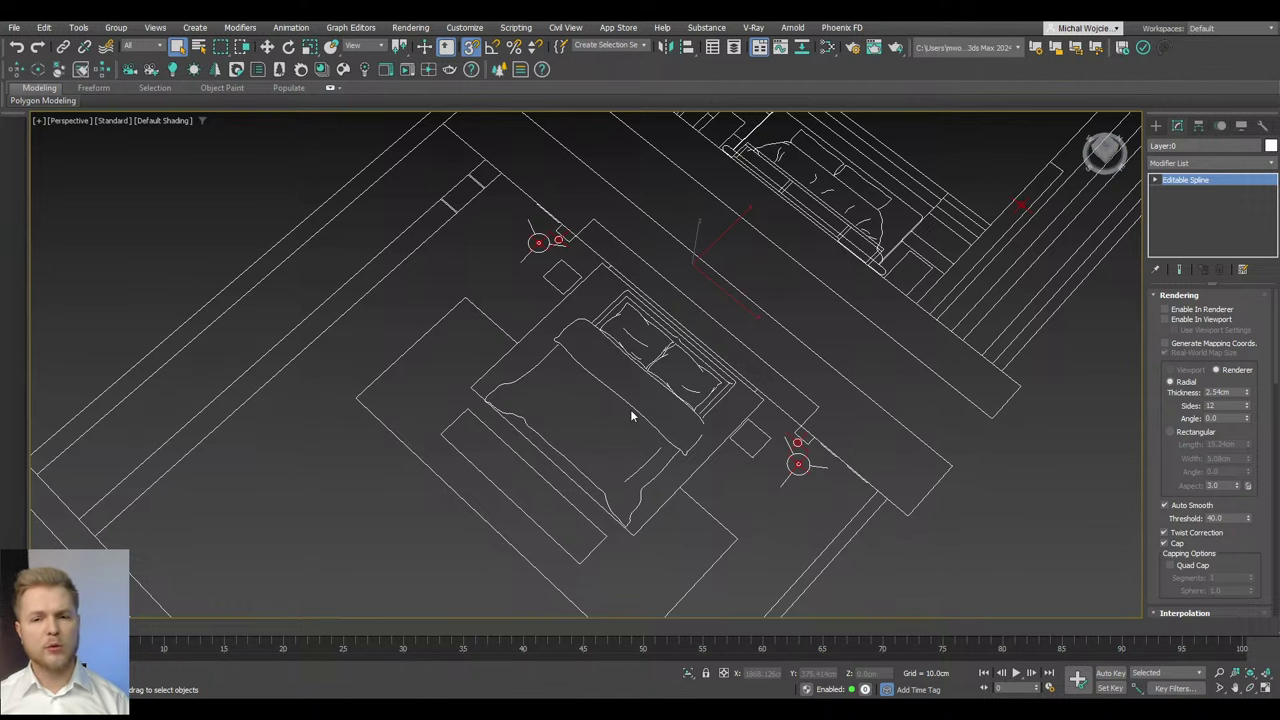
scroll(630, 409, "up", 3)
scroll(758, 442, "down", 5)
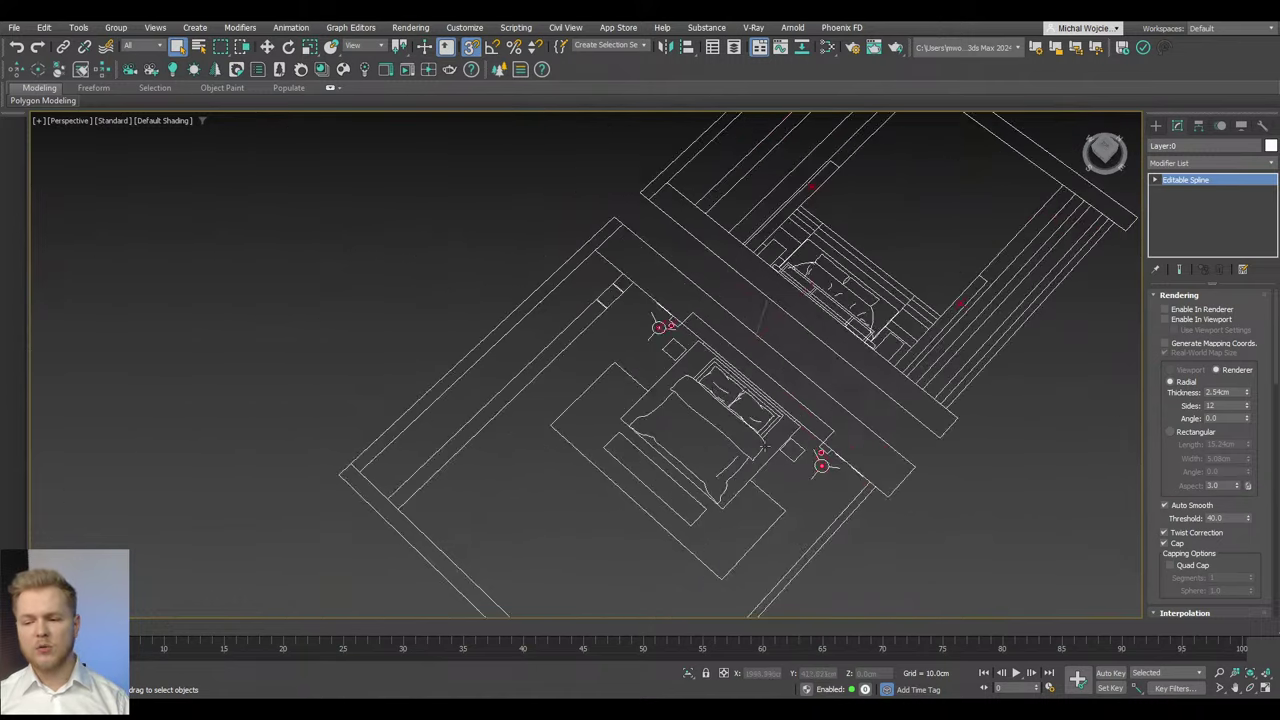
scroll(758, 442, "down", 4)
scroll(755, 447, "up", 2)
left_click(988, 277)
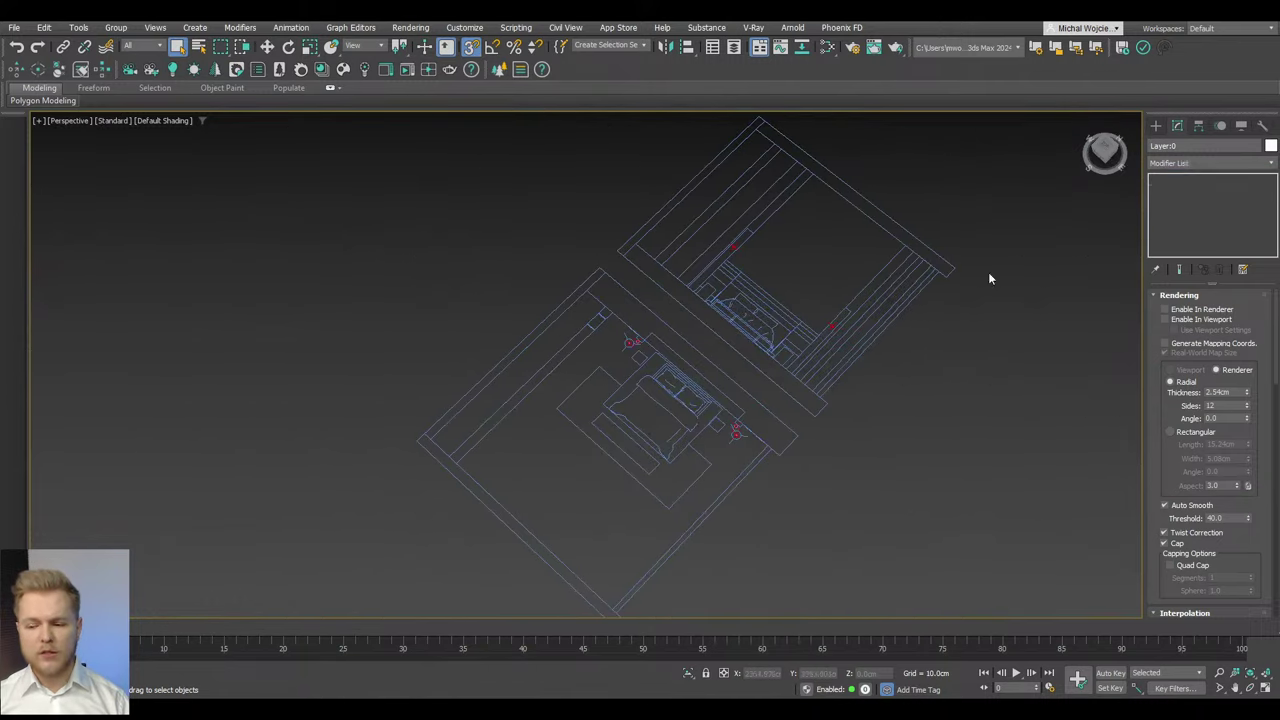
left_click(1156, 125)
left_click(1178, 231)
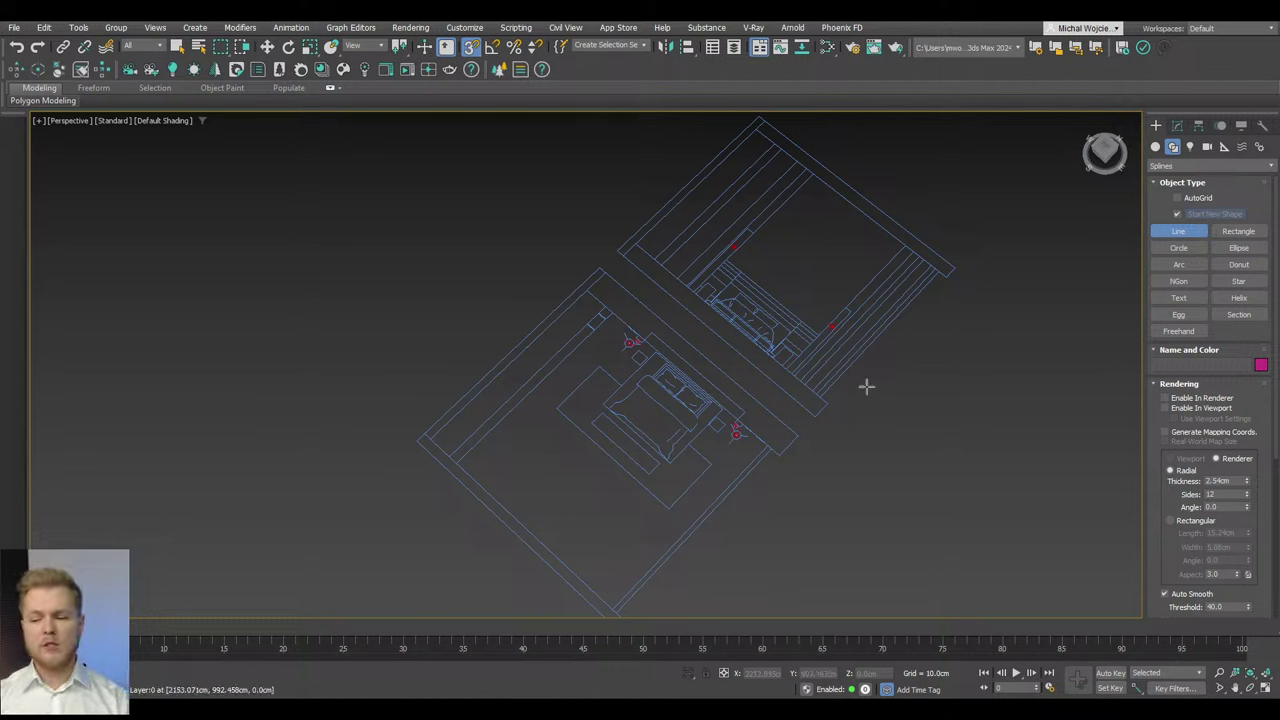
Step: Start Line001 at a wall corner and place vertices at the next two corners
scroll(791, 483, "up", 5)
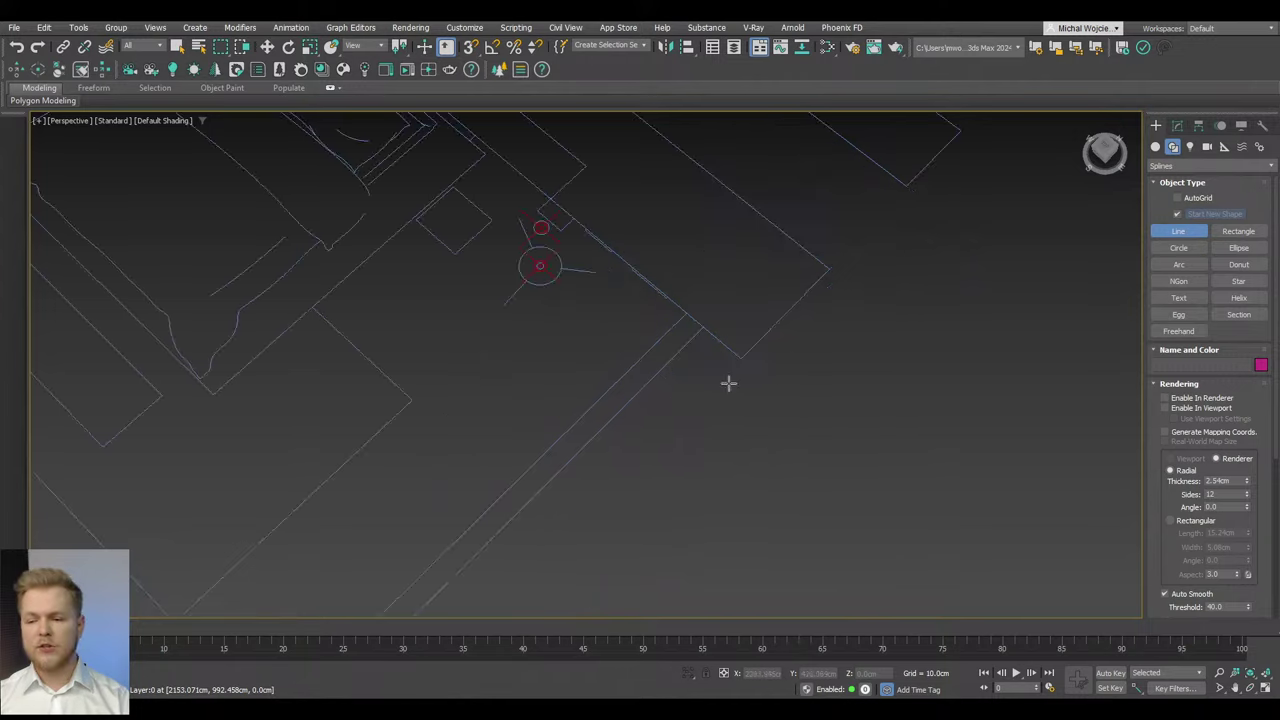
scroll(729, 380, "up", 3)
mouse_move(600, 211)
middle_mouse_down()
mouse_move(534, 337)
mouse_move(505, 301)
middle_mouse_up()
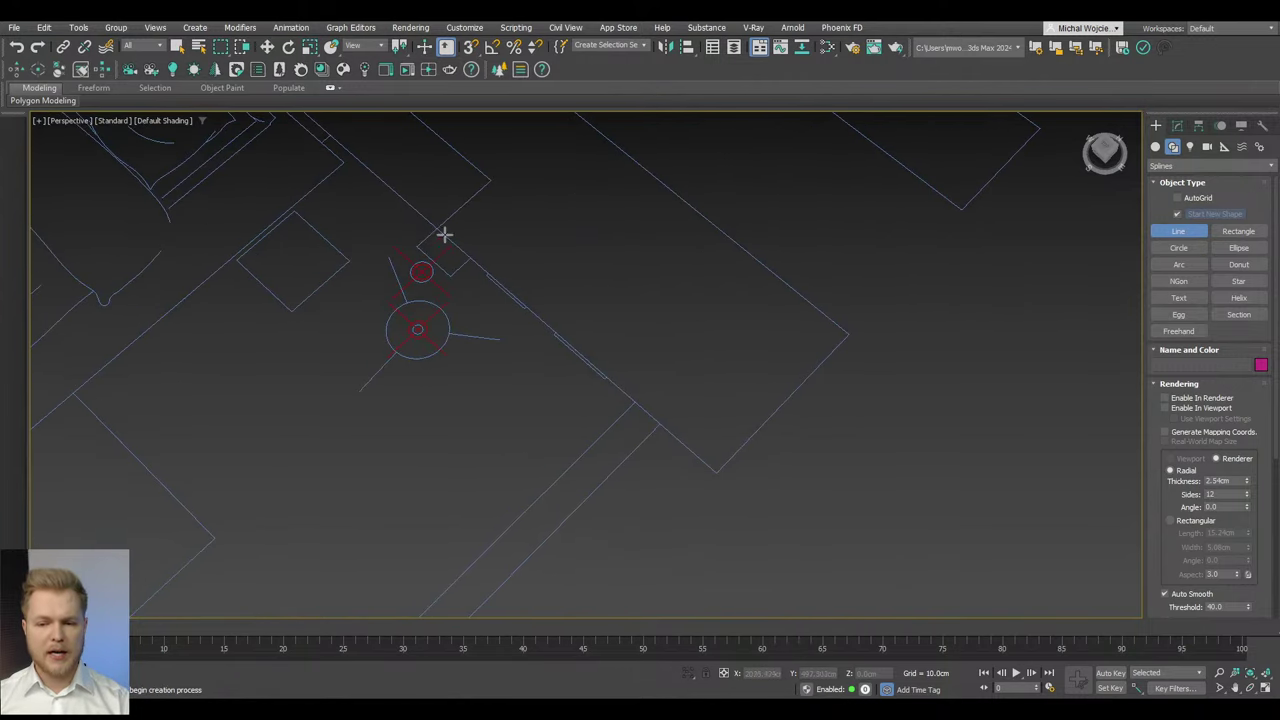
left_click(435, 228)
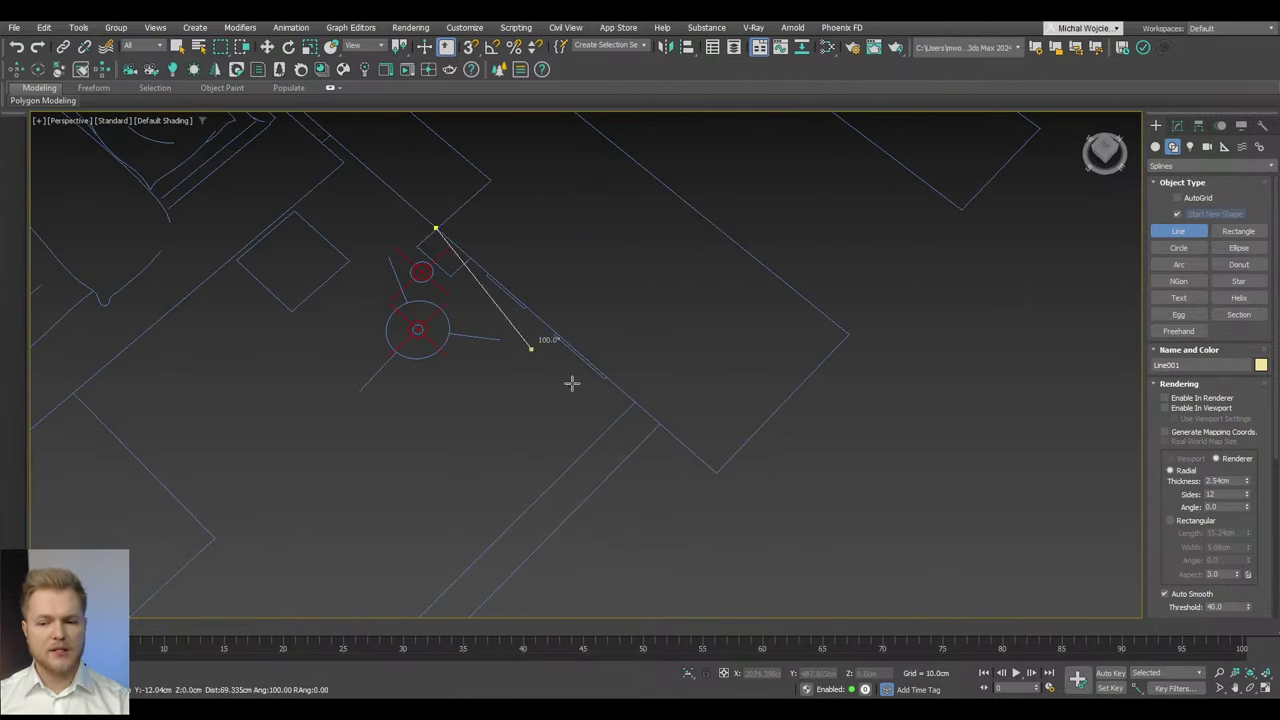
left_click(716, 468)
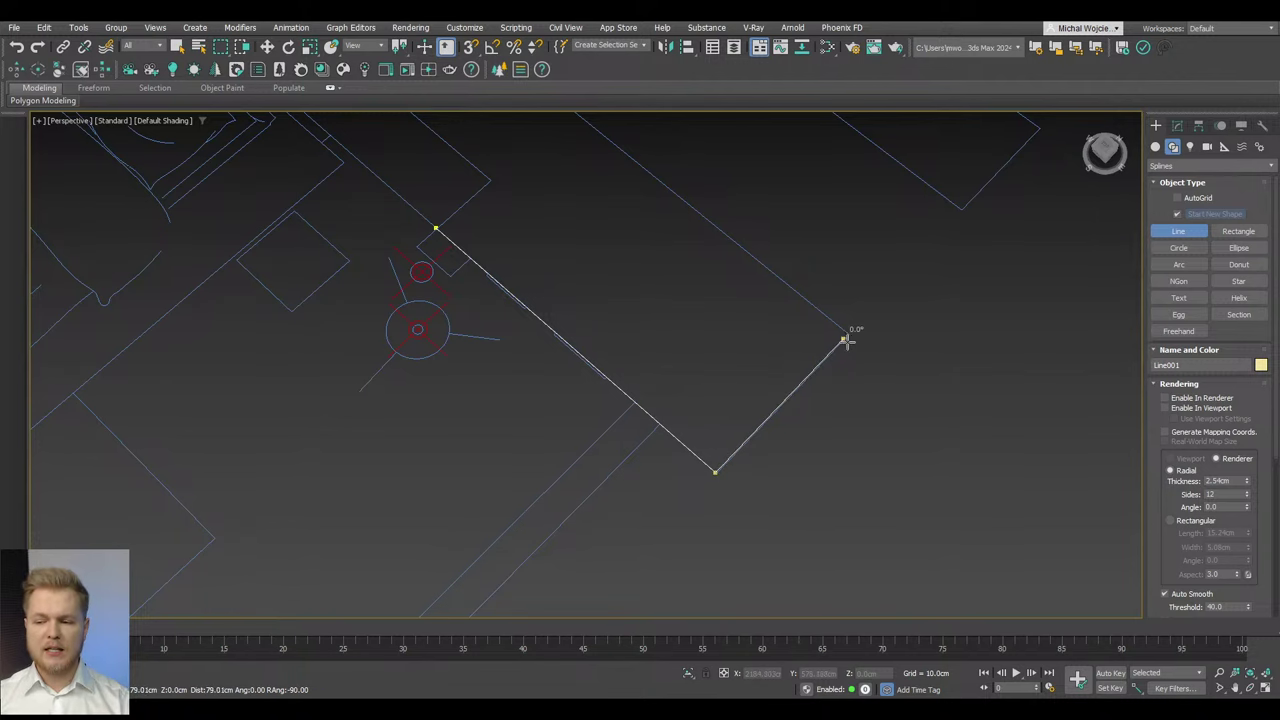
left_click(852, 335)
scroll(778, 482, "down", 2)
middle_click_drag(775, 478, 831, 451, "alt")
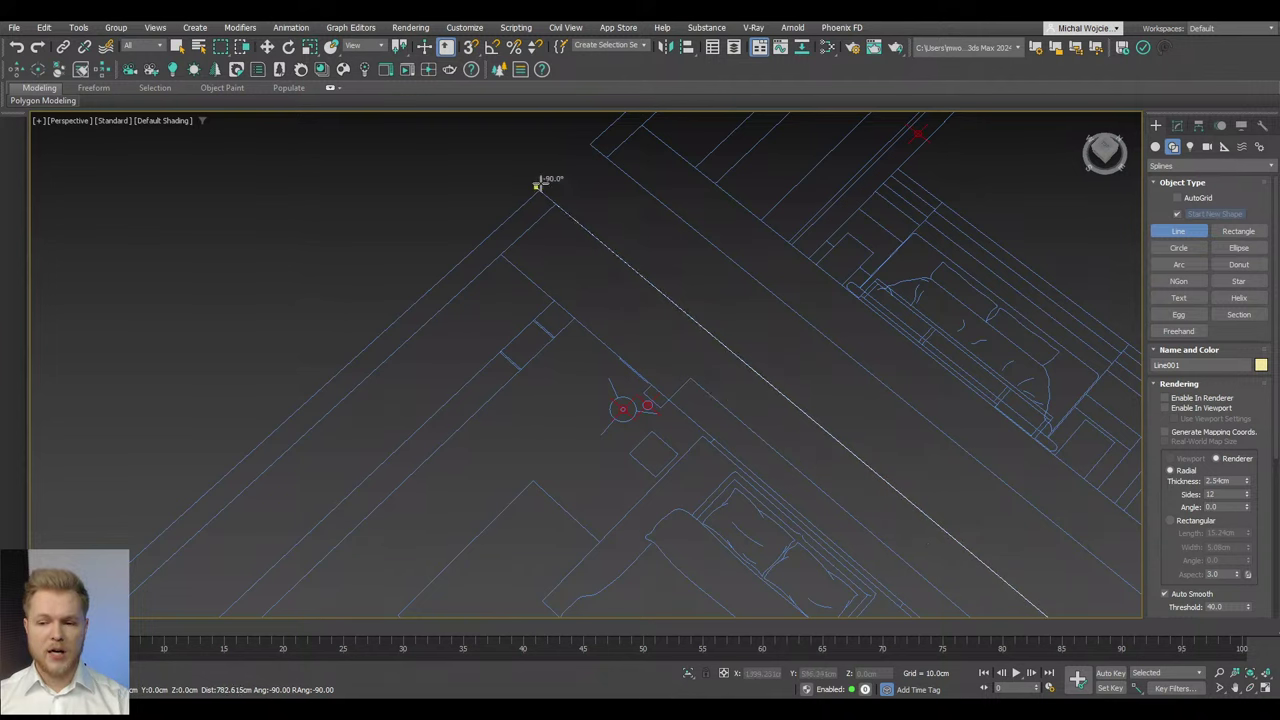
Step: Continue Line001 with vertices along the outer wall to the far and end corners
left_click(540, 191)
scroll(408, 451, "down", 2)
scroll(603, 237, "up", 3)
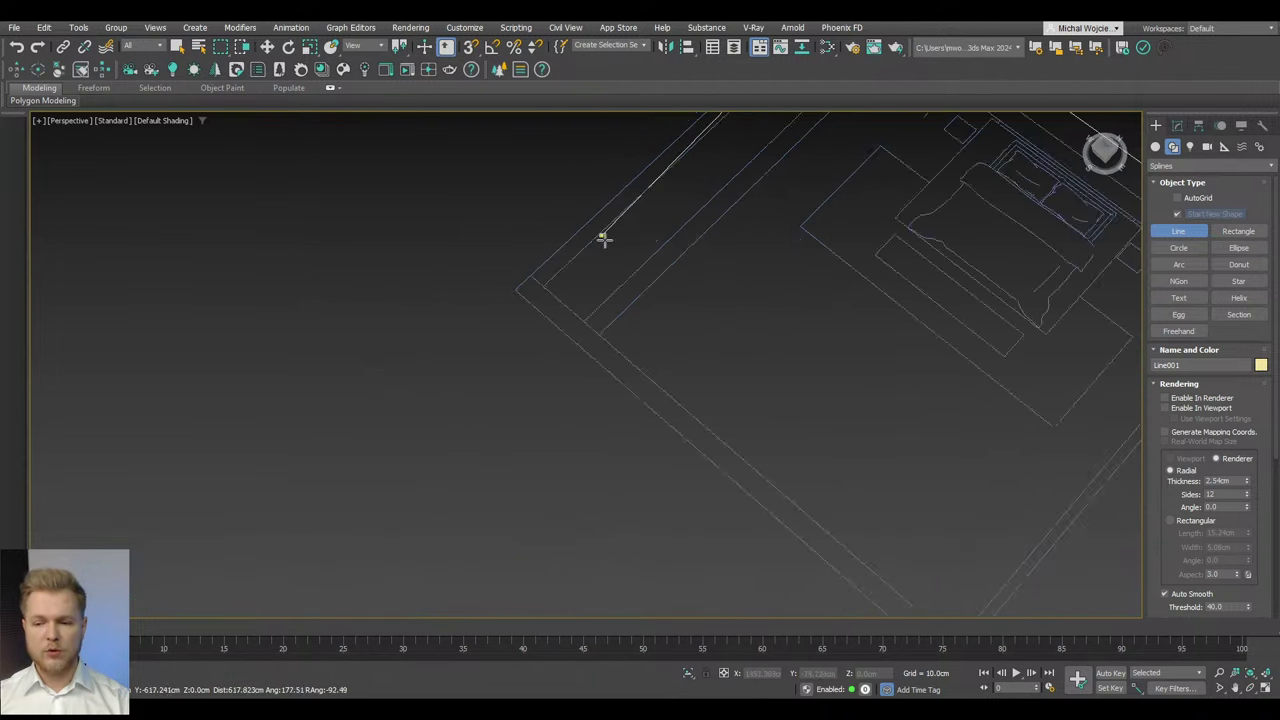
scroll(423, 274, "up", 2)
scroll(398, 337, "up", 1)
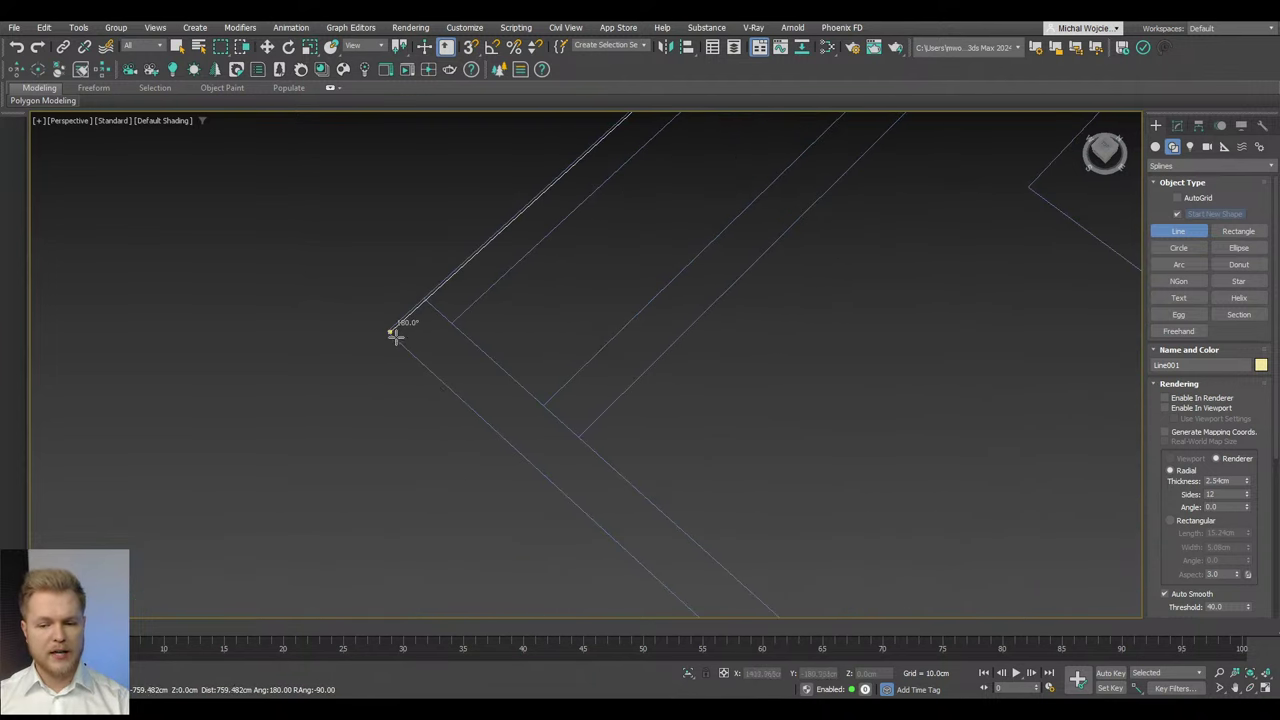
left_click(394, 336)
scroll(500, 390, "down", 3)
scroll(603, 500, "up", 3)
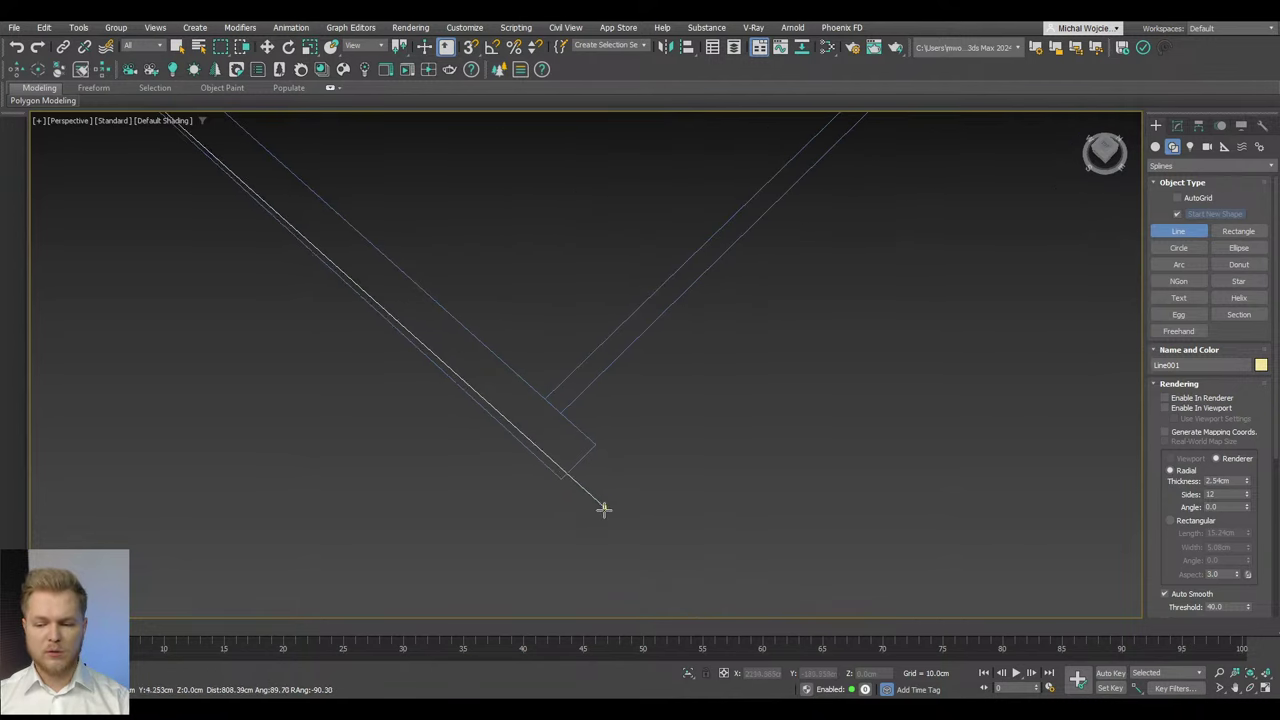
left_click(561, 479)
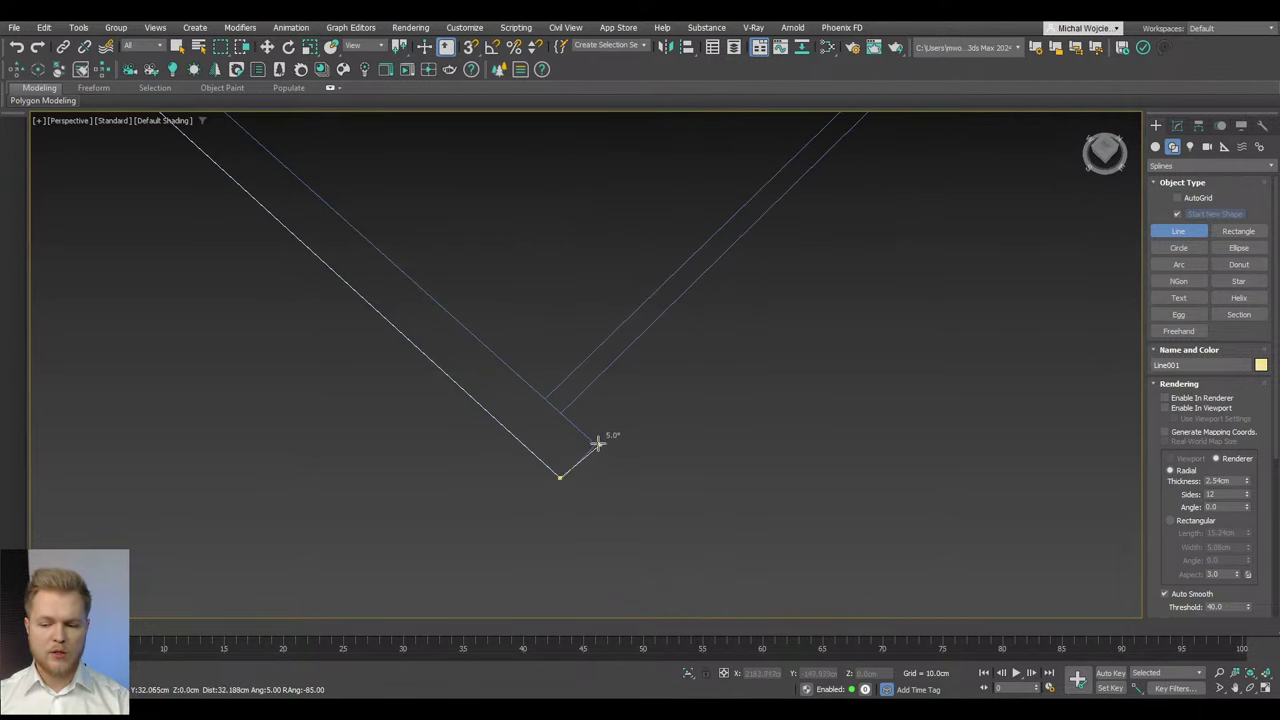
scroll(600, 447, "down", 5)
Step: Switch to Top view and add vertices at the lower-right and lower-left wall corners
key("t")
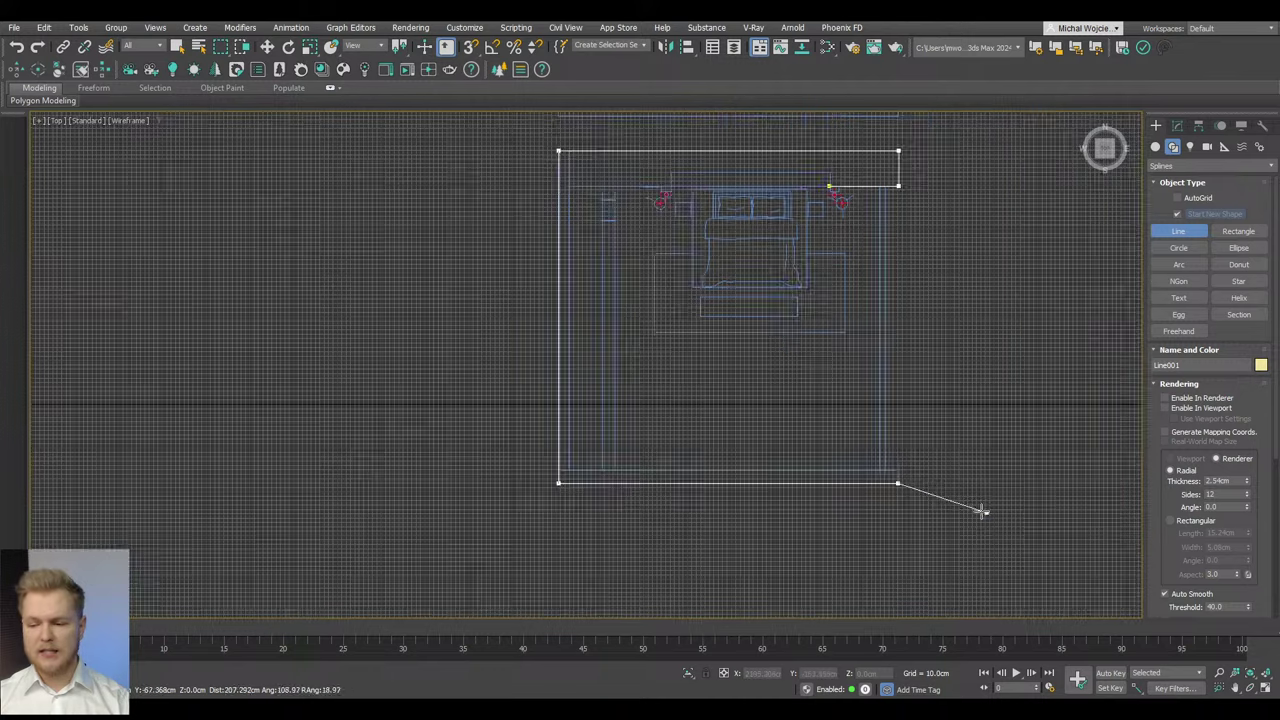
scroll(812, 428, "up", 5)
scroll(815, 440, "up", 2)
scroll(800, 455, "up", 2)
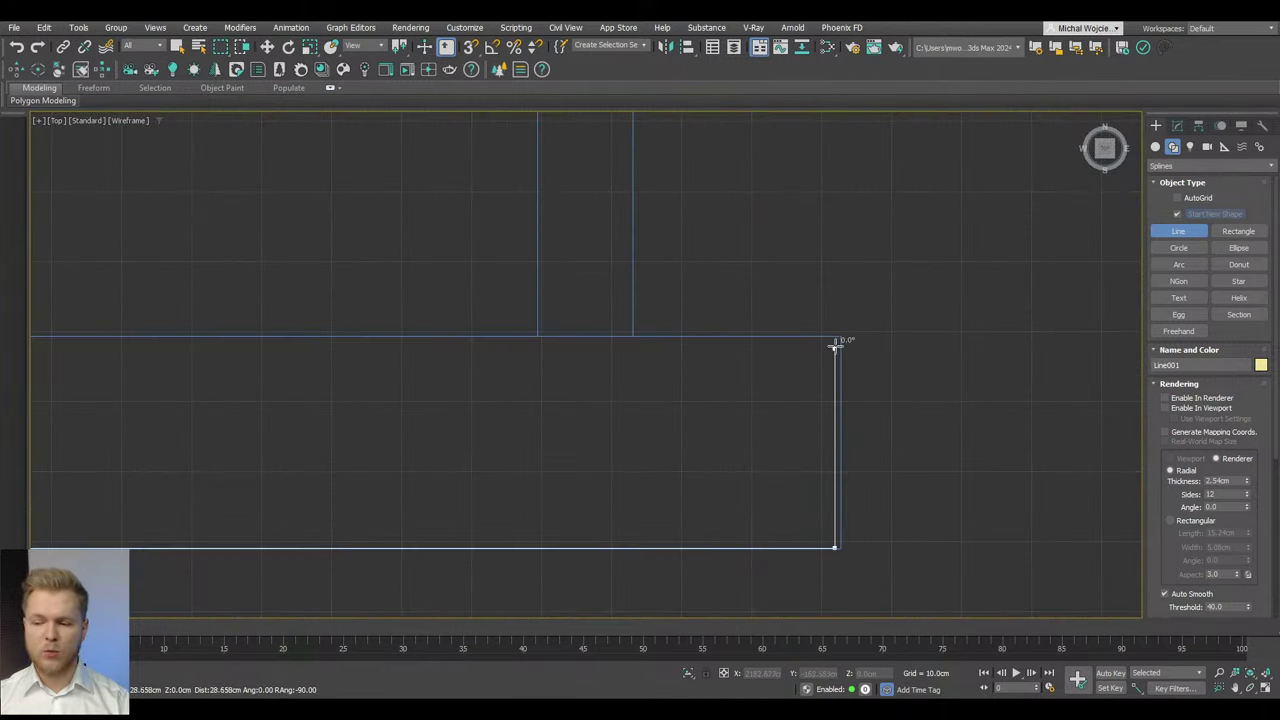
left_click(838, 337)
scroll(408, 391, "down", 3)
scroll(1029, 437, "up", 3)
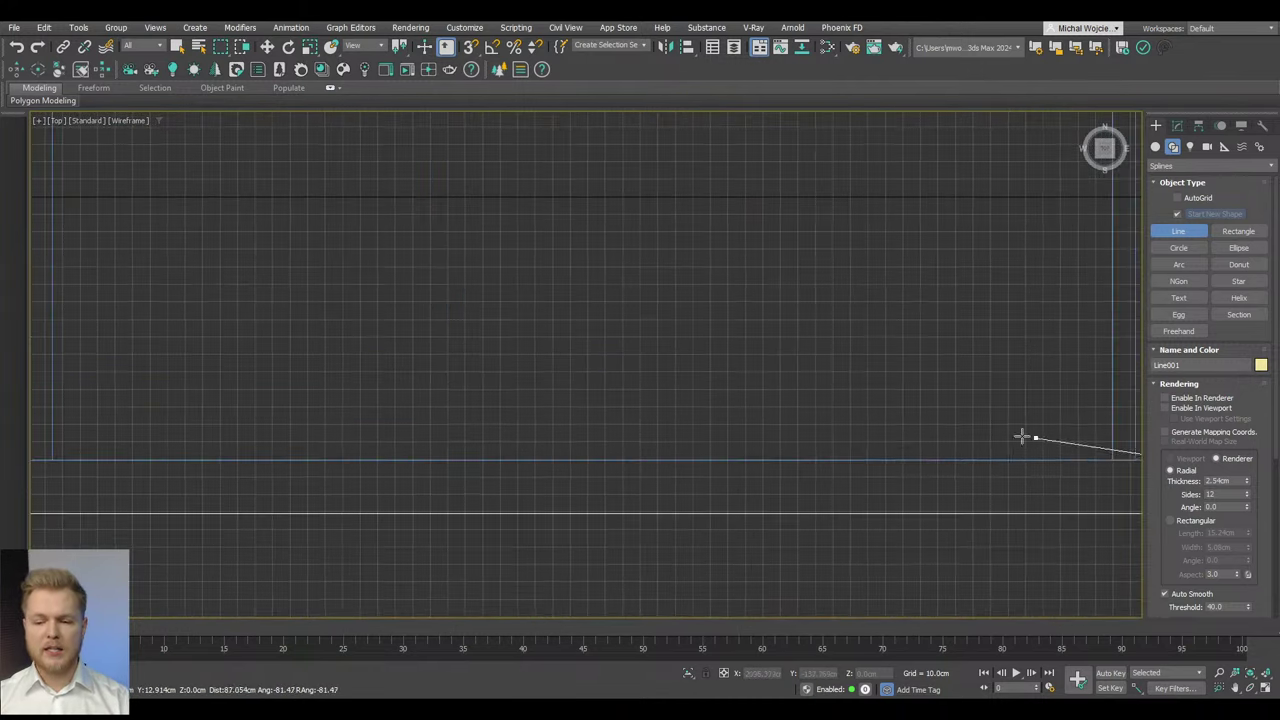
scroll(488, 434, "down", 1)
middle_click_drag(488, 434, 593, 471)
scroll(609, 400, "down", 3)
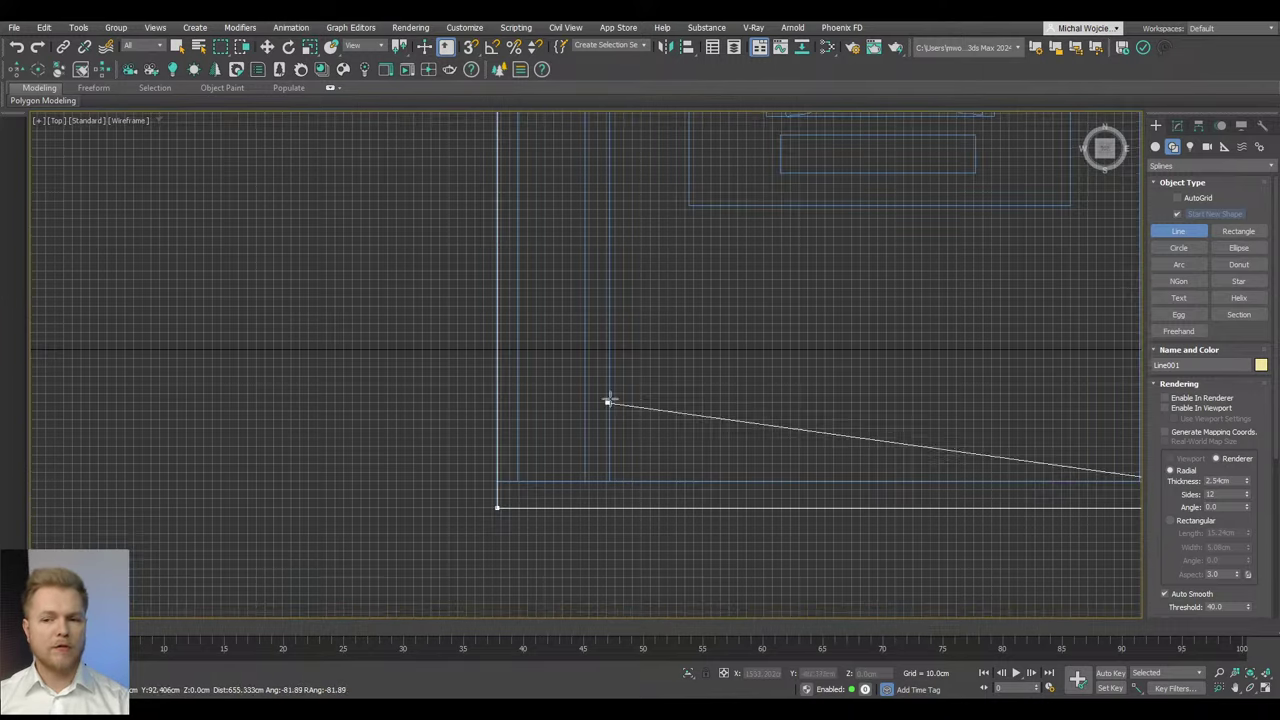
middle_click_drag(609, 400, 571, 603)
middle_click_drag(549, 397, 571, 194)
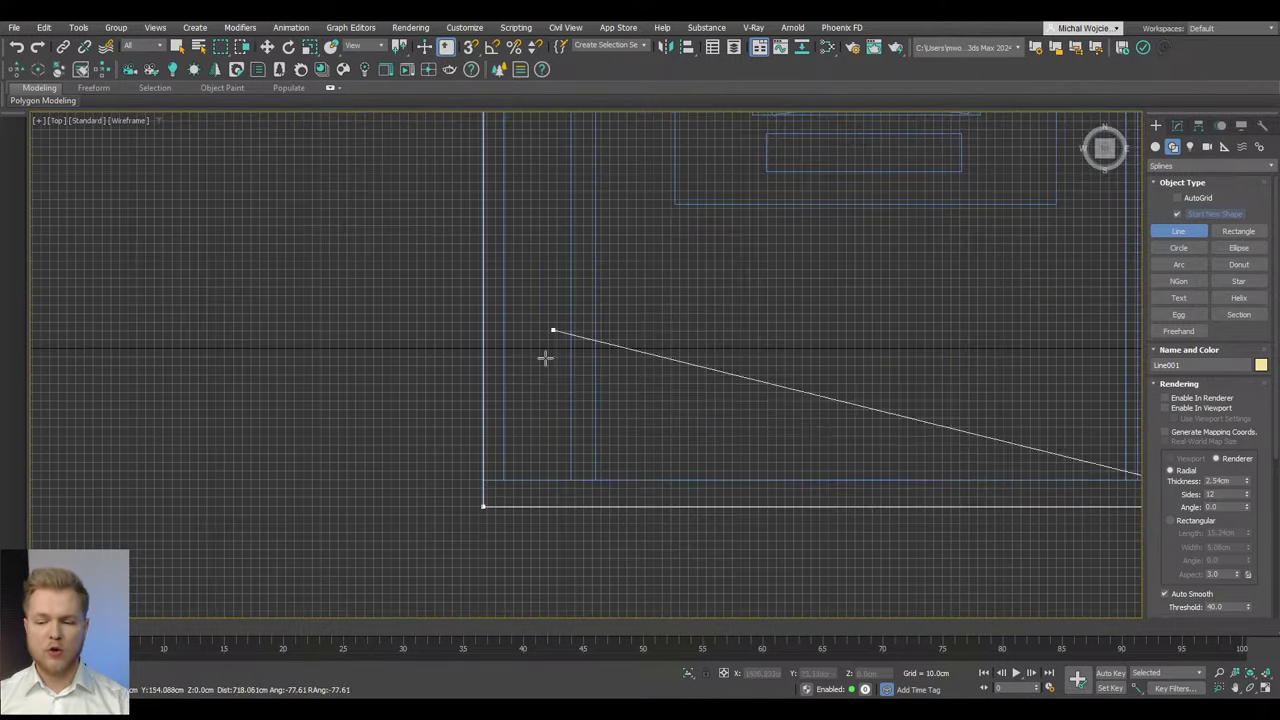
left_click(505, 480)
Step: Add vertices at the upper-left wall corner and the alcove's two corners
middle_click_drag(520, 339, 531, 480)
scroll(531, 423, "down", 2)
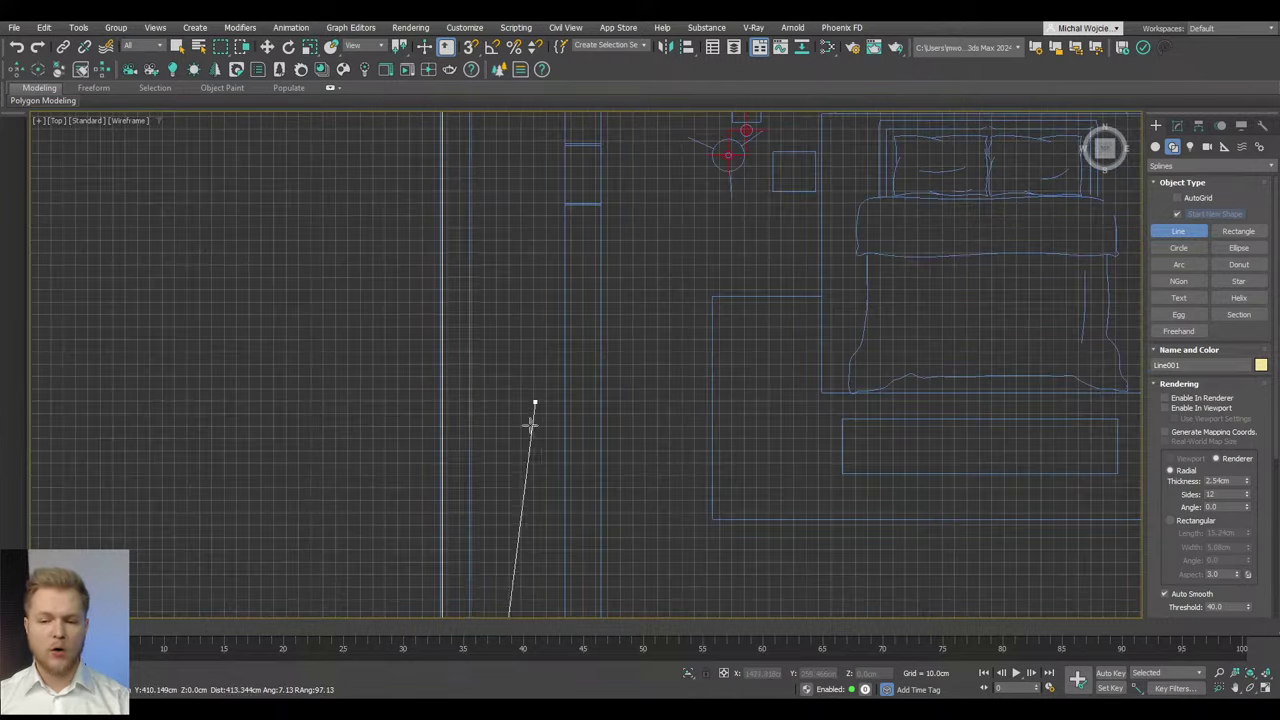
middle_click_drag(531, 423, 457, 449)
scroll(464, 388, "up", 3)
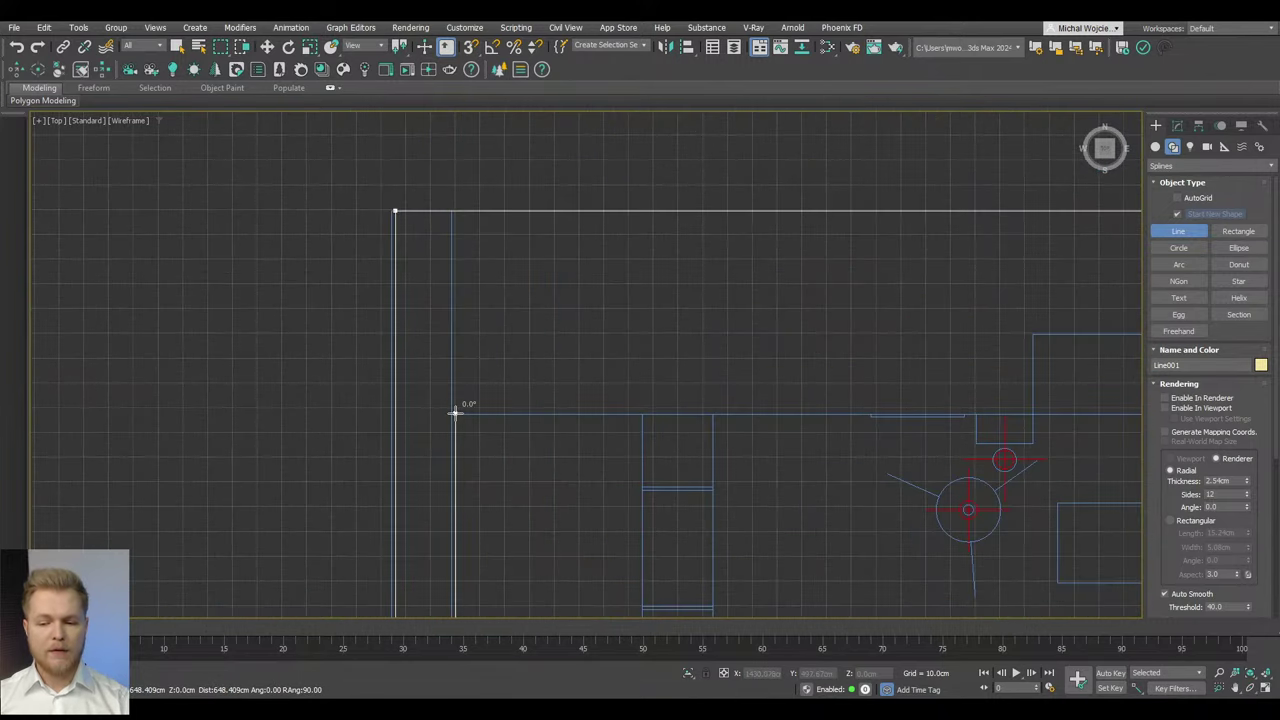
left_click(457, 413)
scroll(777, 306, "down", 3)
middle_click_drag(777, 306, 523, 306)
scroll(523, 330, "up", 3)
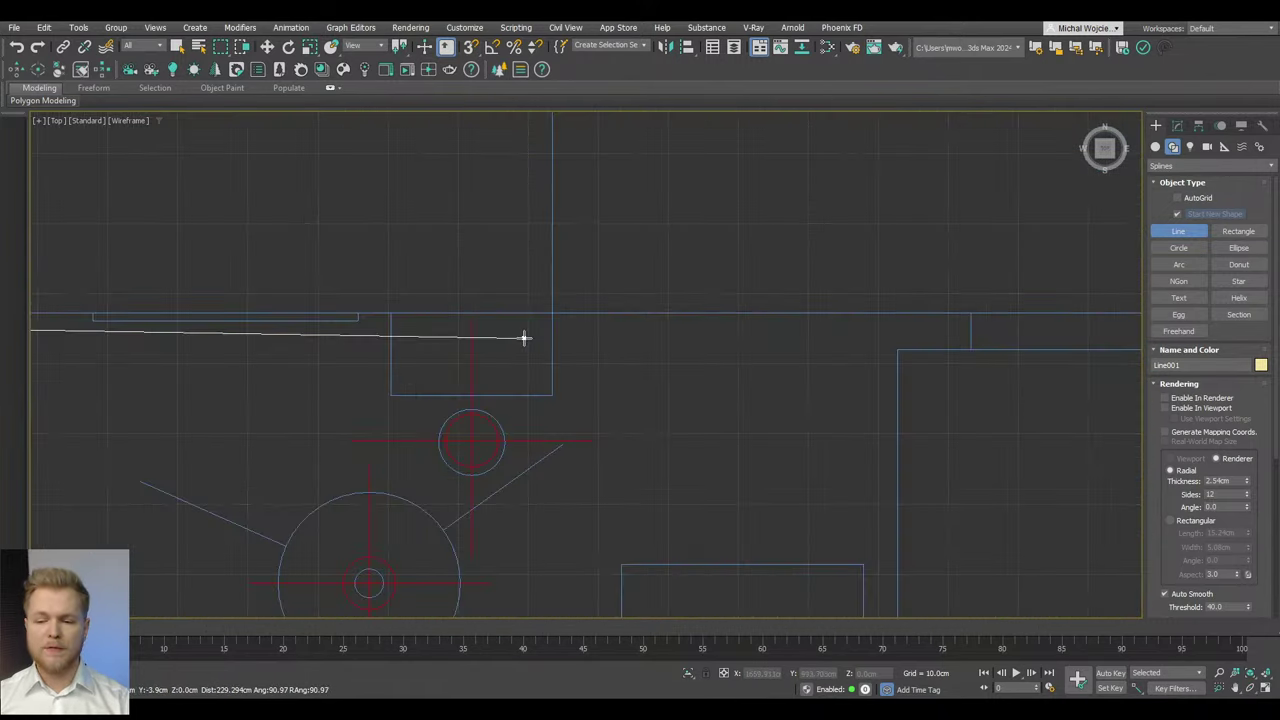
scroll(523, 337, "up", 2)
left_click(564, 301)
scroll(553, 340, "up", 2)
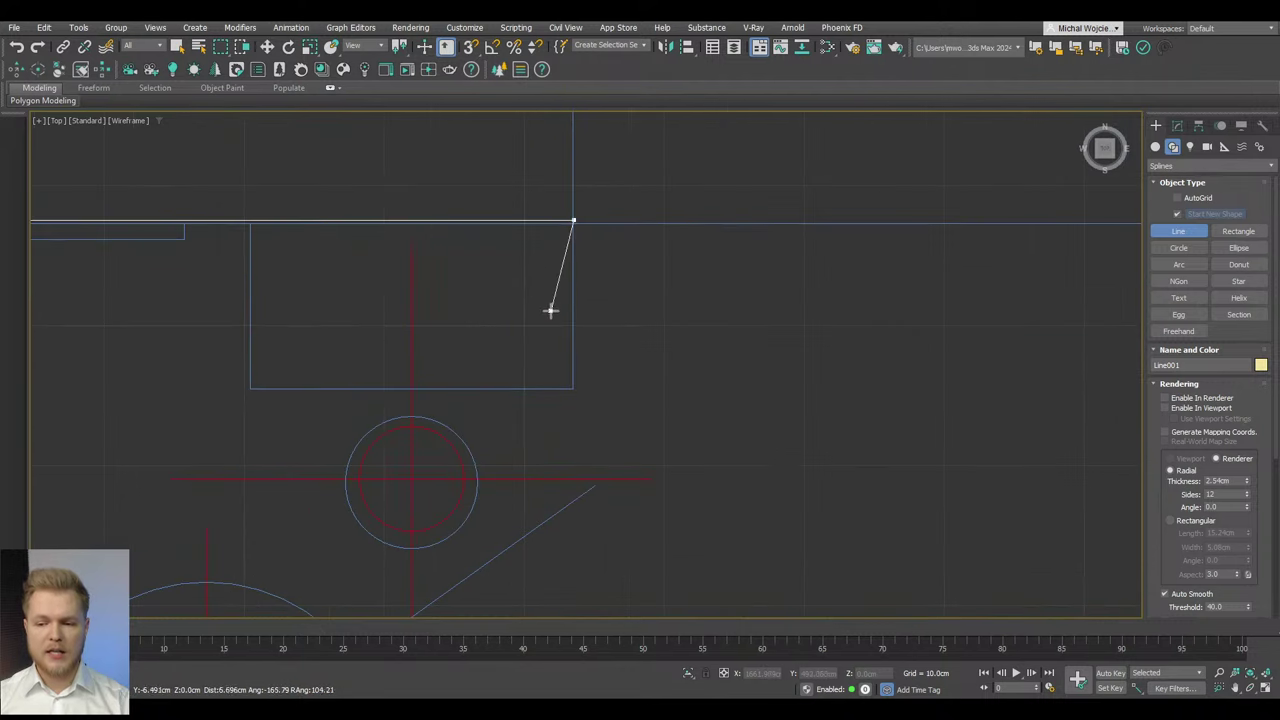
scroll(574, 349, "down", 3)
scroll(560, 330, "up", 4)
left_click(551, 289)
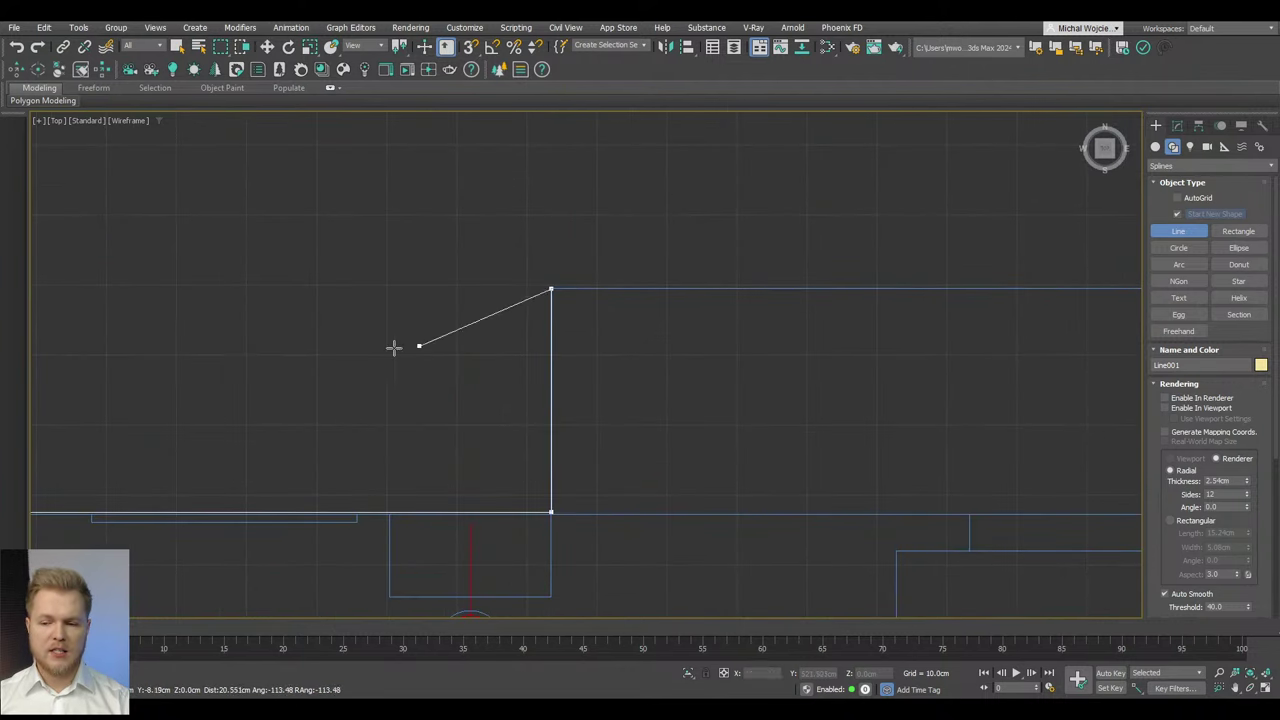
Step: Place the top-right corner vertex, close the spline on its first vertex, and stop drawing
scroll(394, 349, "down", 4)
middle_click_drag(729, 334, 645, 236)
scroll(700, 235, "up", 5)
scroll(760, 230, "up", 2)
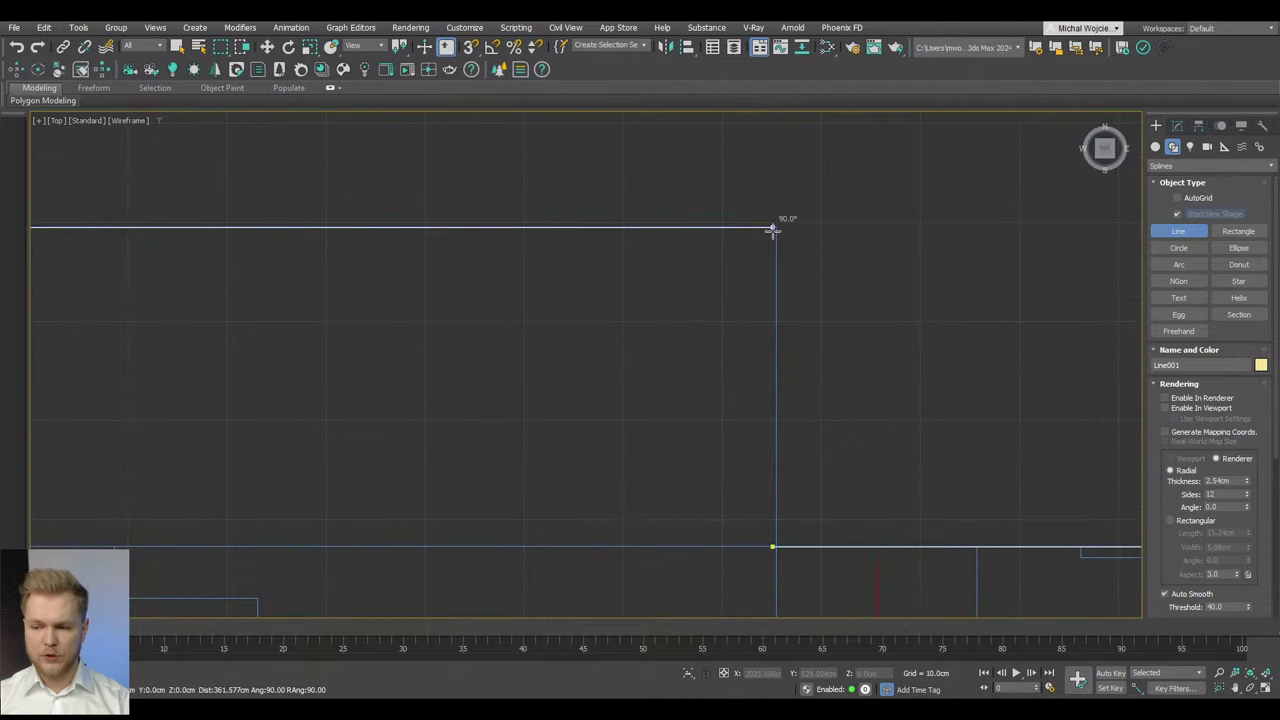
left_click(777, 228)
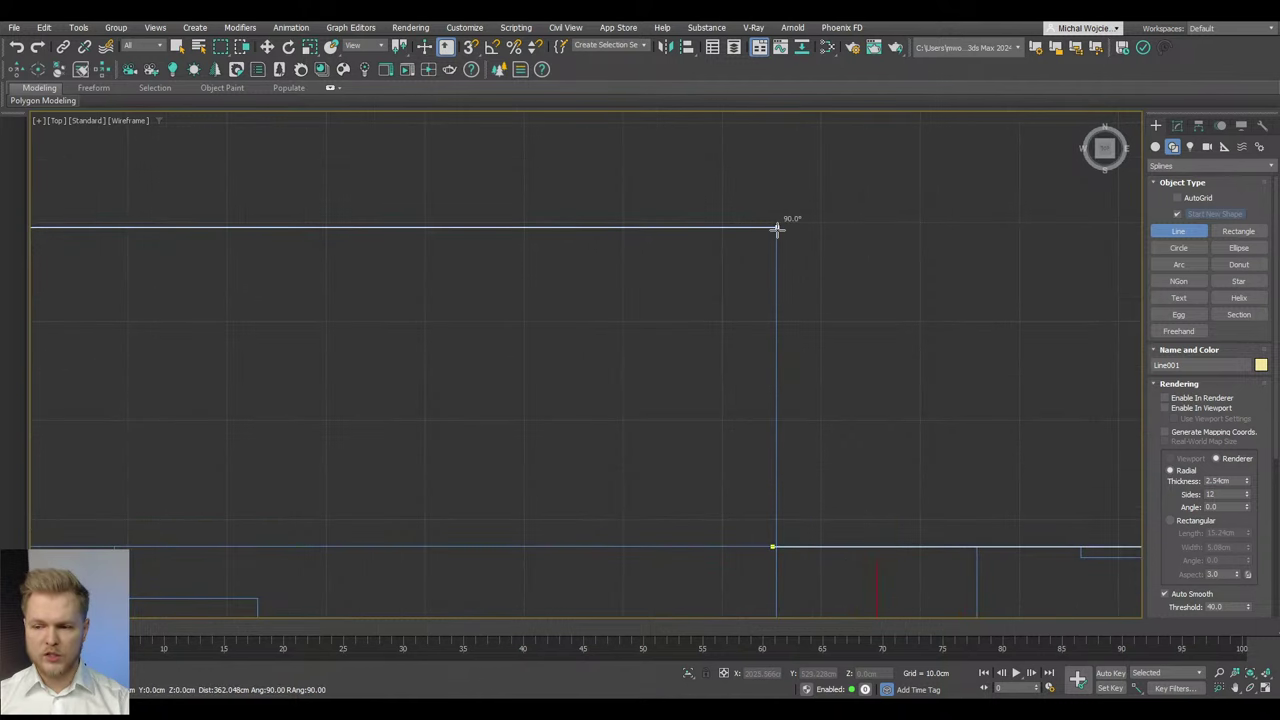
left_click(773, 545)
left_click(621, 374)
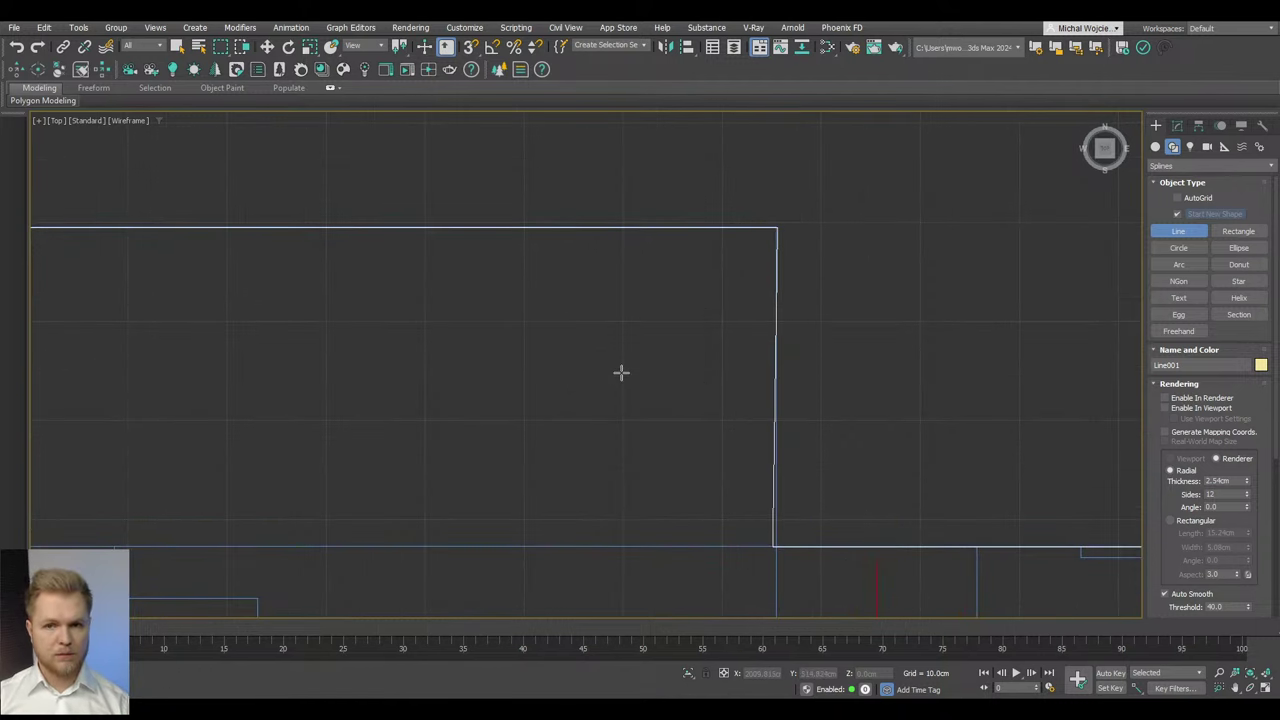
scroll(623, 373, "down", 5)
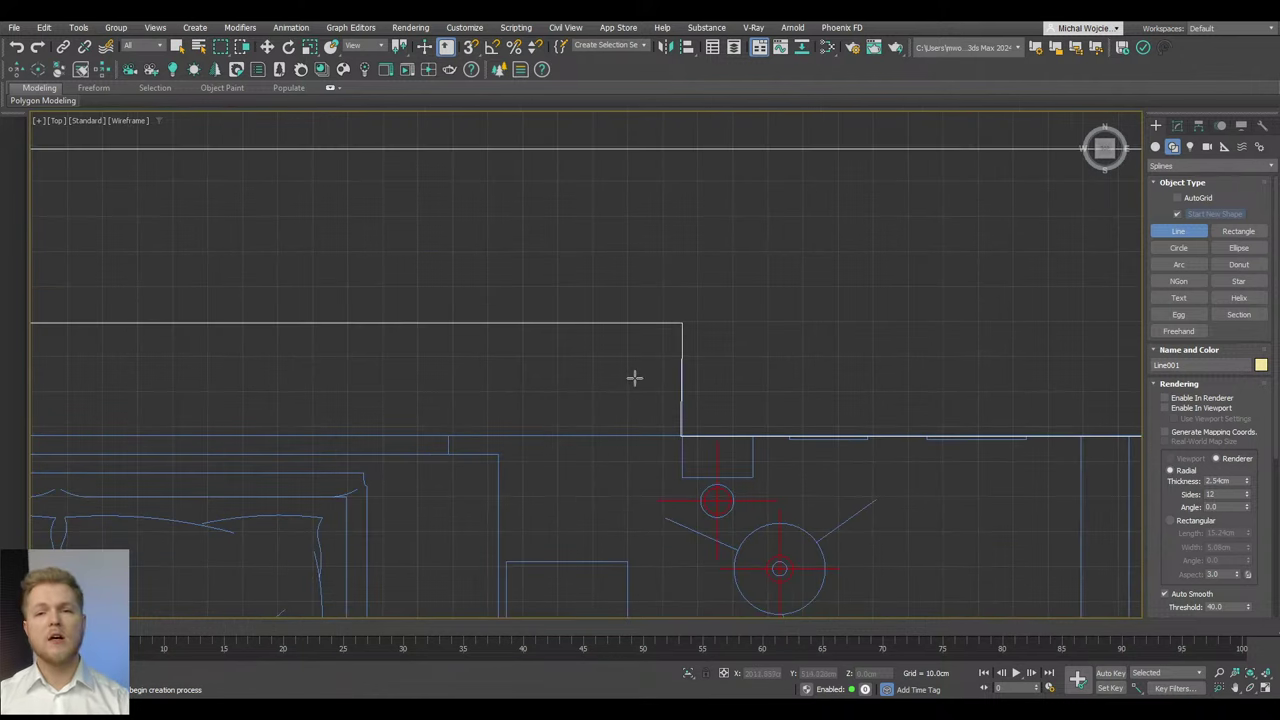
right_click(683, 409)
Step: Select the alcove corner vertices with the Scale tool, then tilt the view of the plan
left_click_drag(704, 460, 624, 391)
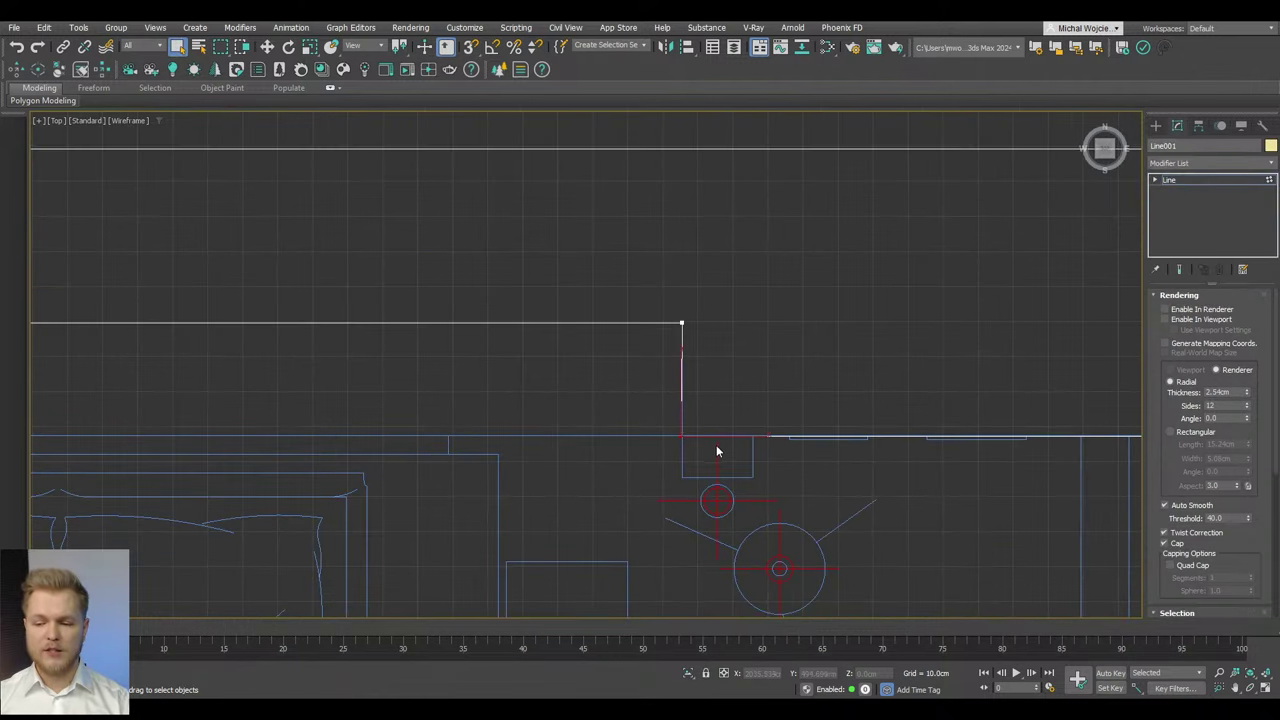
scroll(716, 442, "down", 3)
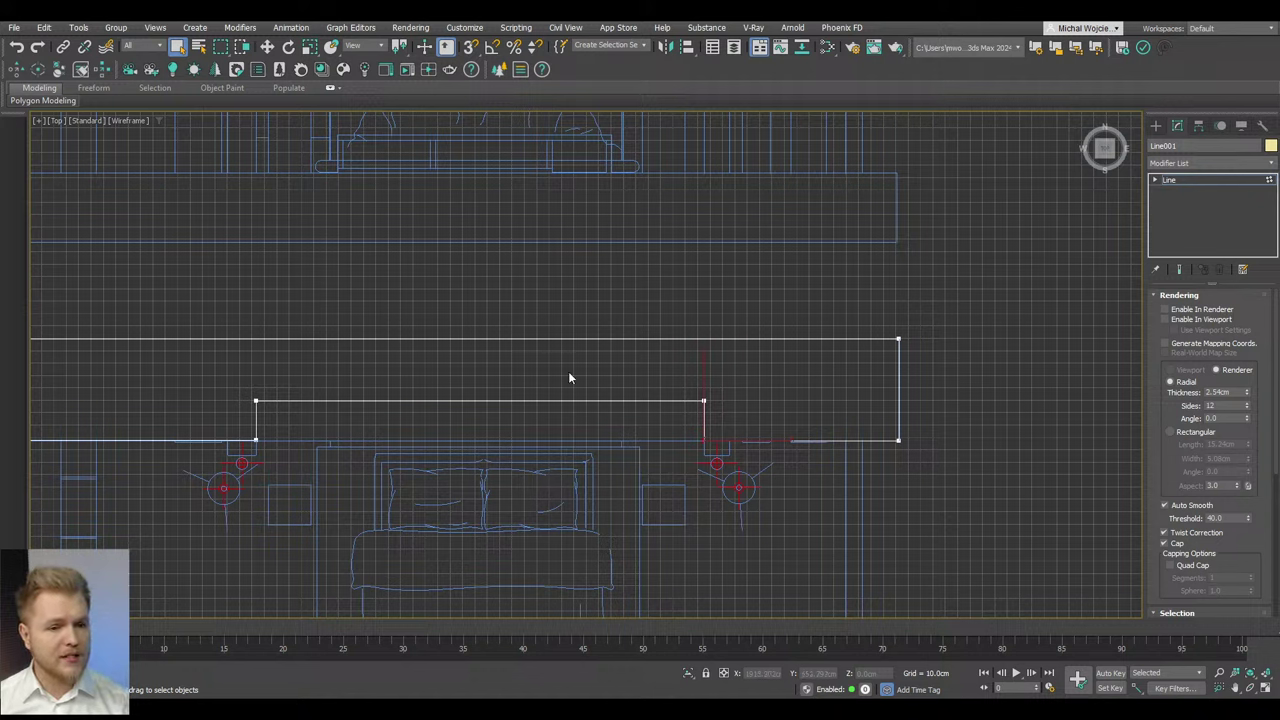
scroll(514, 350, "down", 3)
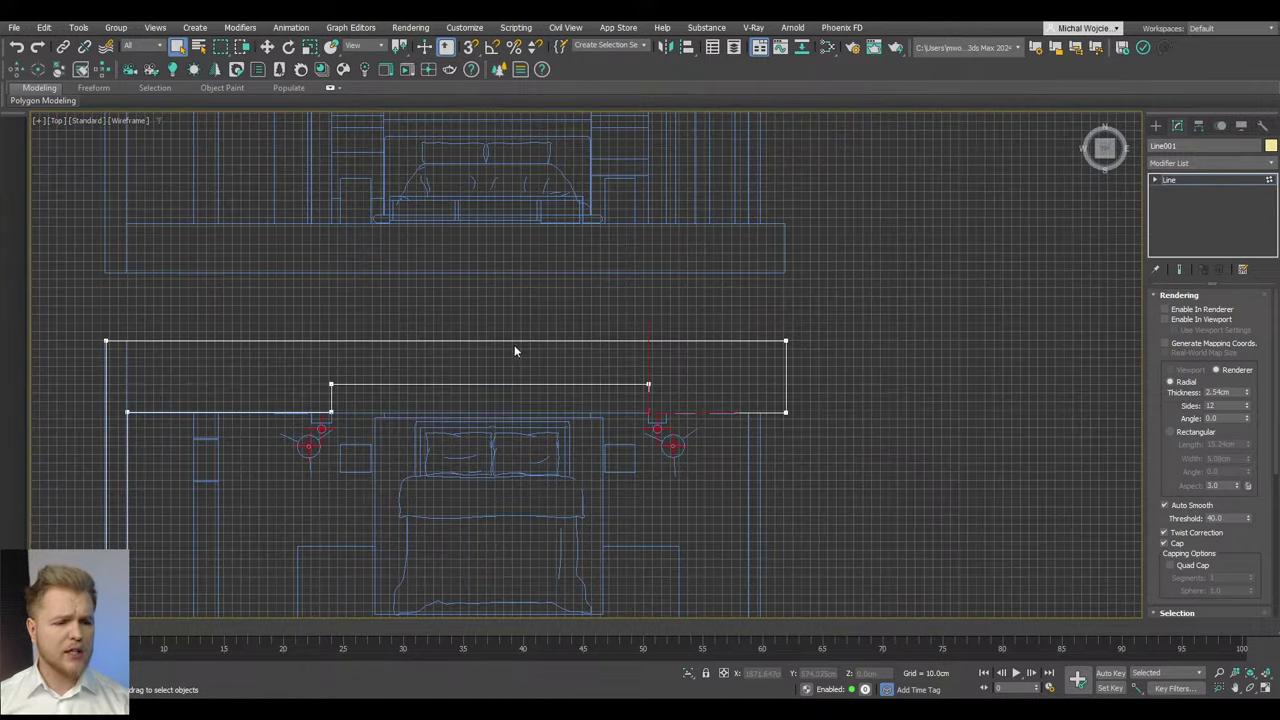
mouse_move(514, 351)
middle_mouse_down()
mouse_move(580, 320)
mouse_move(610, 340)
middle_mouse_up()
scroll(725, 362, "up", 2)
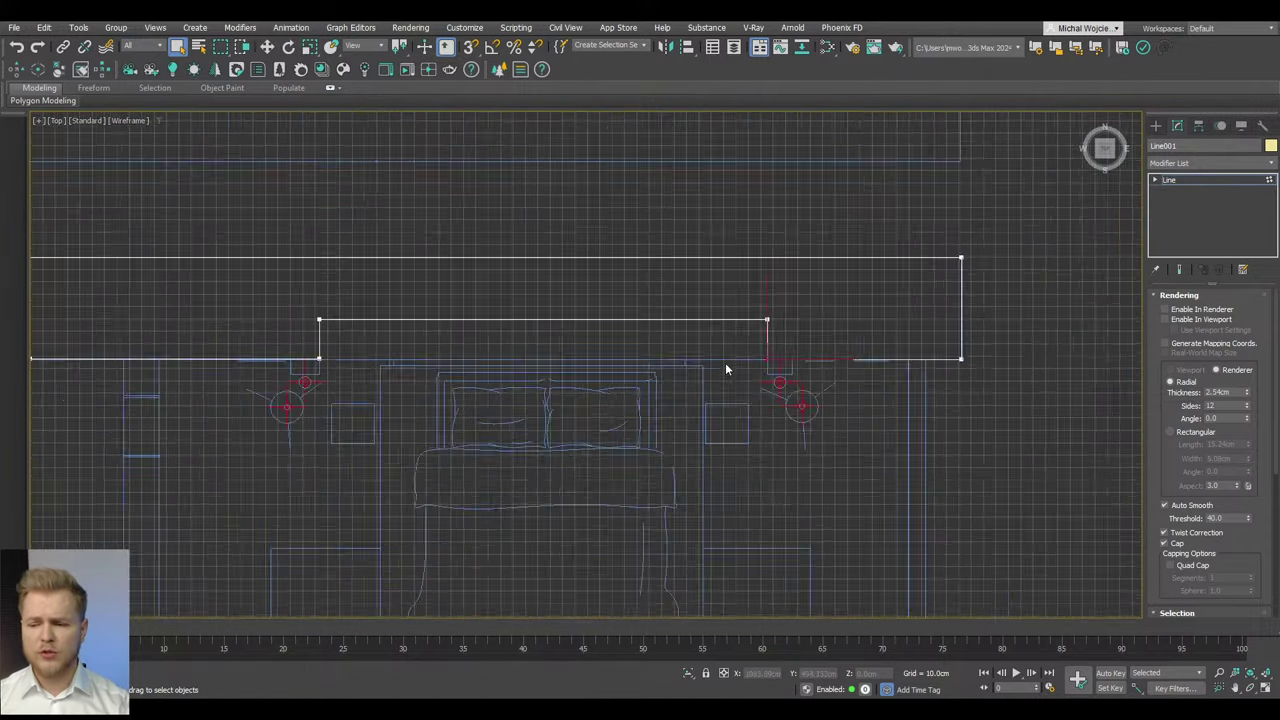
scroll(725, 362, "up", 2)
key("r")
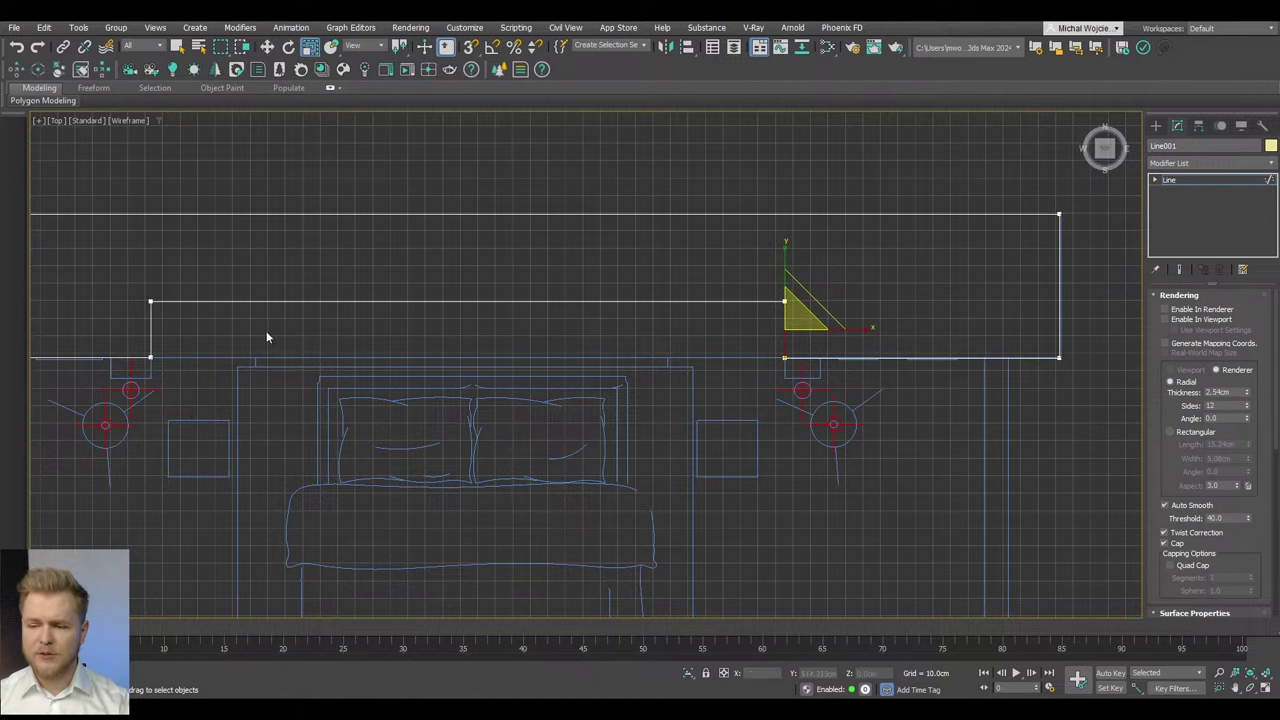
left_click(149, 337)
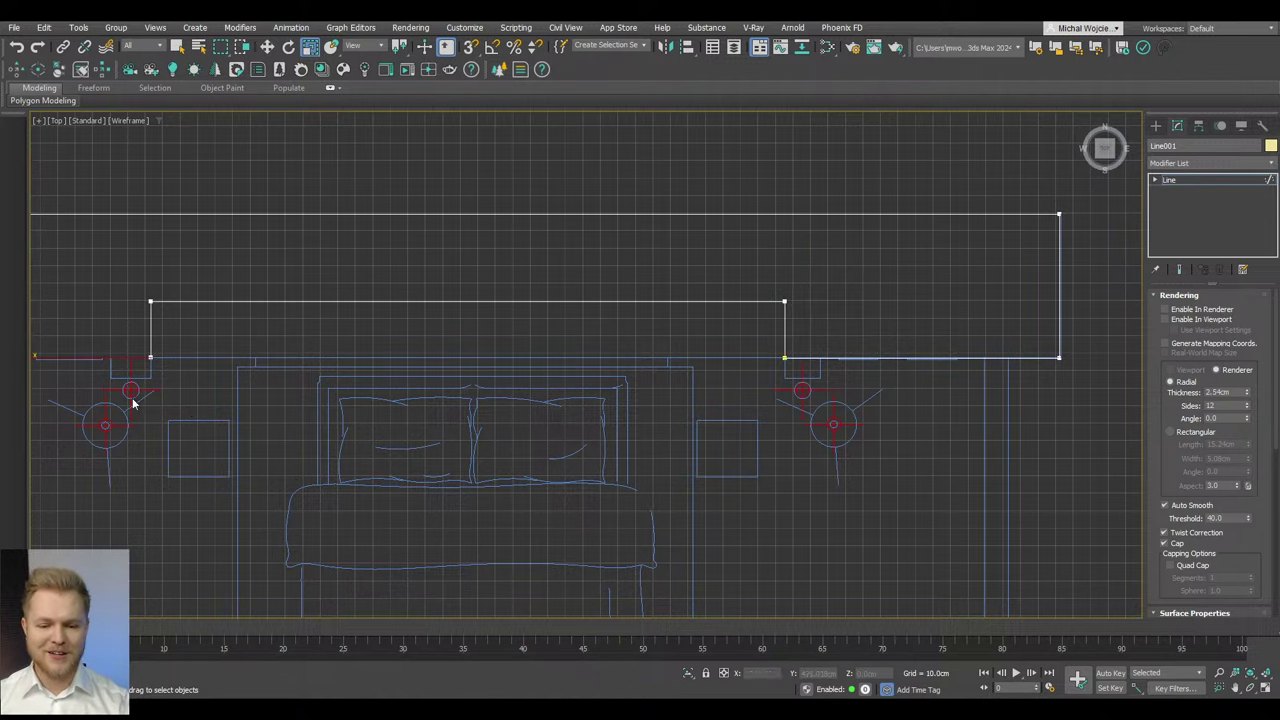
left_click(920, 357)
middle_click_drag(781, 400, 833, 375)
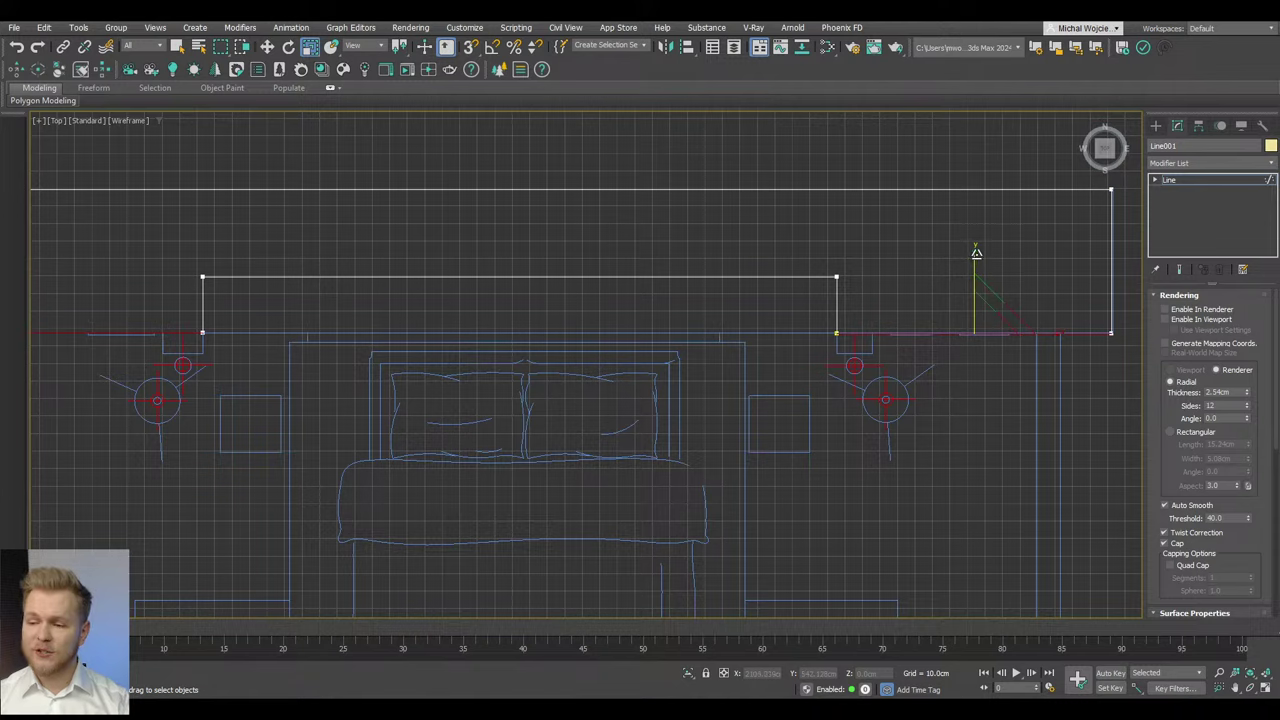
middle_click_drag(666, 443, 736, 424, "alt")
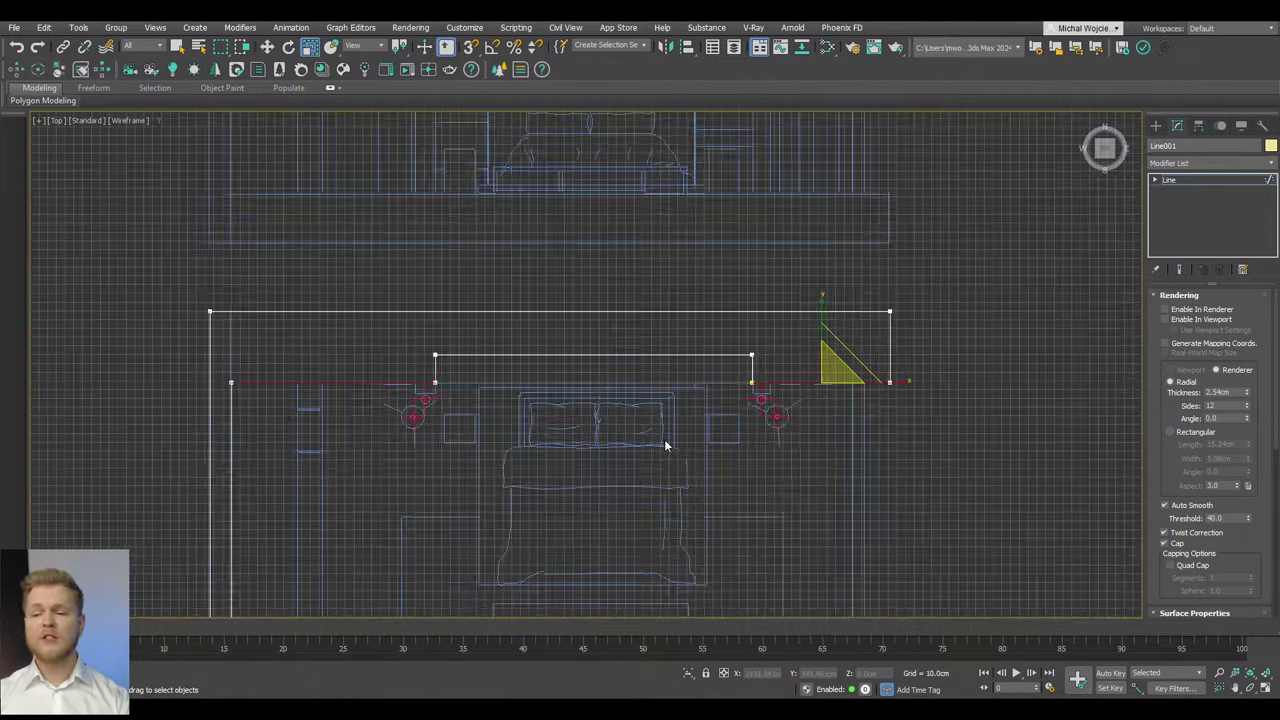
scroll(736, 424, "up", 3)
middle_click_drag(657, 363, 971, 400, "alt")
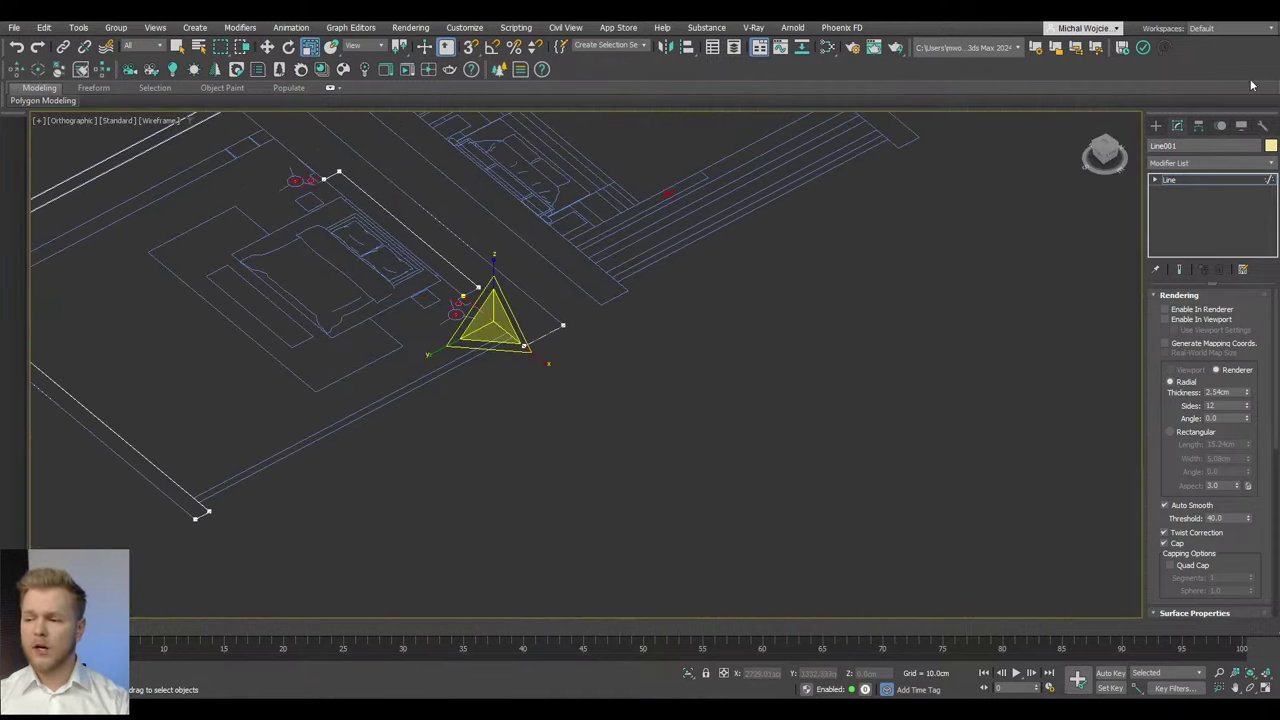
Step: Draw a vertical line and a second two-segment line in empty space beside the plan
left_click(1155, 126)
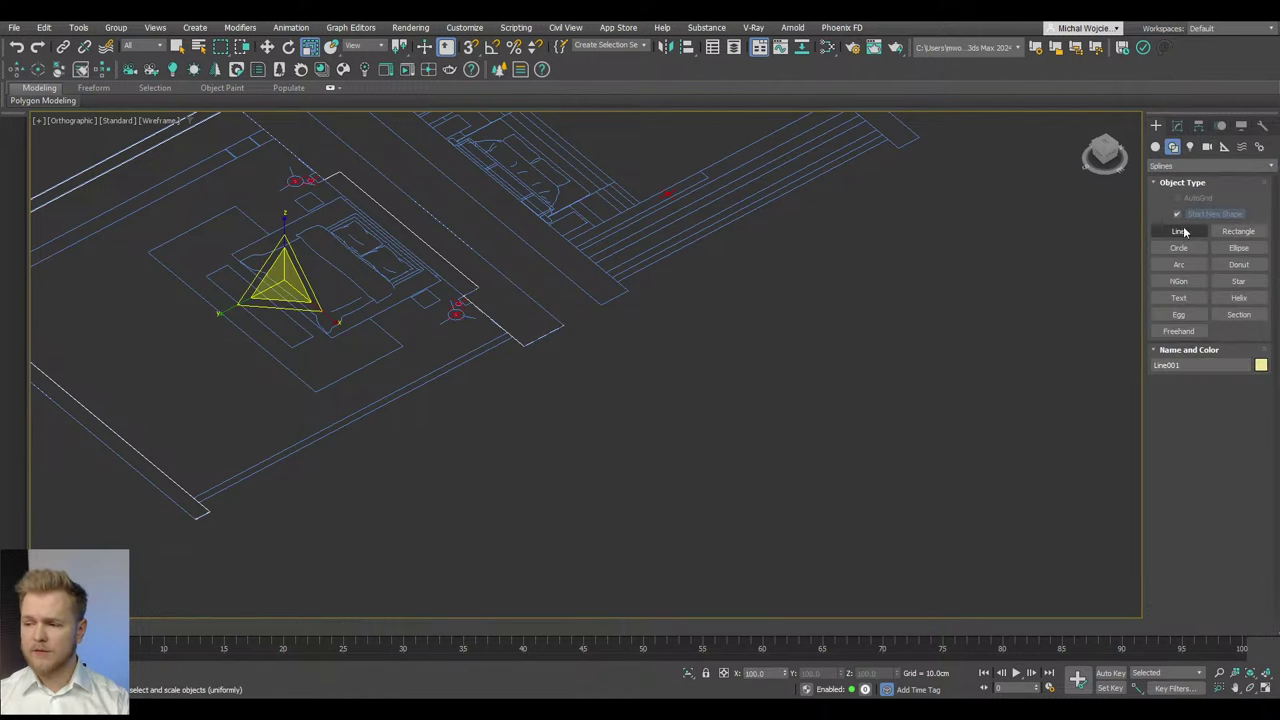
left_click(1178, 231)
left_click(663, 397)
left_click(663, 514)
right_click(663, 514)
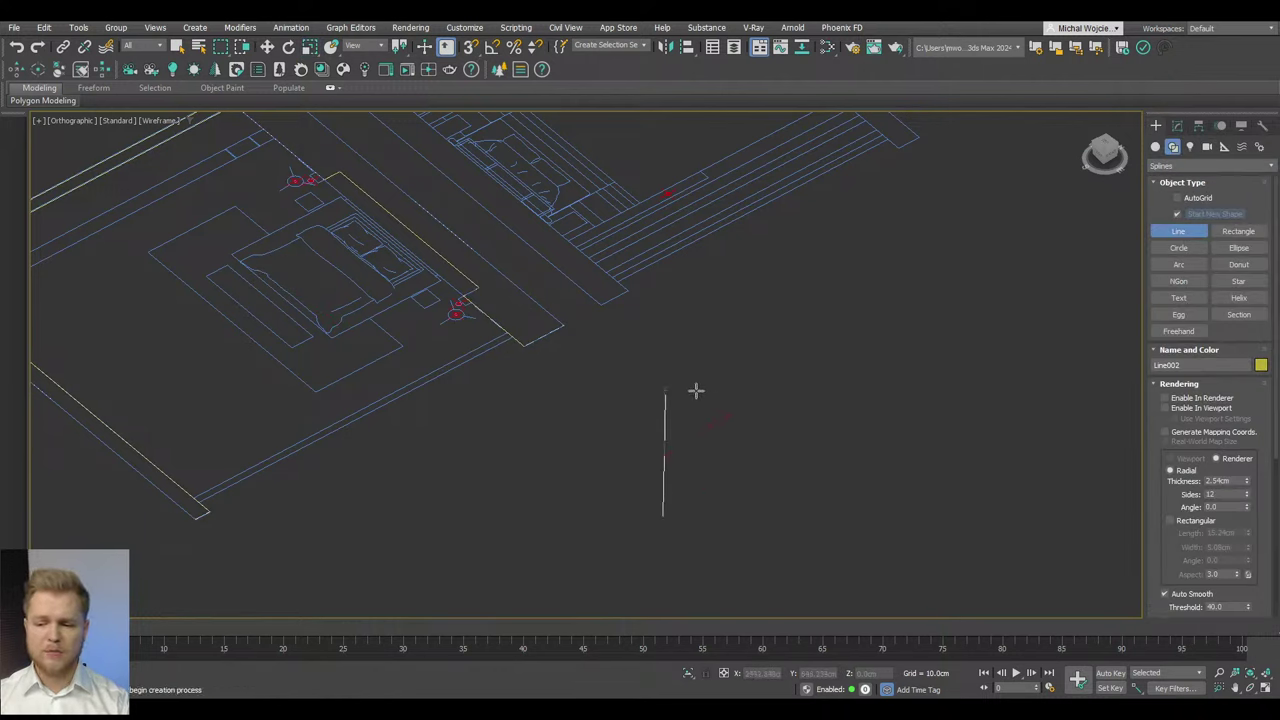
left_click(695, 391)
left_click(743, 486)
left_click(843, 489)
right_click(843, 489)
right_click(829, 420)
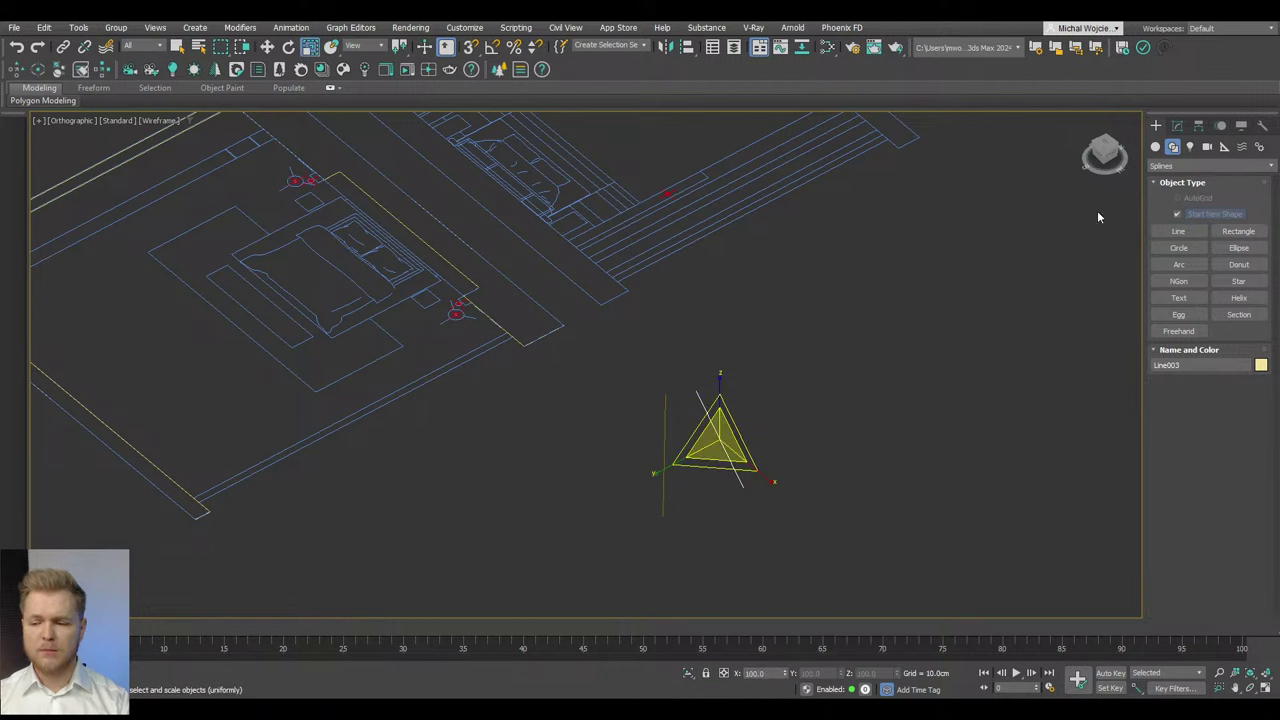
Step: In Top view, move the diagonal line up and to the left
left_click(1178, 126)
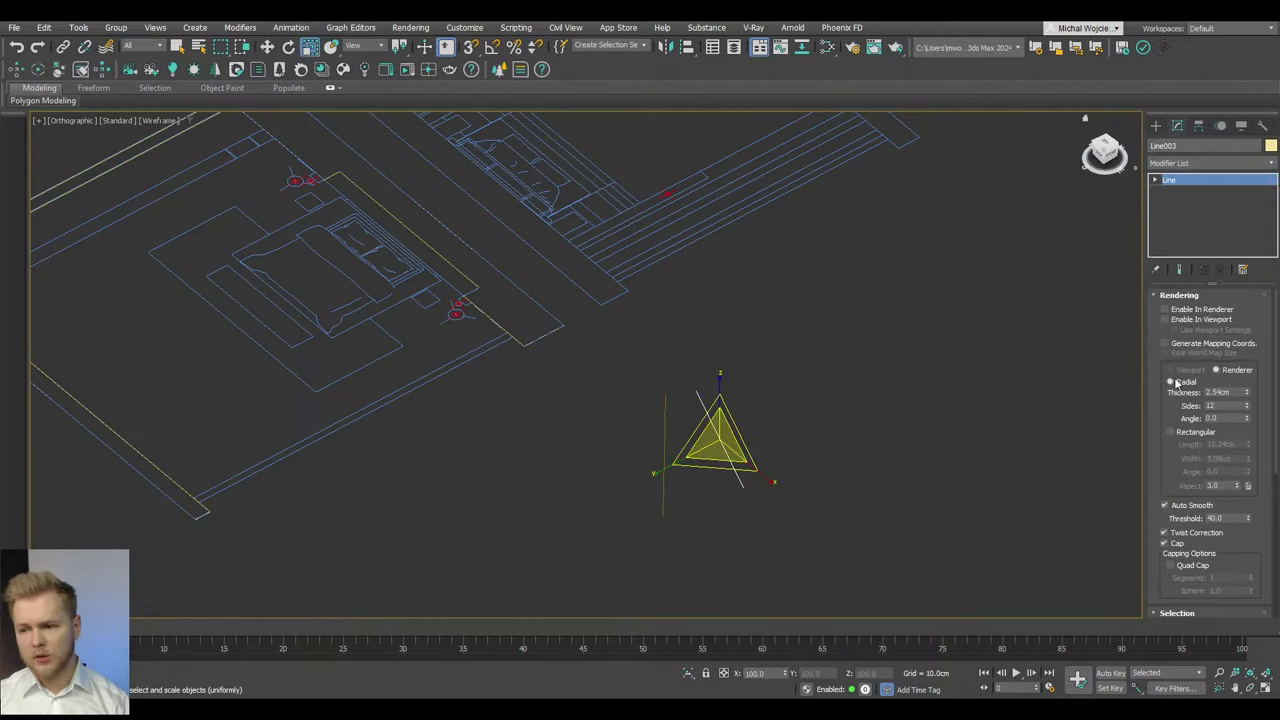
scroll(1166, 465, "down", 5)
scroll(1180, 520, "down", 5)
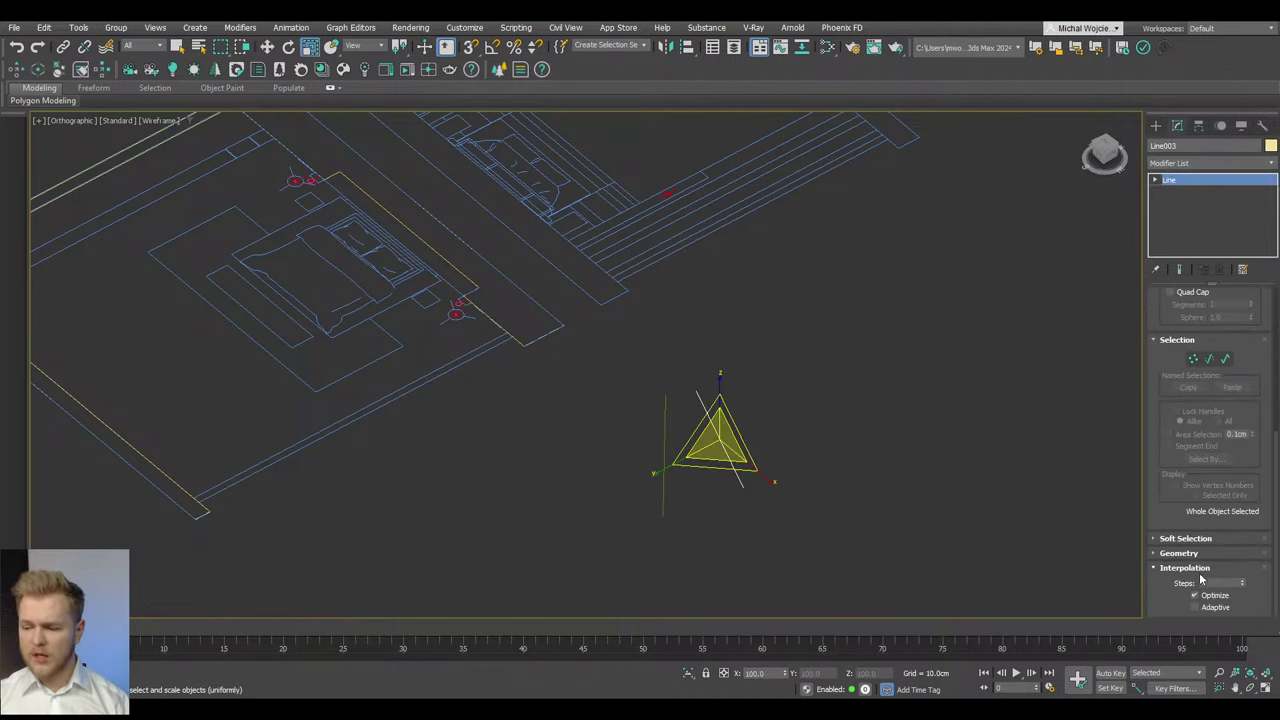
key("t")
scroll(739, 377, "down", 4)
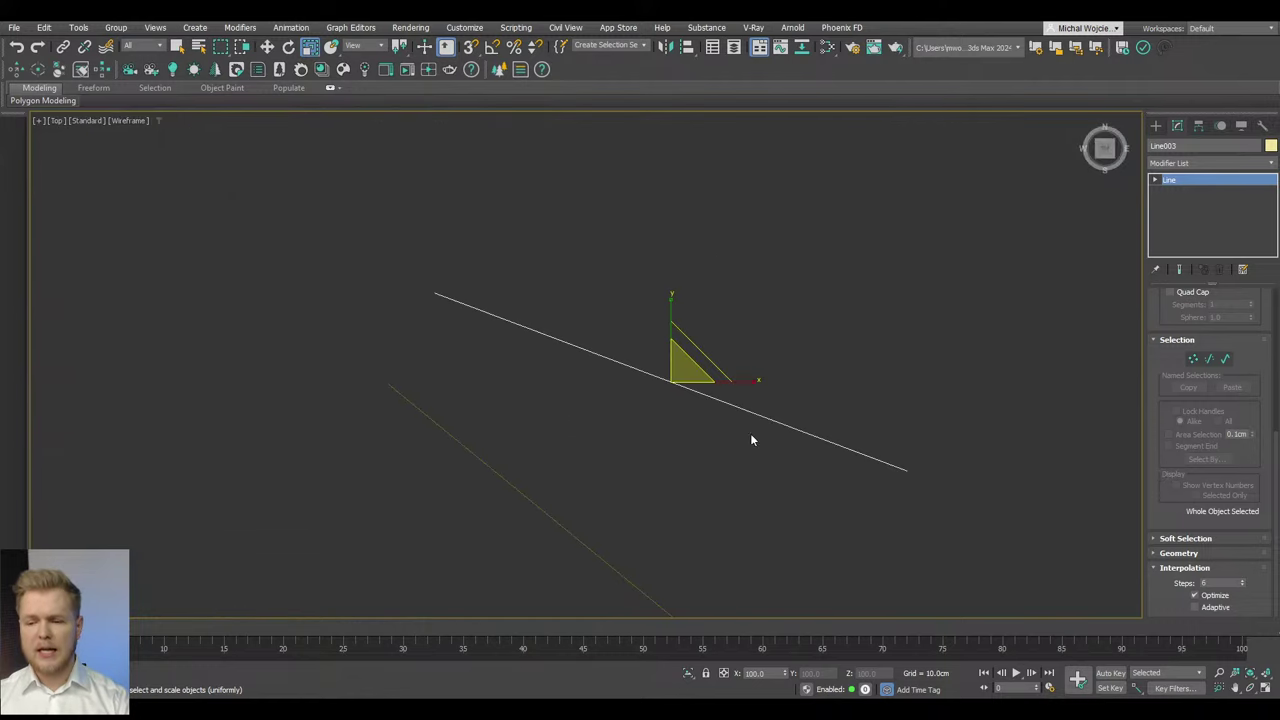
middle_click_drag(750, 433, 680, 386)
key("w")
scroll(637, 320, "up", 2)
scroll(636, 327, "down", 2)
scroll(634, 334, "down", 2)
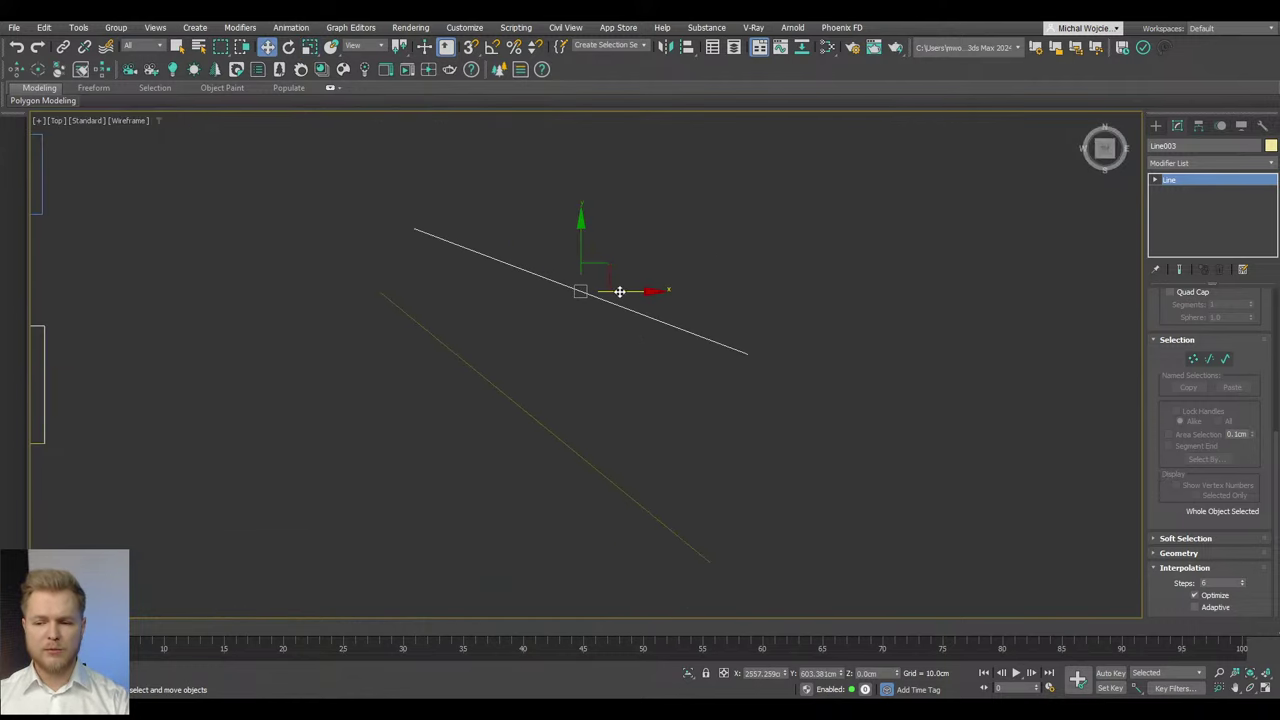
middle_click_drag(620, 289, 1017, 314)
left_click_drag(637, 390, 529, 524)
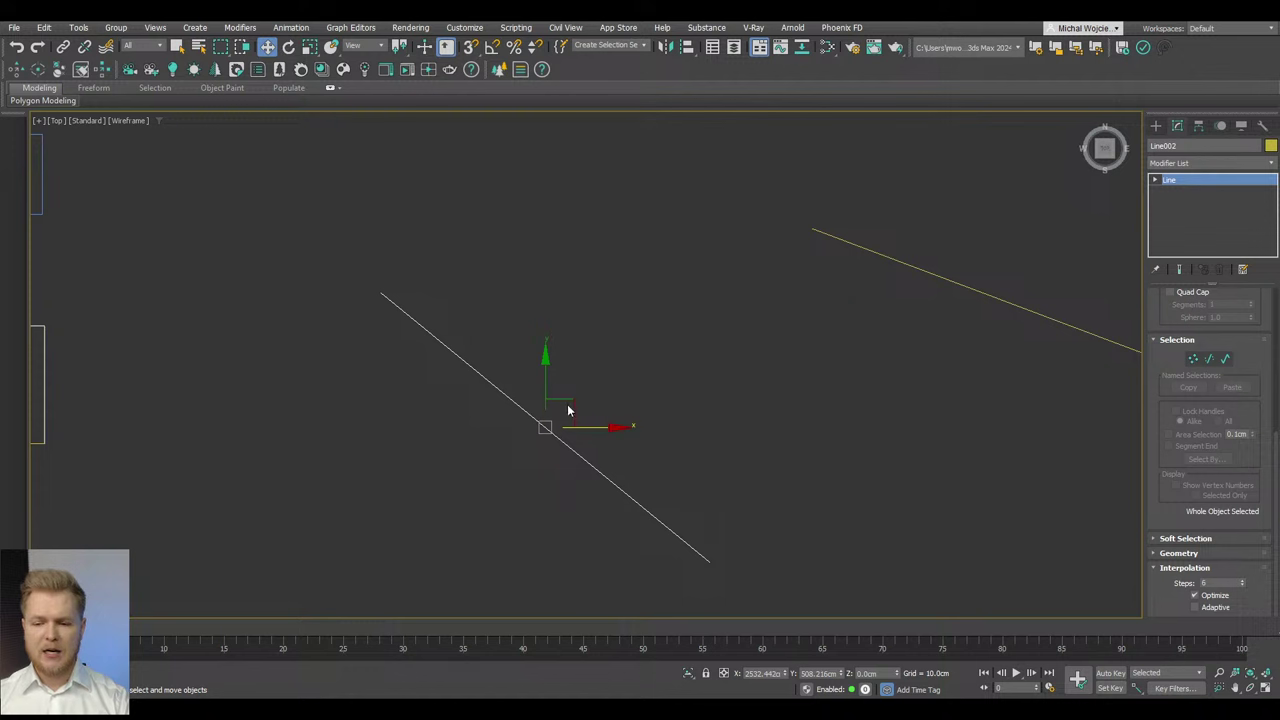
left_click_drag(570, 403, 514, 283)
middle_click_drag(791, 371, 691, 394)
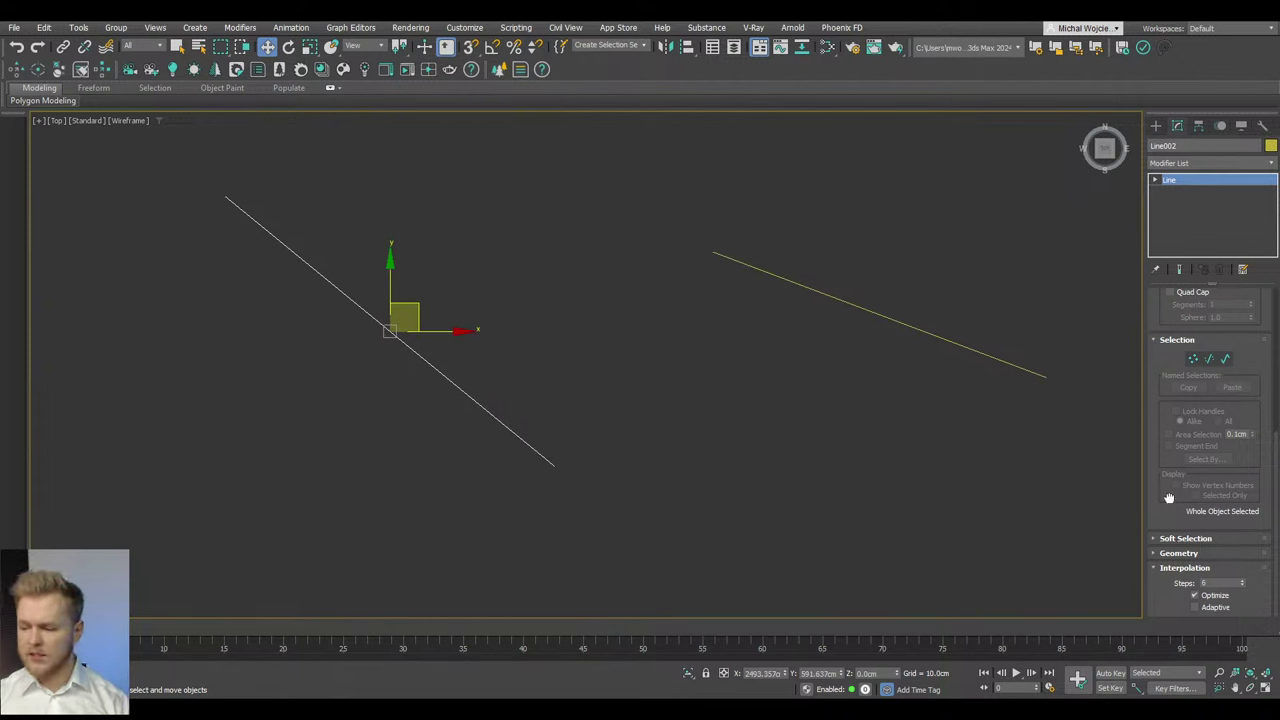
Step: Attach the right-hand practice line to the left one so they form one shape
left_click(1178, 554)
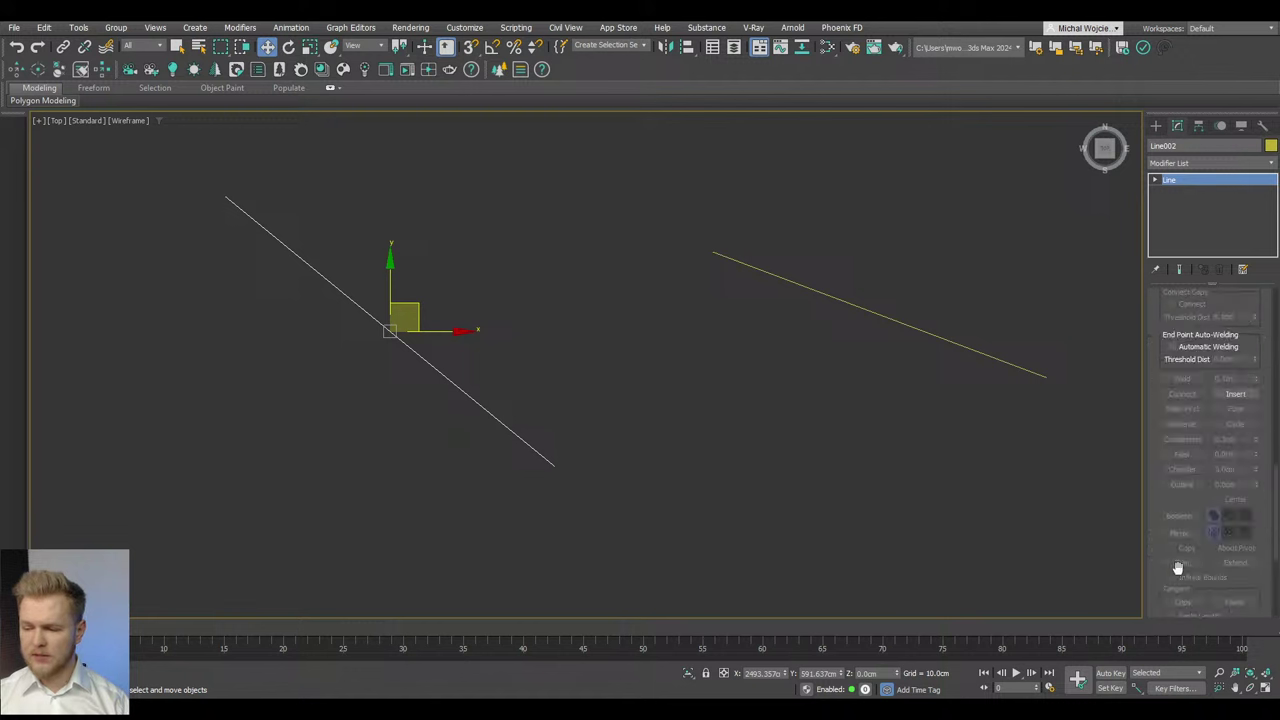
key("1")
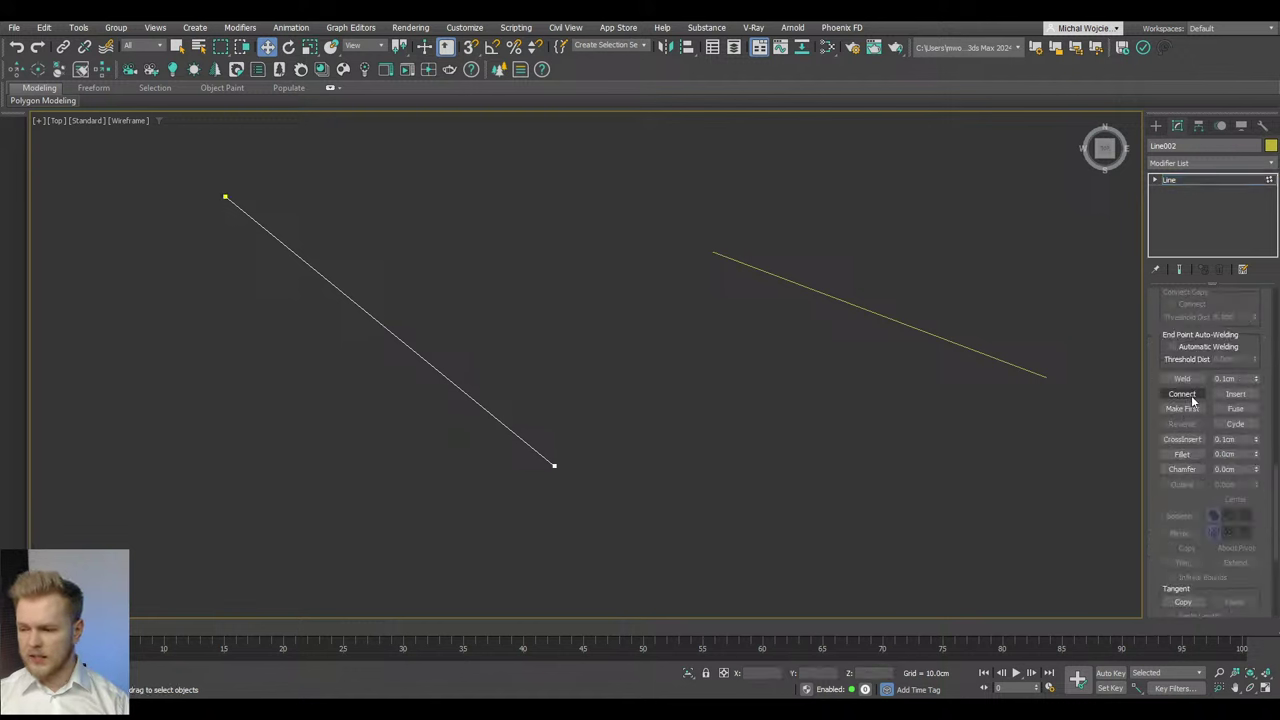
left_click_drag(1186, 500, 1181, 643)
left_click(1182, 364)
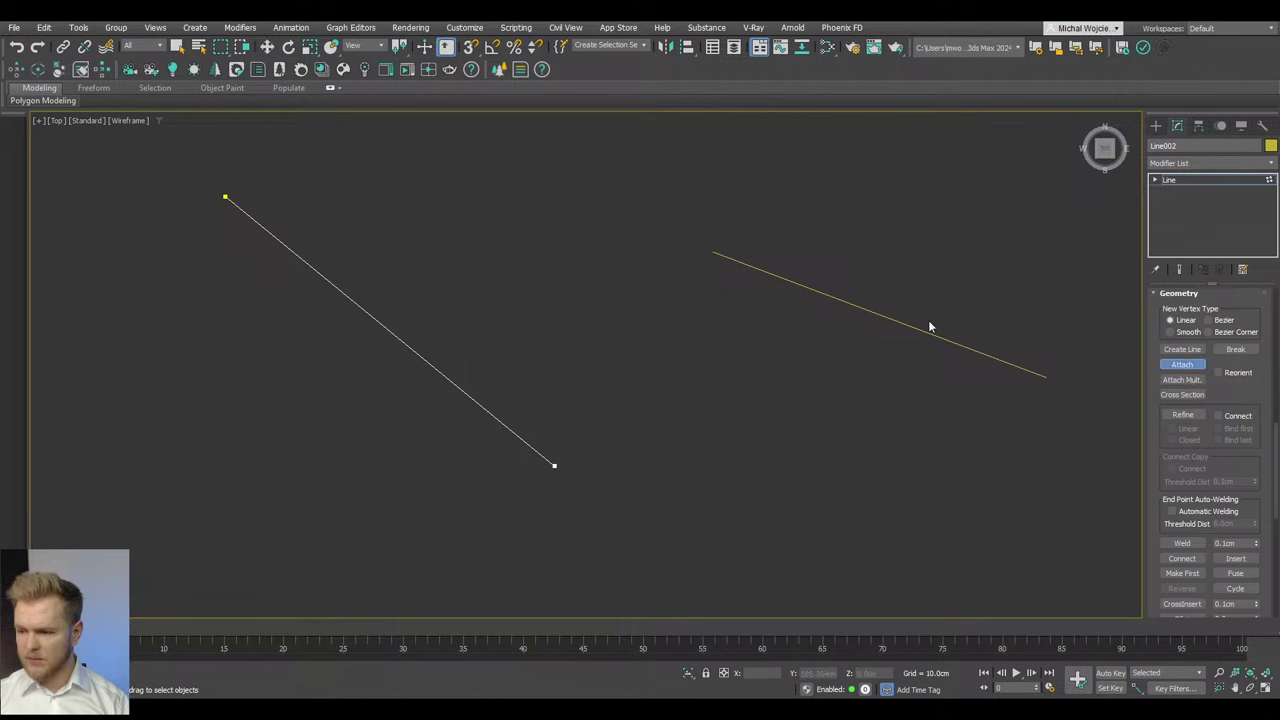
left_click(894, 321)
right_click(895, 338)
Step: Select both segments and scale them to zero in Y, flattening them horizontal
key("2")
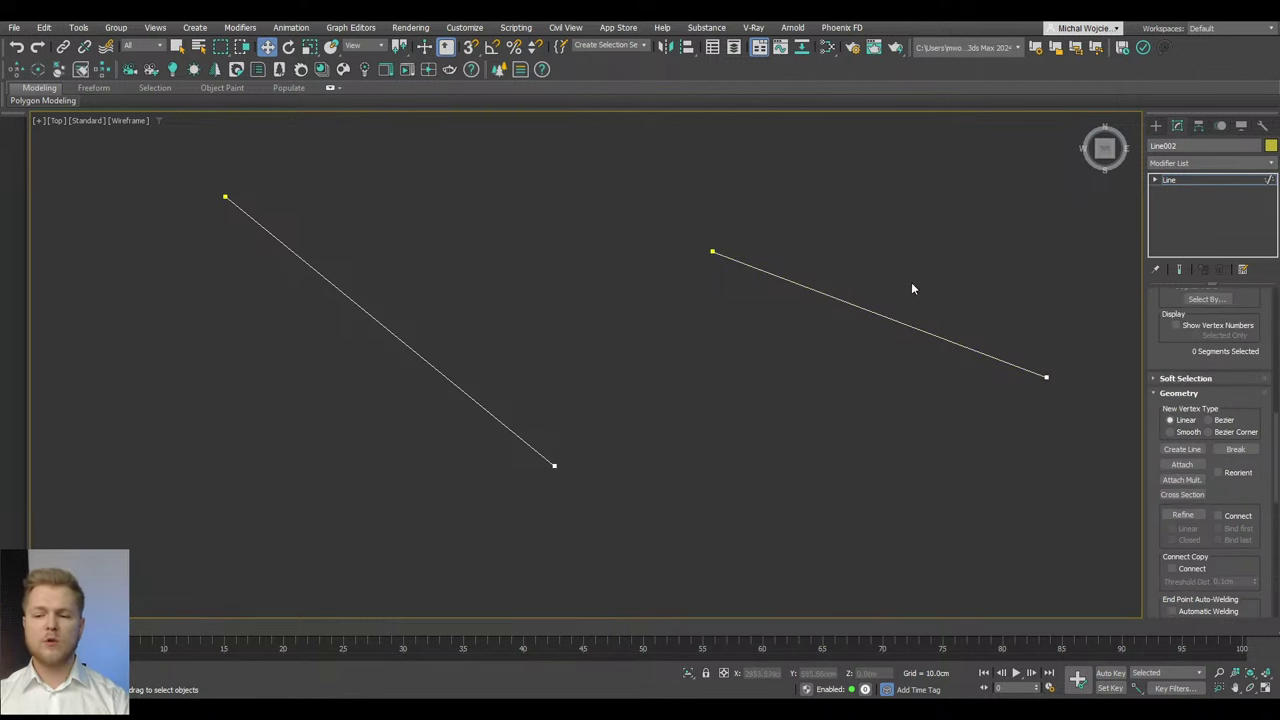
left_click_drag(911, 282, 209, 368)
key("r")
mouse_move(389, 300)
left_mouse_down()
mouse_move(364, 108)
mouse_move(407, 176)
left_mouse_up()
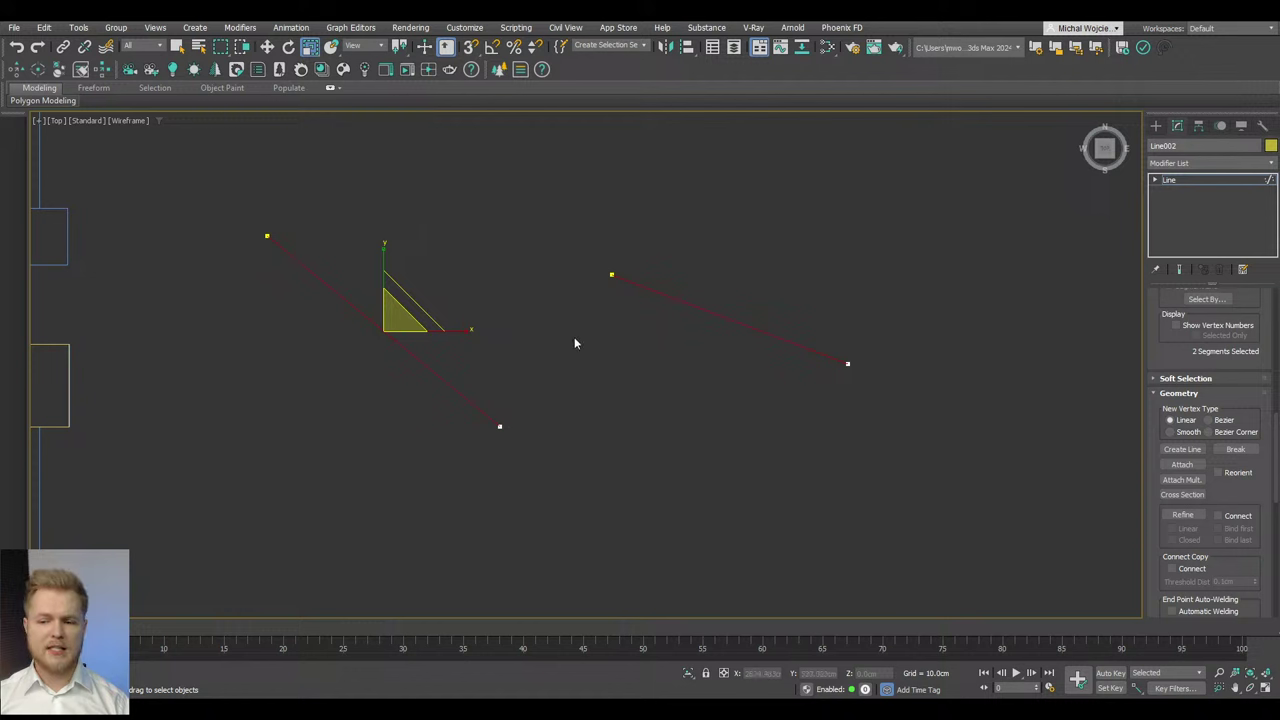
left_click_drag(385, 258, 443, 511)
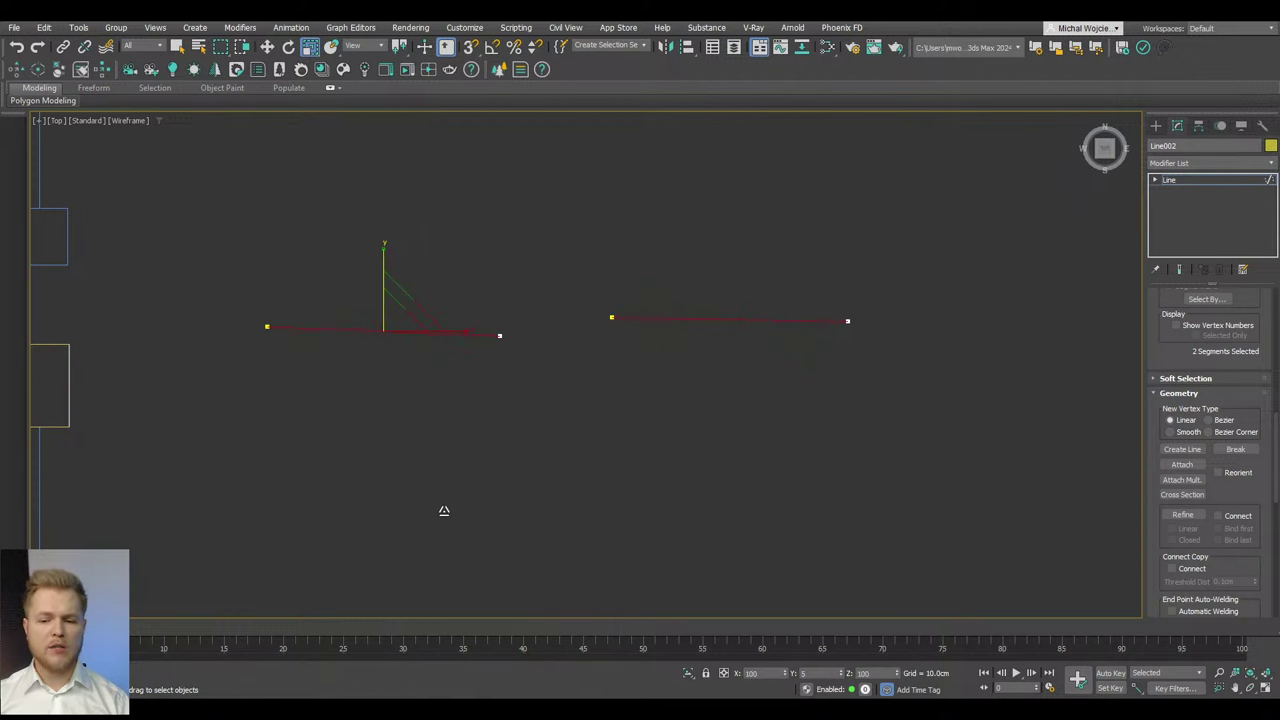
Step: Move the left segment's right end vertex to the right along the line
key("1")
left_click(500, 332)
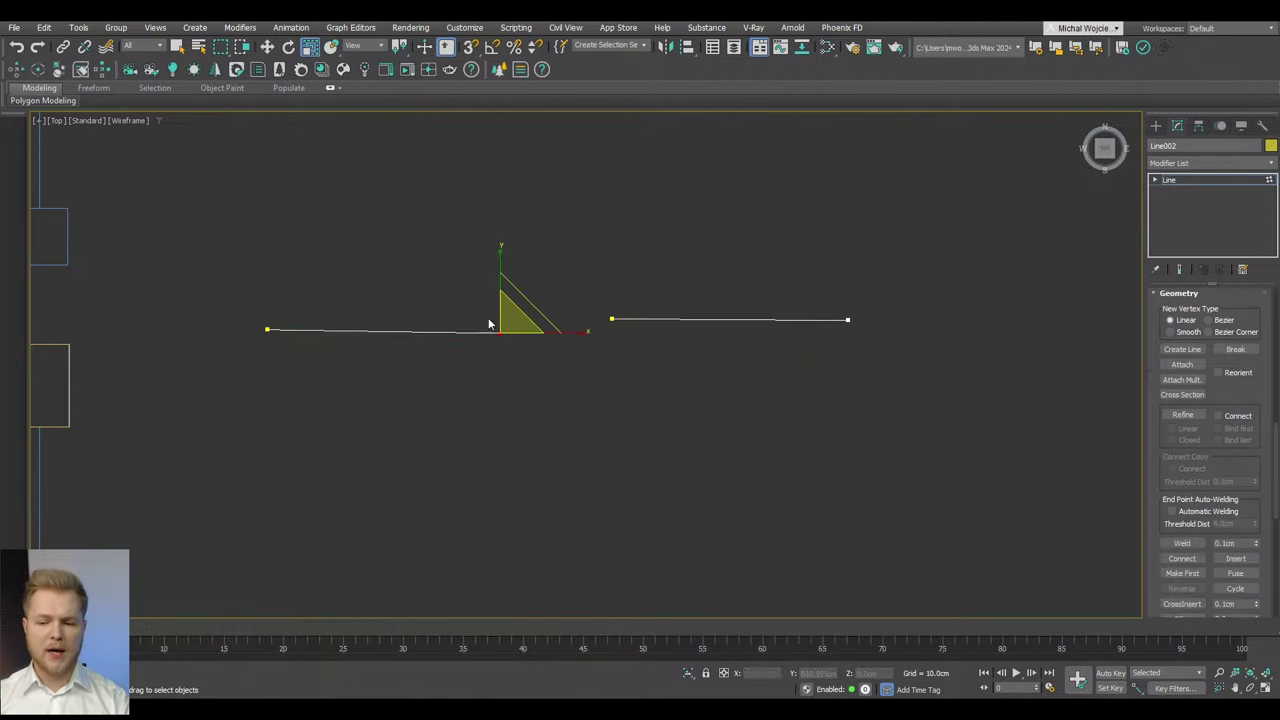
key("w")
left_click_drag(557, 334, 847, 333)
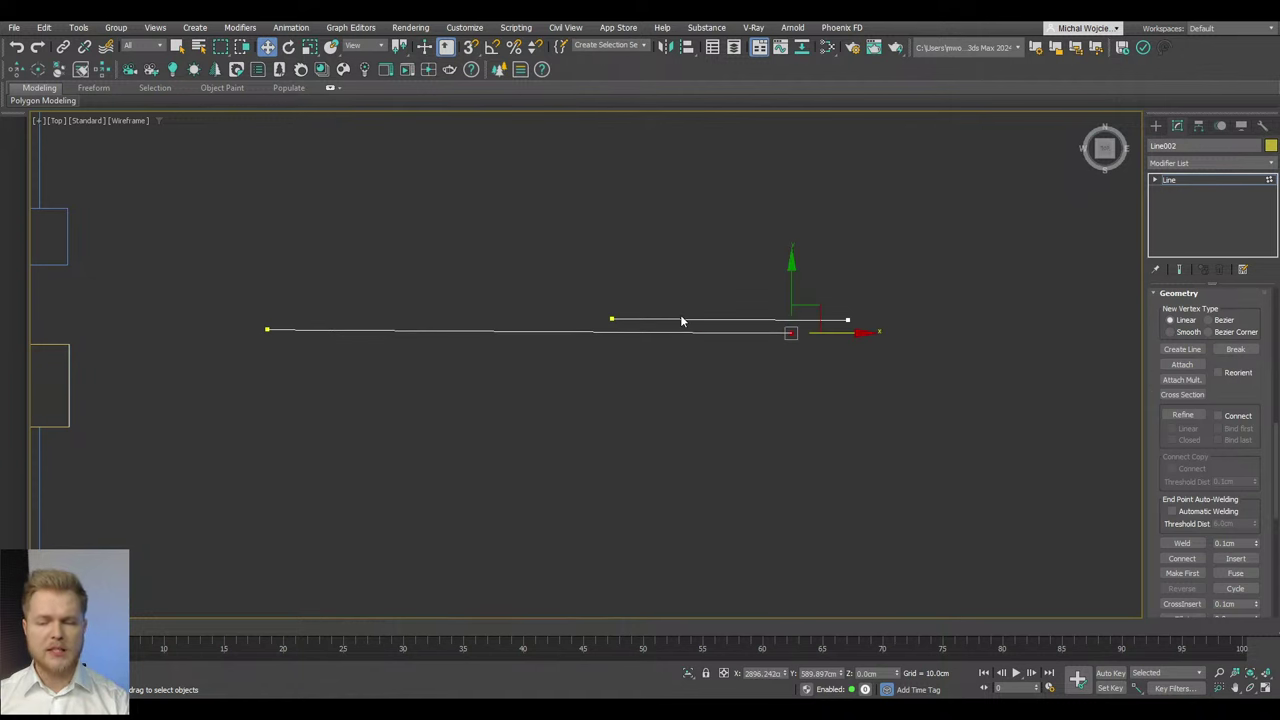
Step: Scale all segments about a shared centre to put them on one horizontal line
key("2")
key("ctrl+a")
key("r")
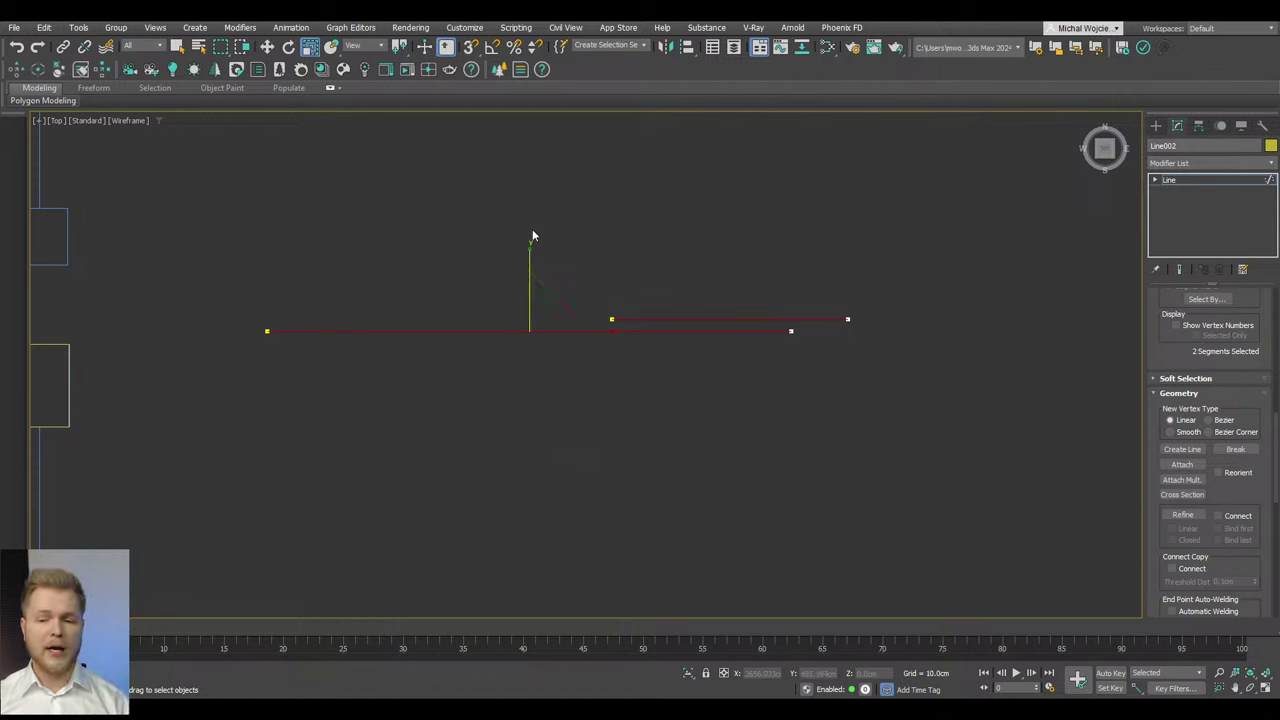
left_click(398, 58)
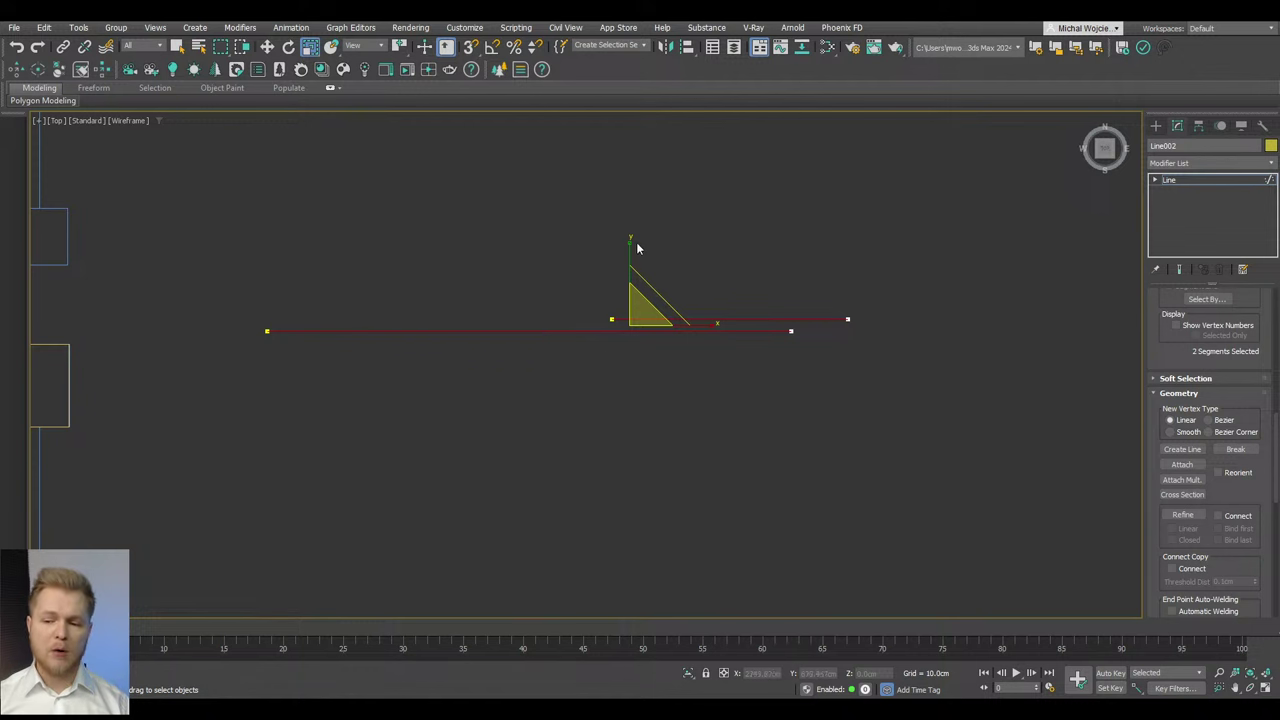
mouse_move(631, 242)
left_mouse_down()
mouse_move(593, 446)
mouse_move(631, 489)
left_mouse_up()
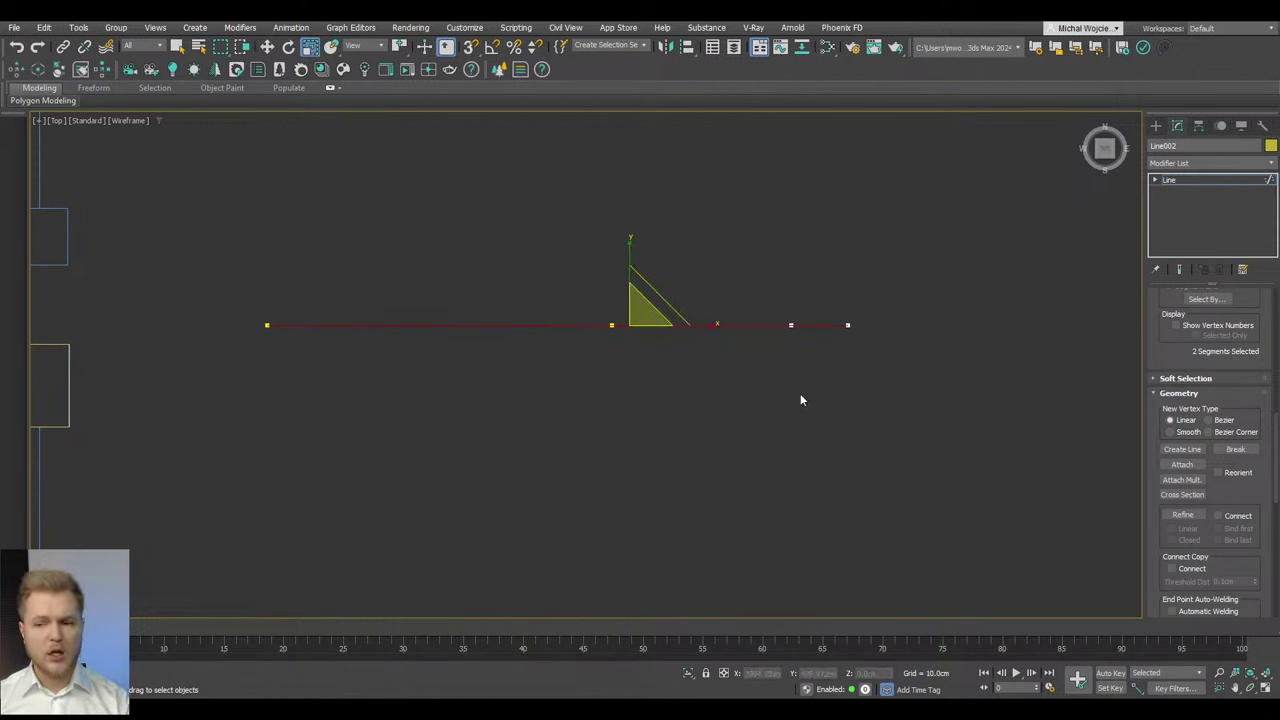
Step: Slide the right-hand vertex left, then delete the practice shape
key("1")
left_click(791, 325)
key("w")
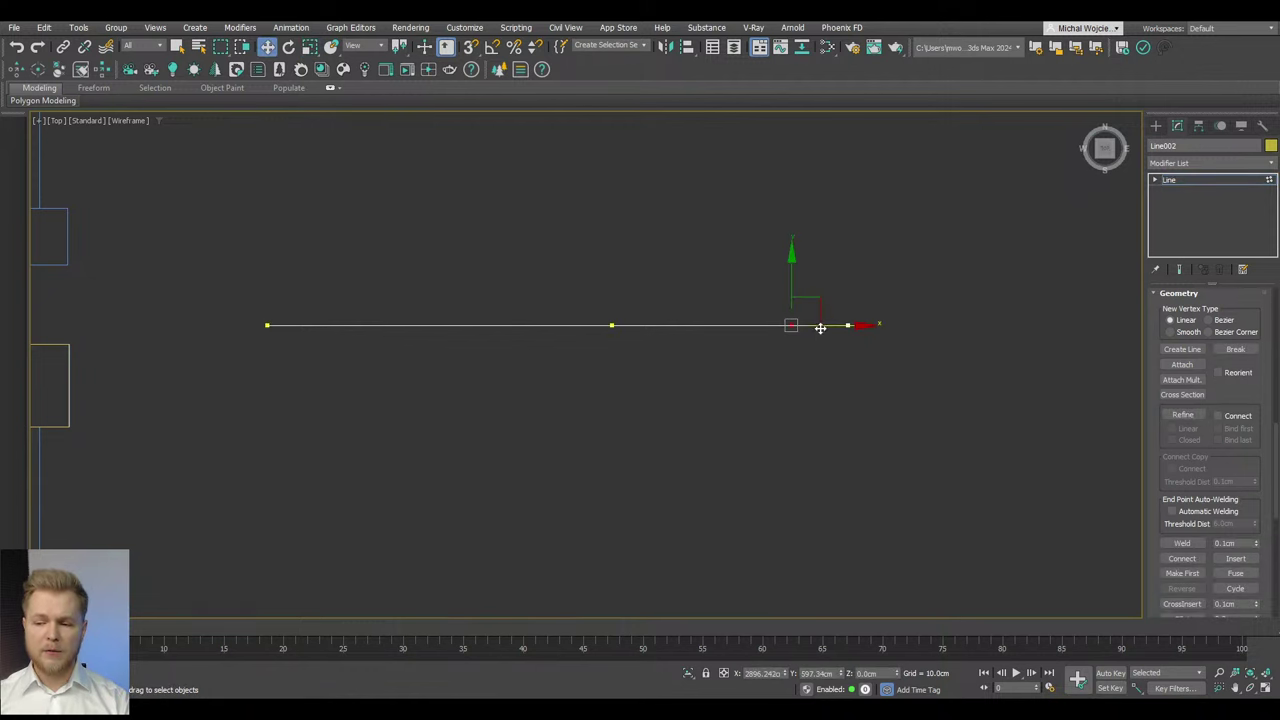
left_click_drag(820, 328, 587, 338)
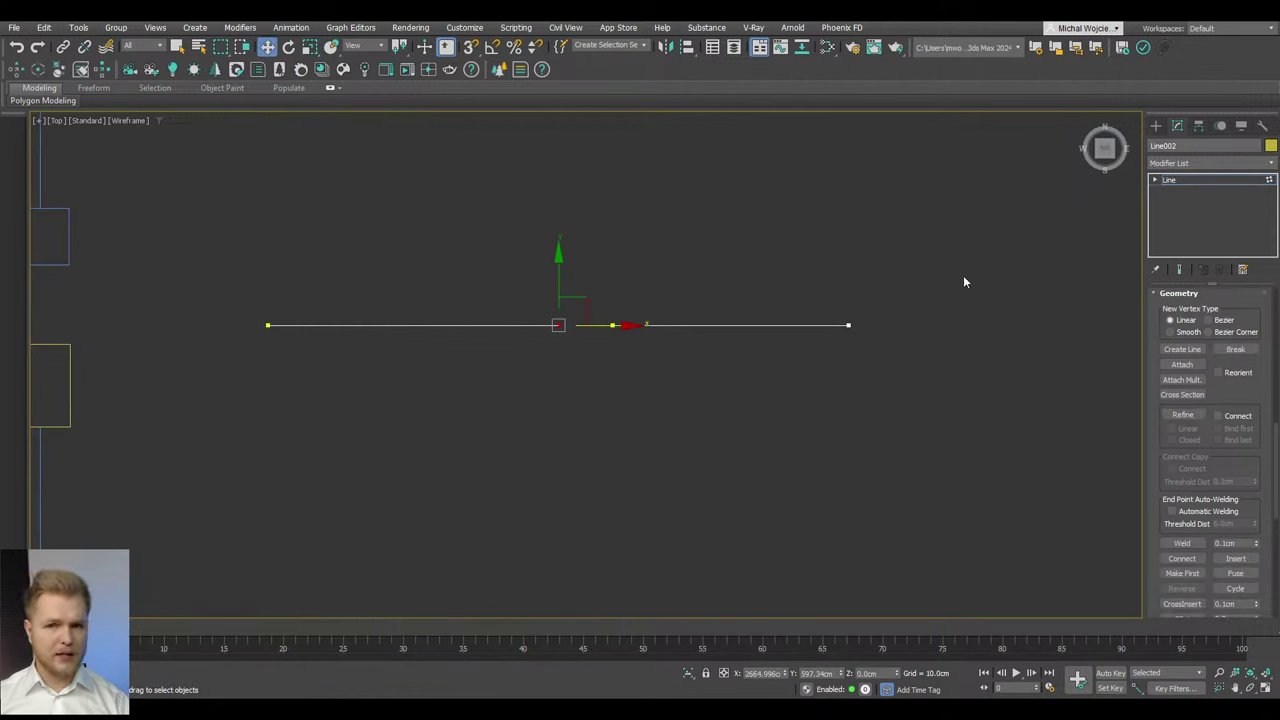
left_click(1188, 180)
key("Delete")
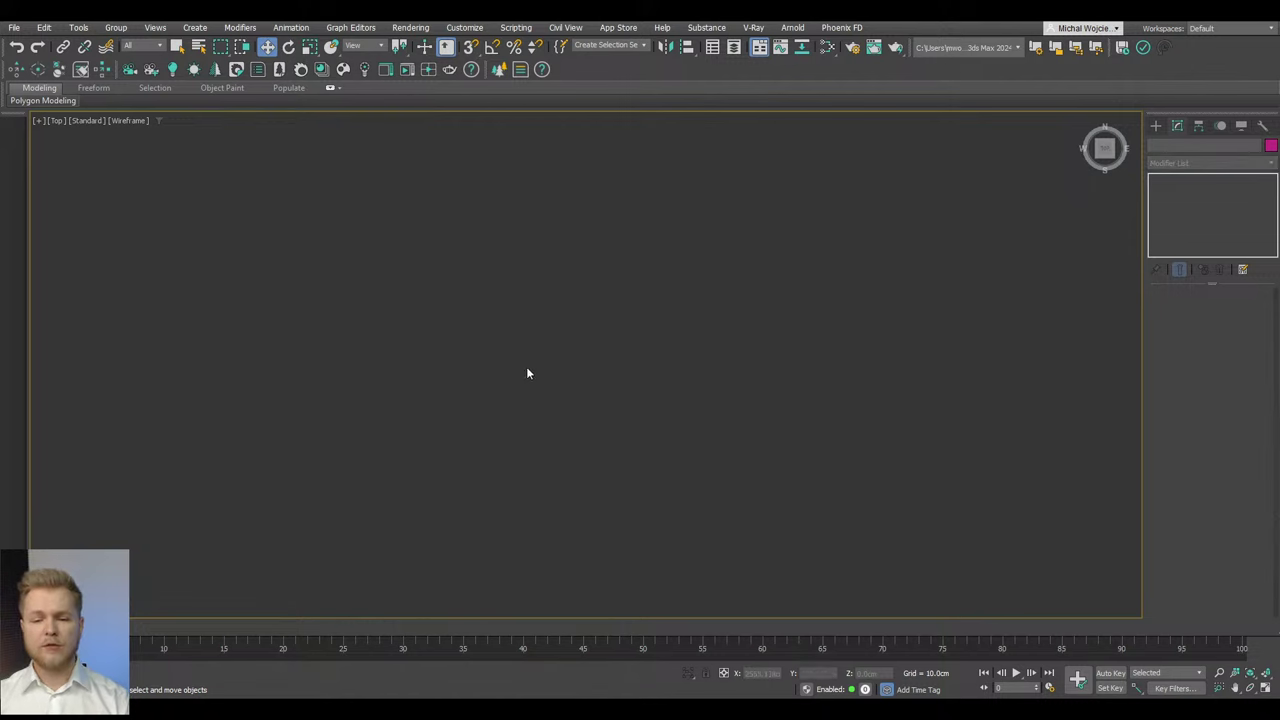
Step: Unhide the bedroom scene and select the Line001 wall outline
key("alt+q")
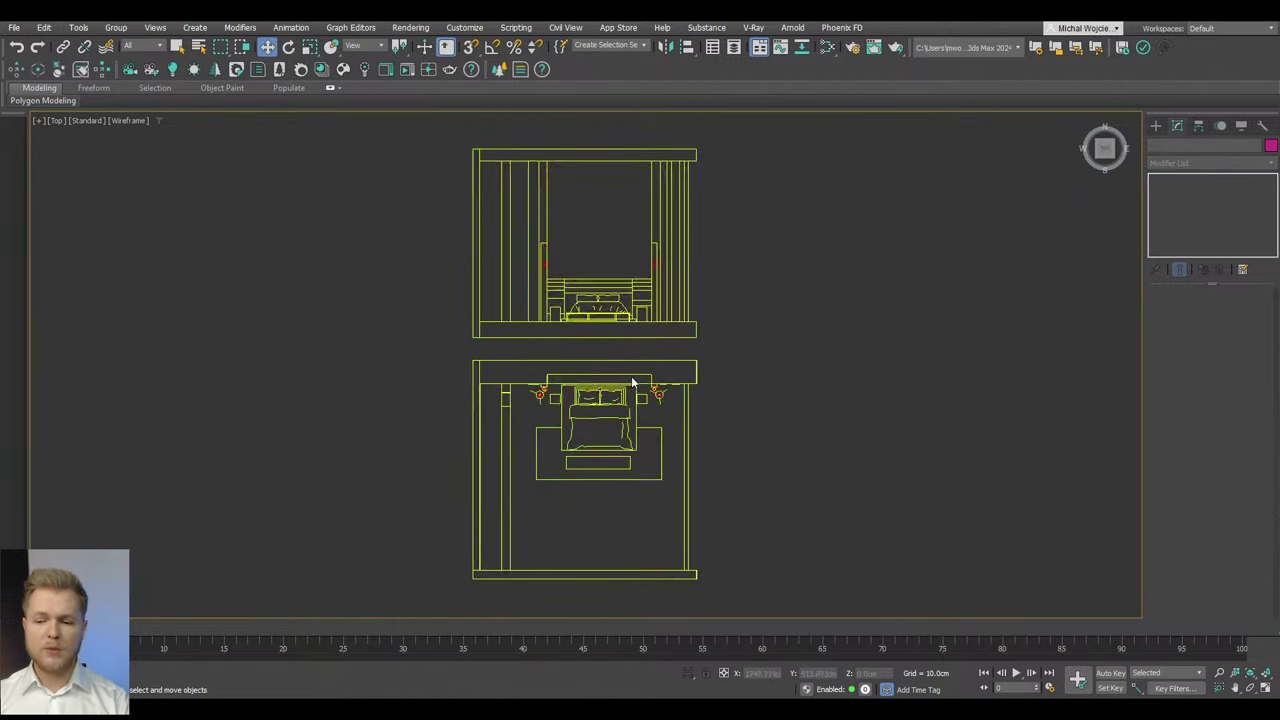
scroll(602, 375, "up", 5)
left_click(565, 410)
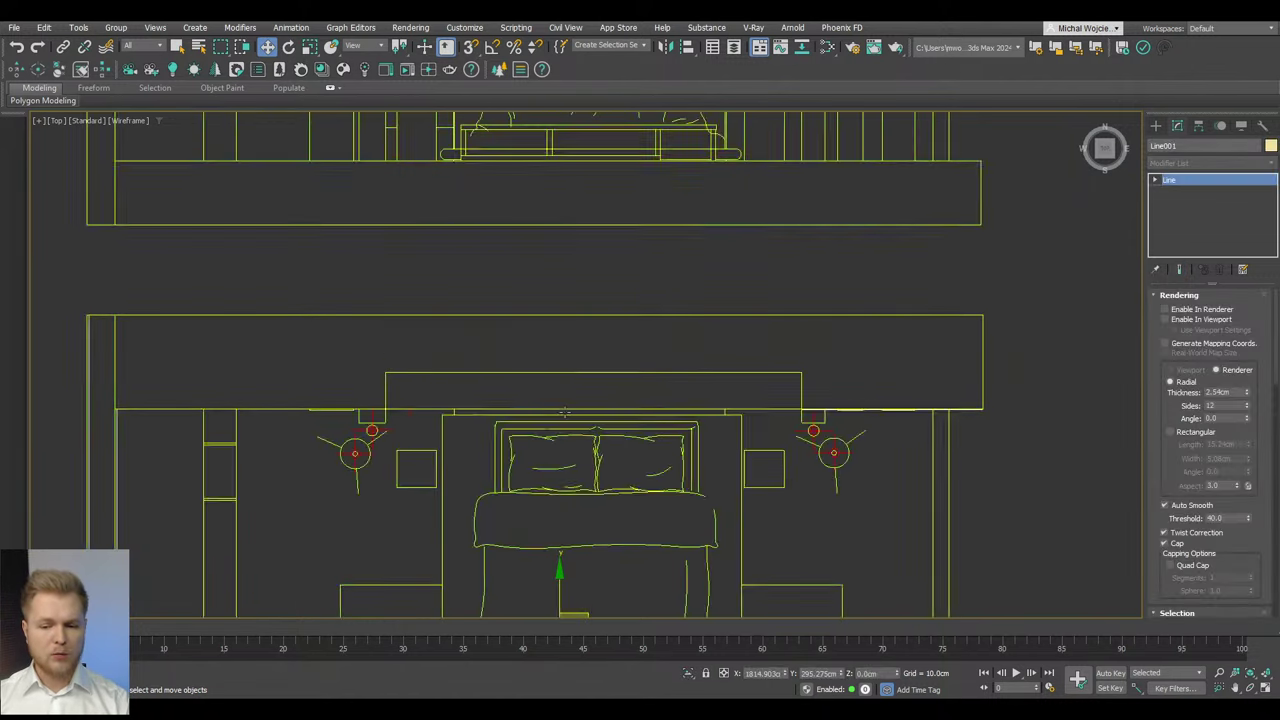
Step: Select the top headboard wall segment and set scaling to Use Selection Center
key("2")
left_click(862, 350)
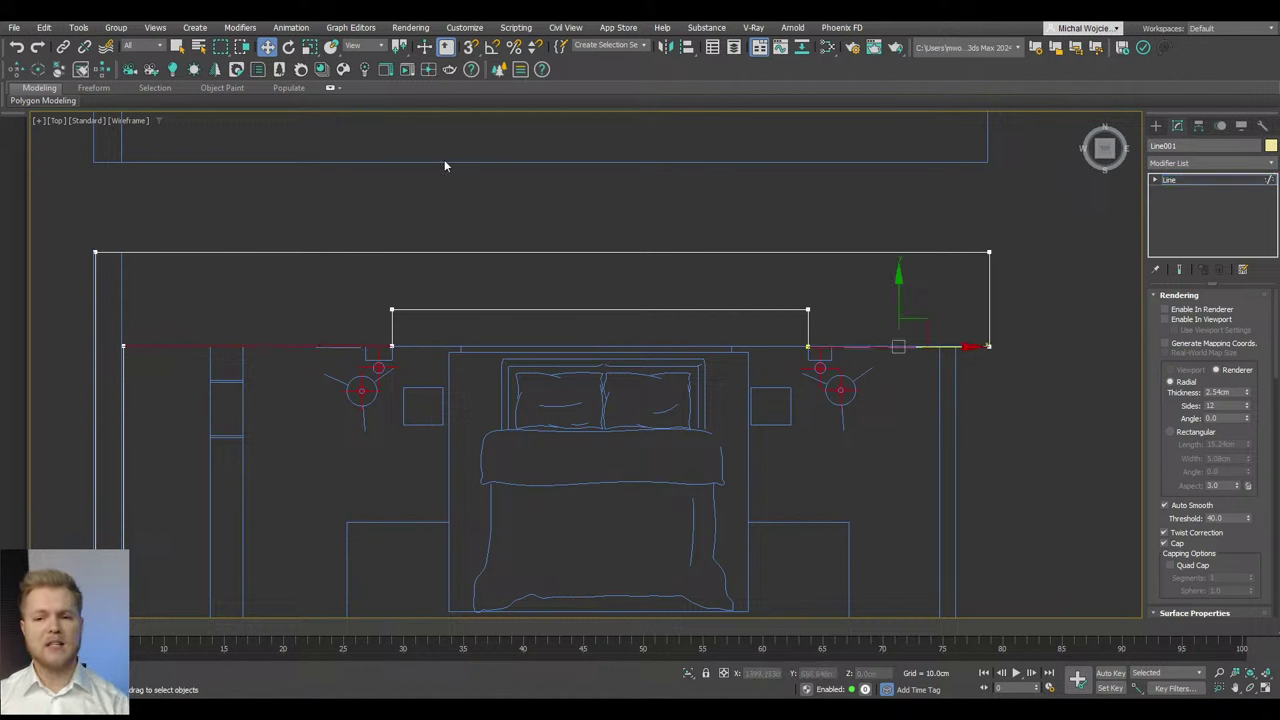
left_click(399, 47)
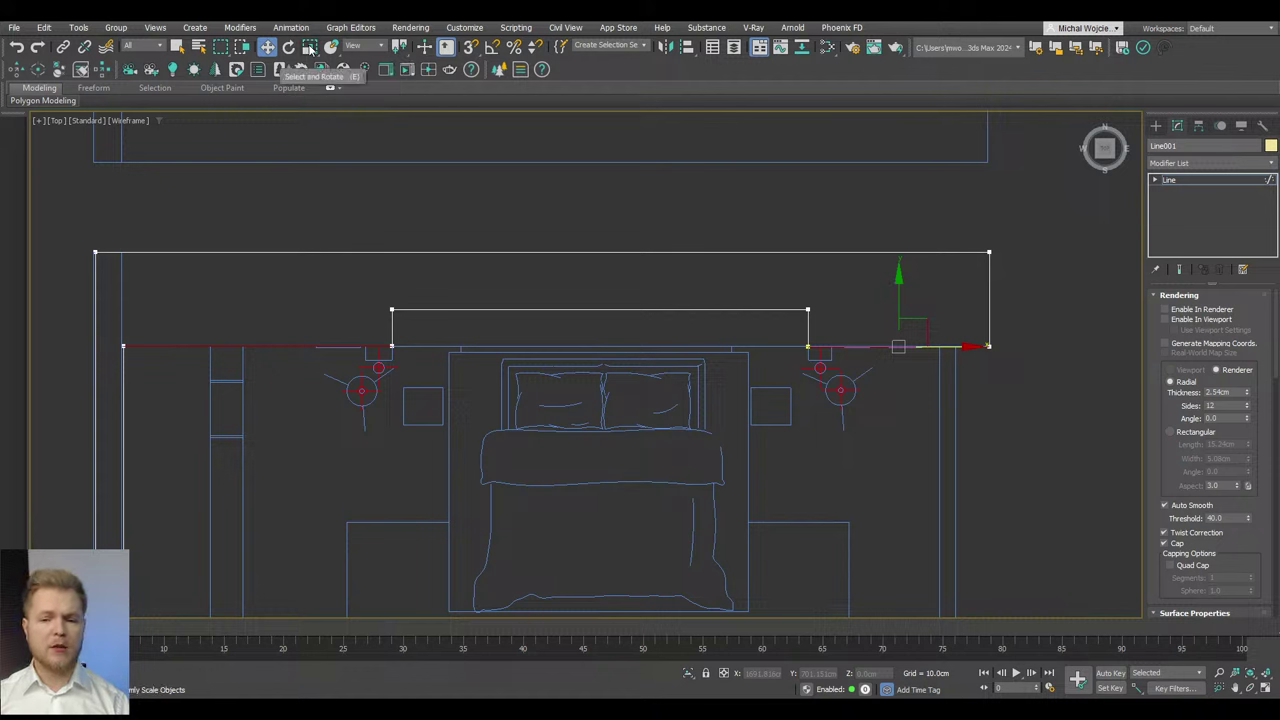
left_click(309, 47)
left_click_drag(401, 47, 400, 88)
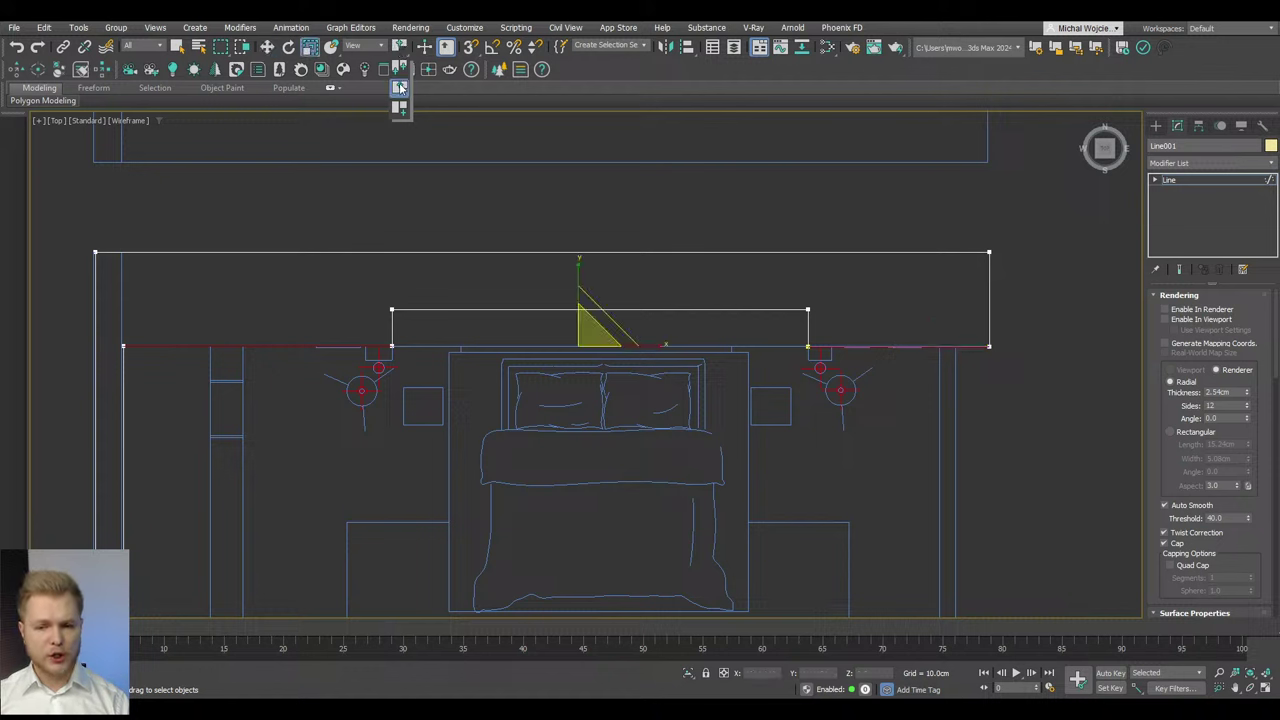